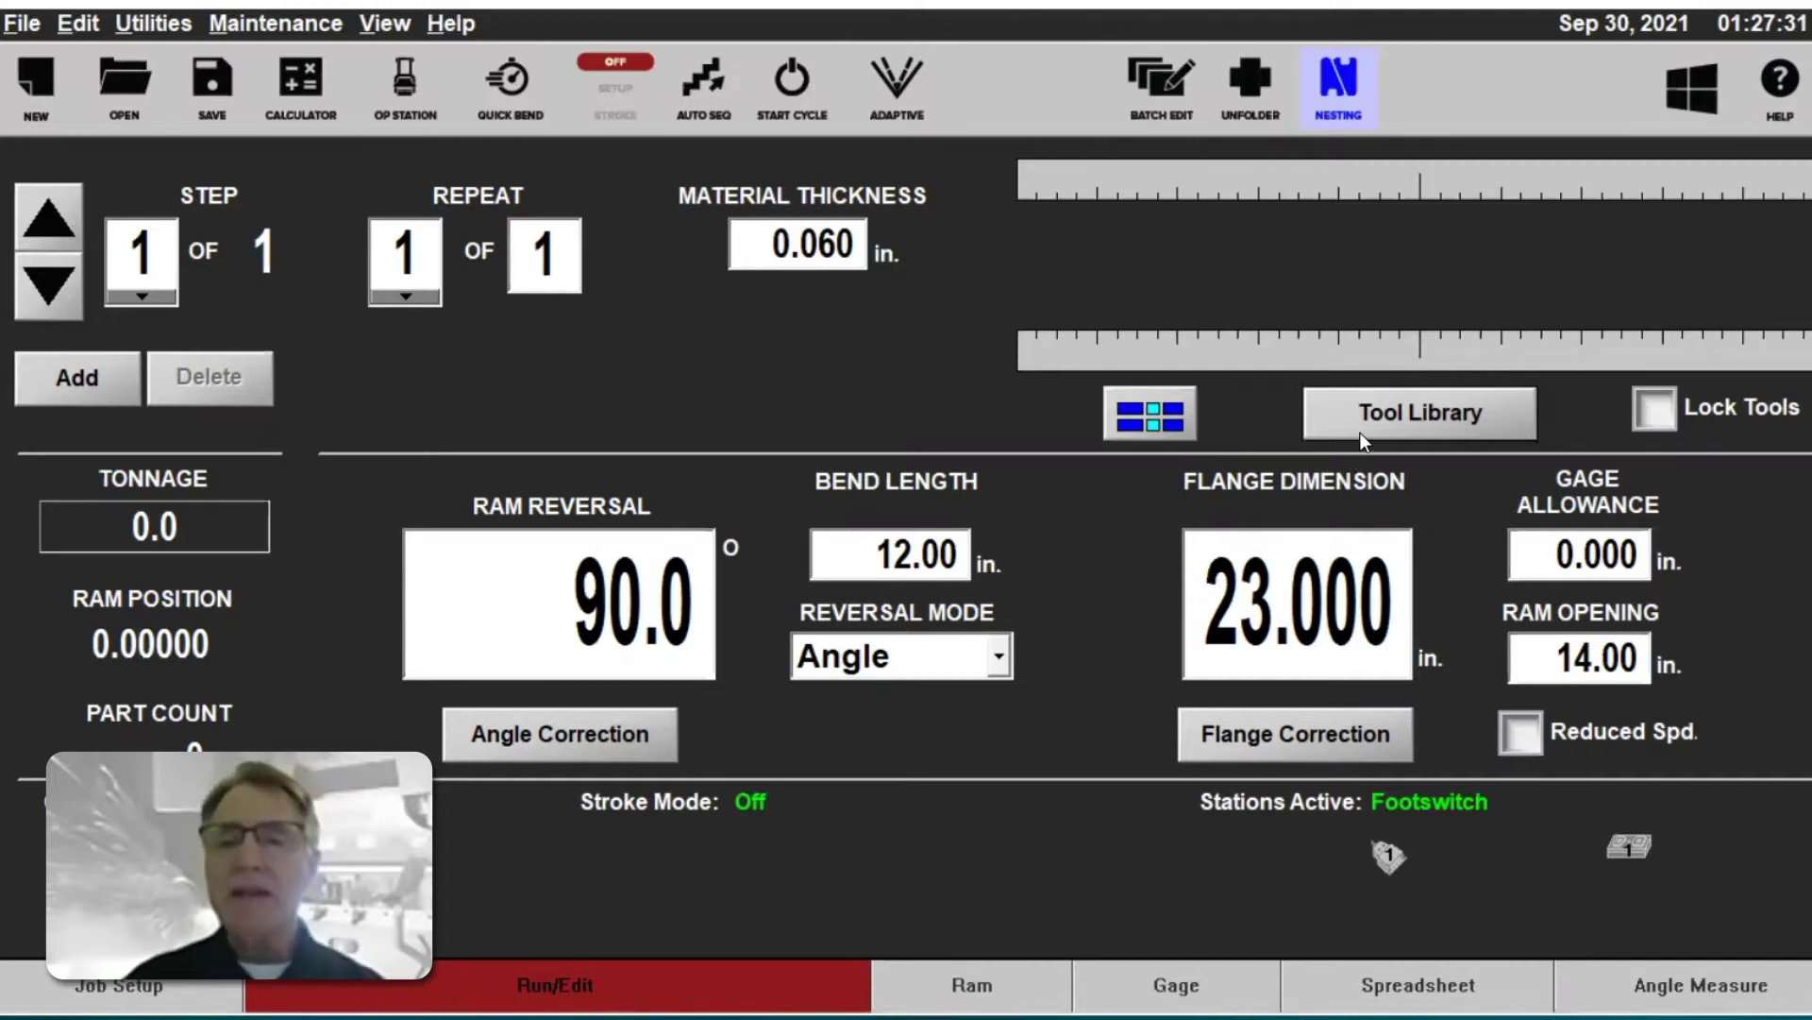
- Open the tool library, switch to the upper tools and import the drawing file ToolImportDemoUpper.dxf
click(1414, 421)
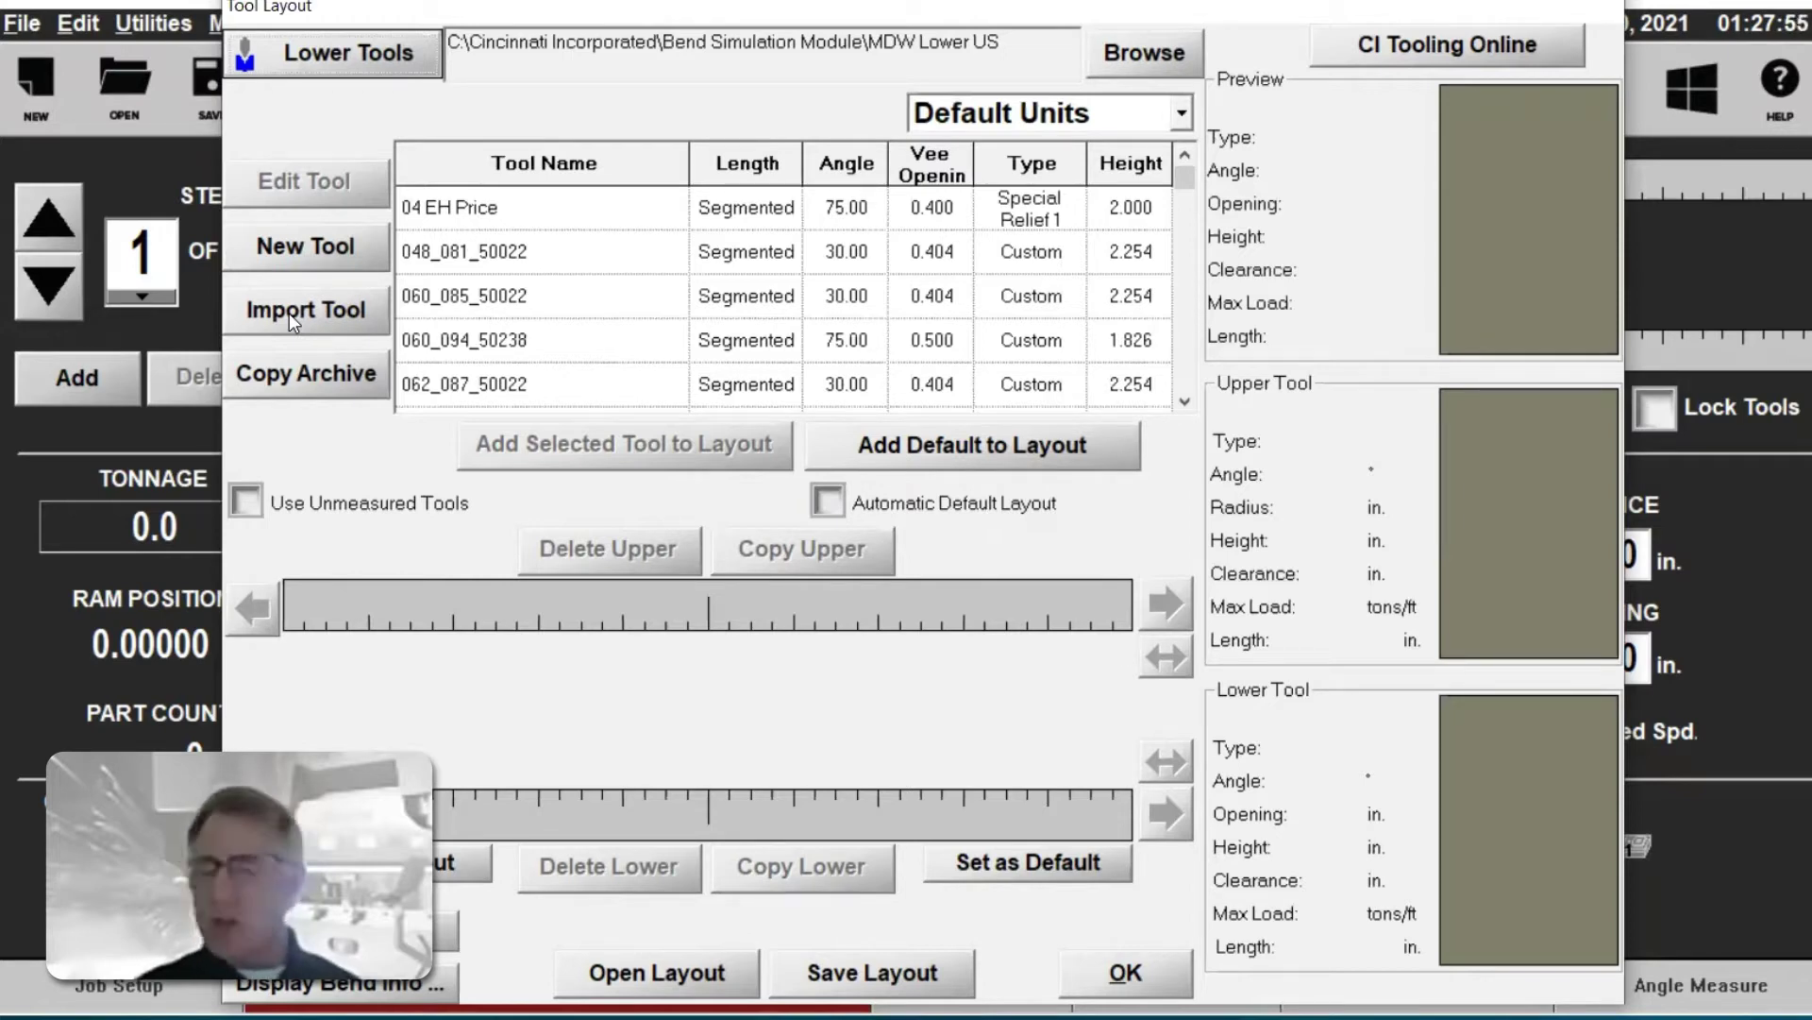
click(301, 59)
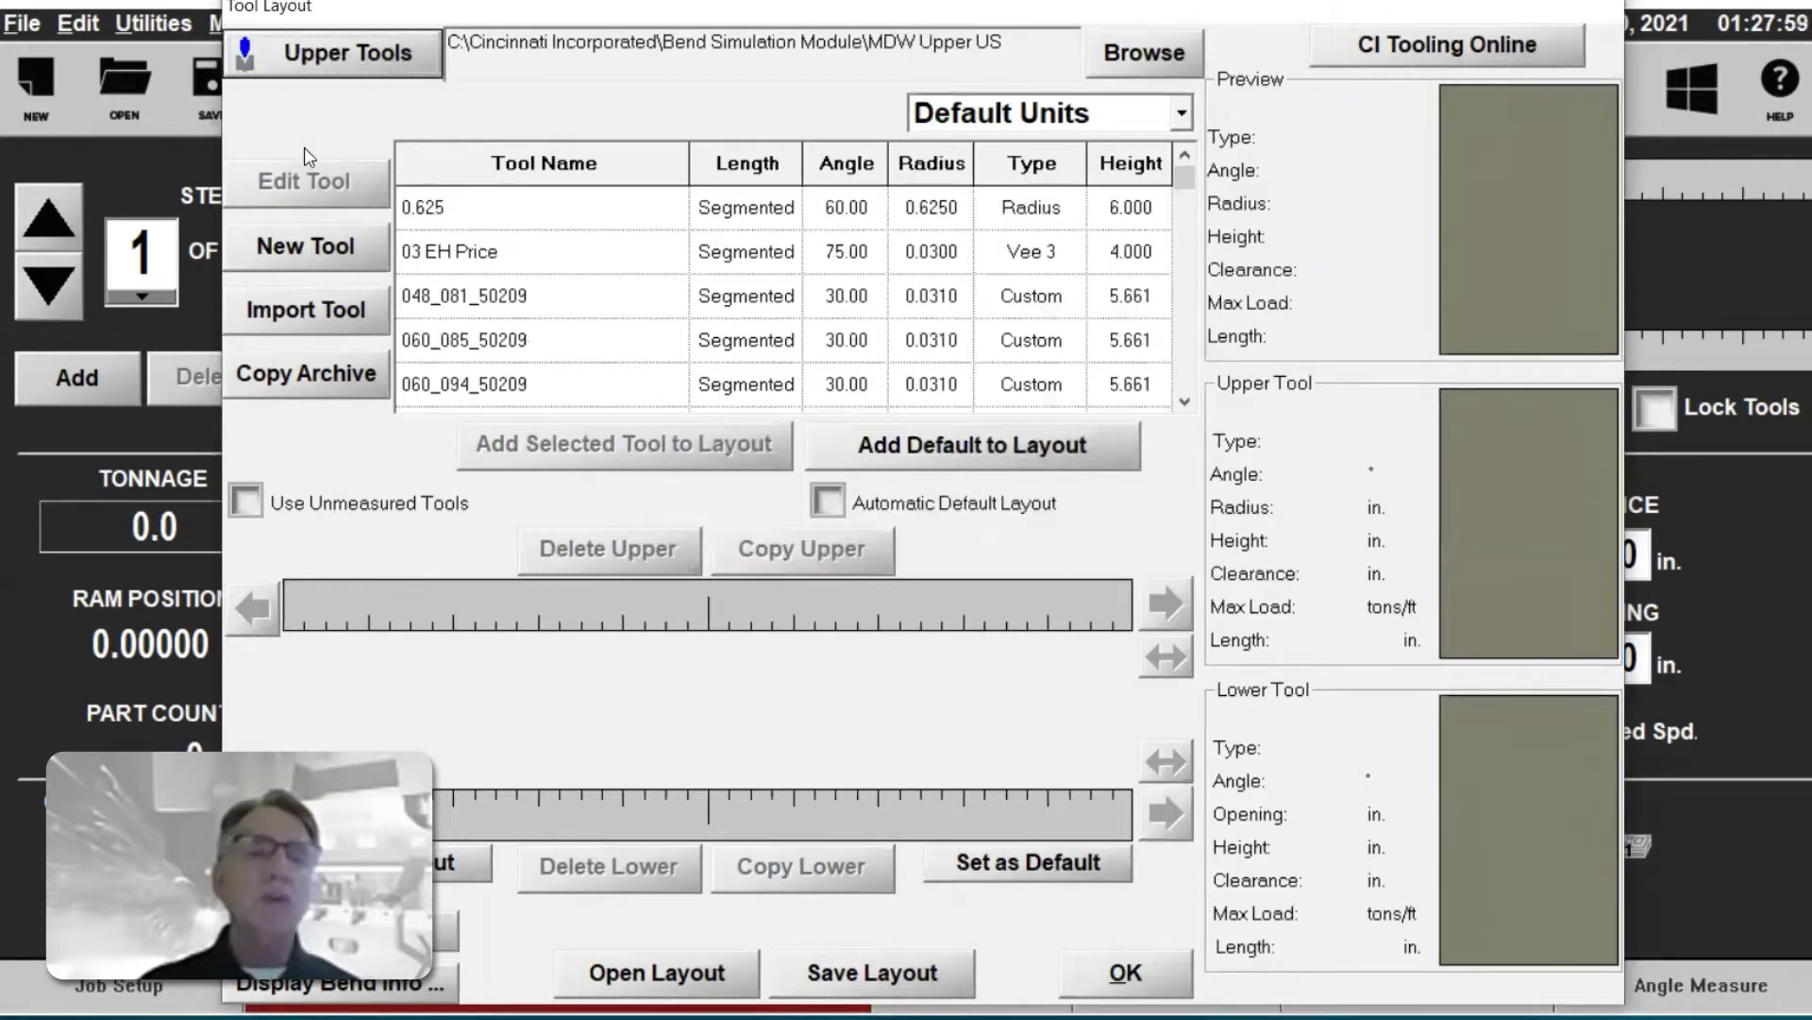
click(303, 308)
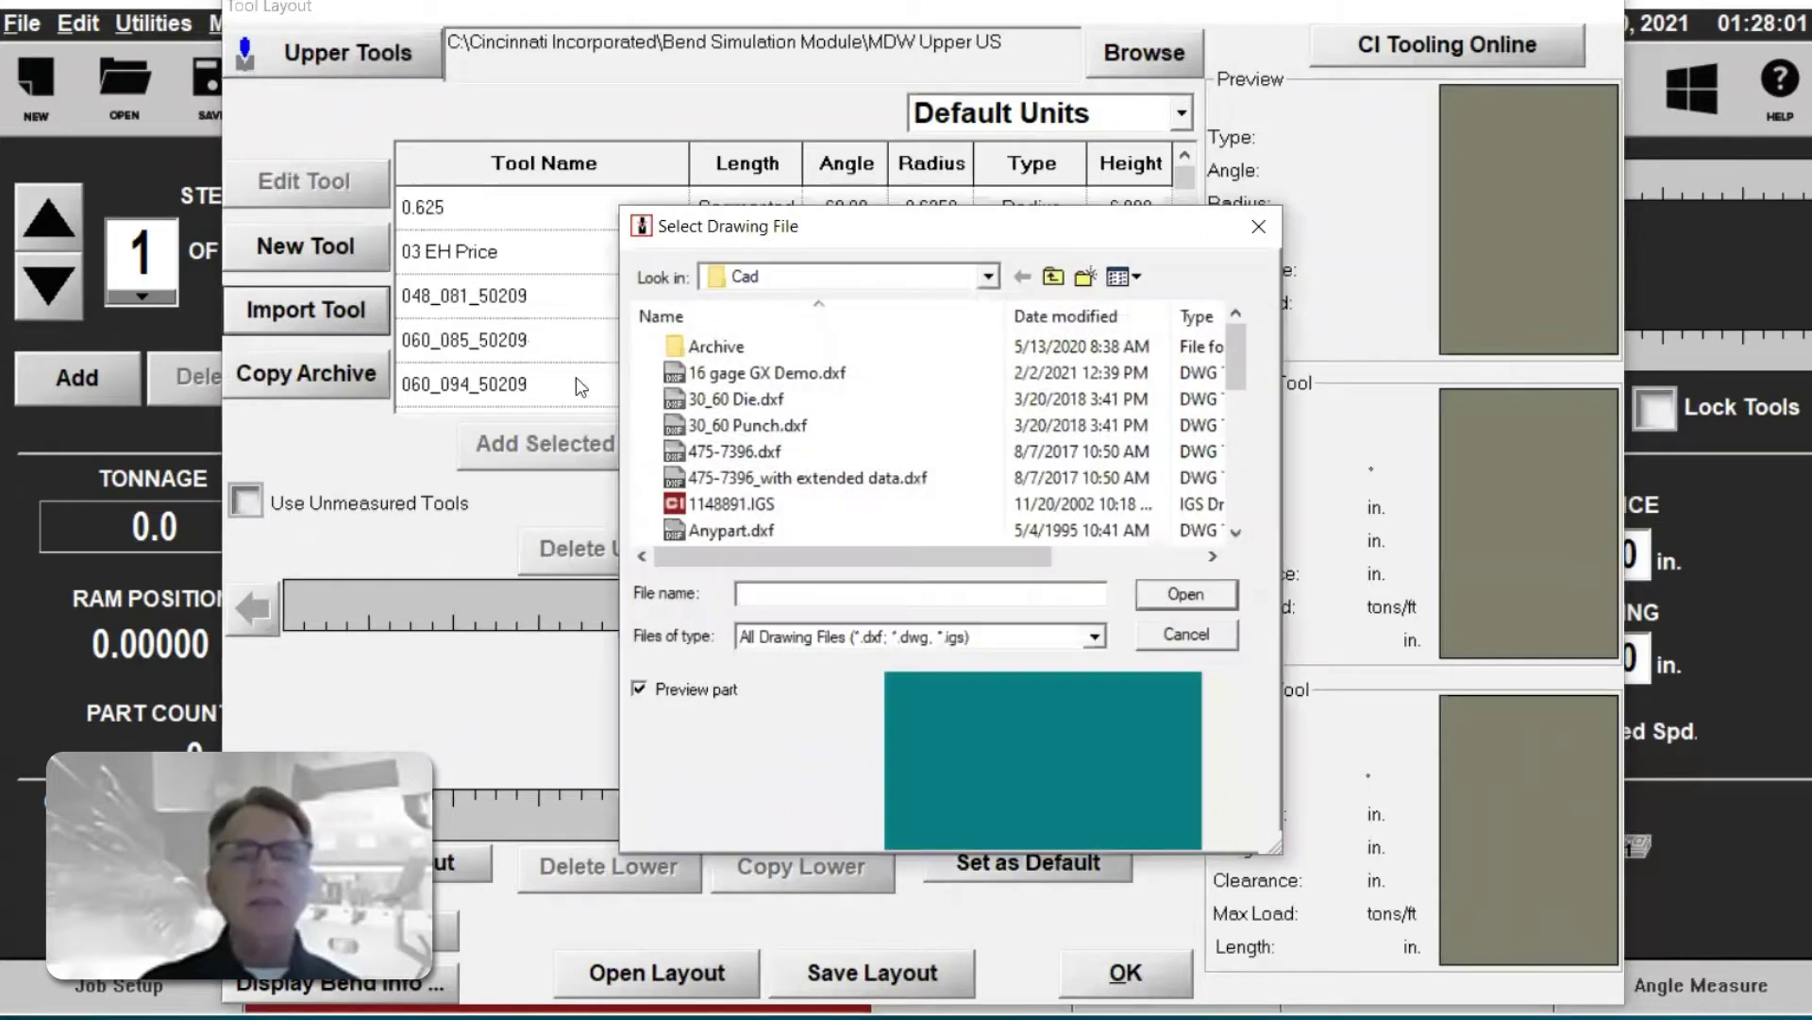
scroll(914, 391, down, 6)
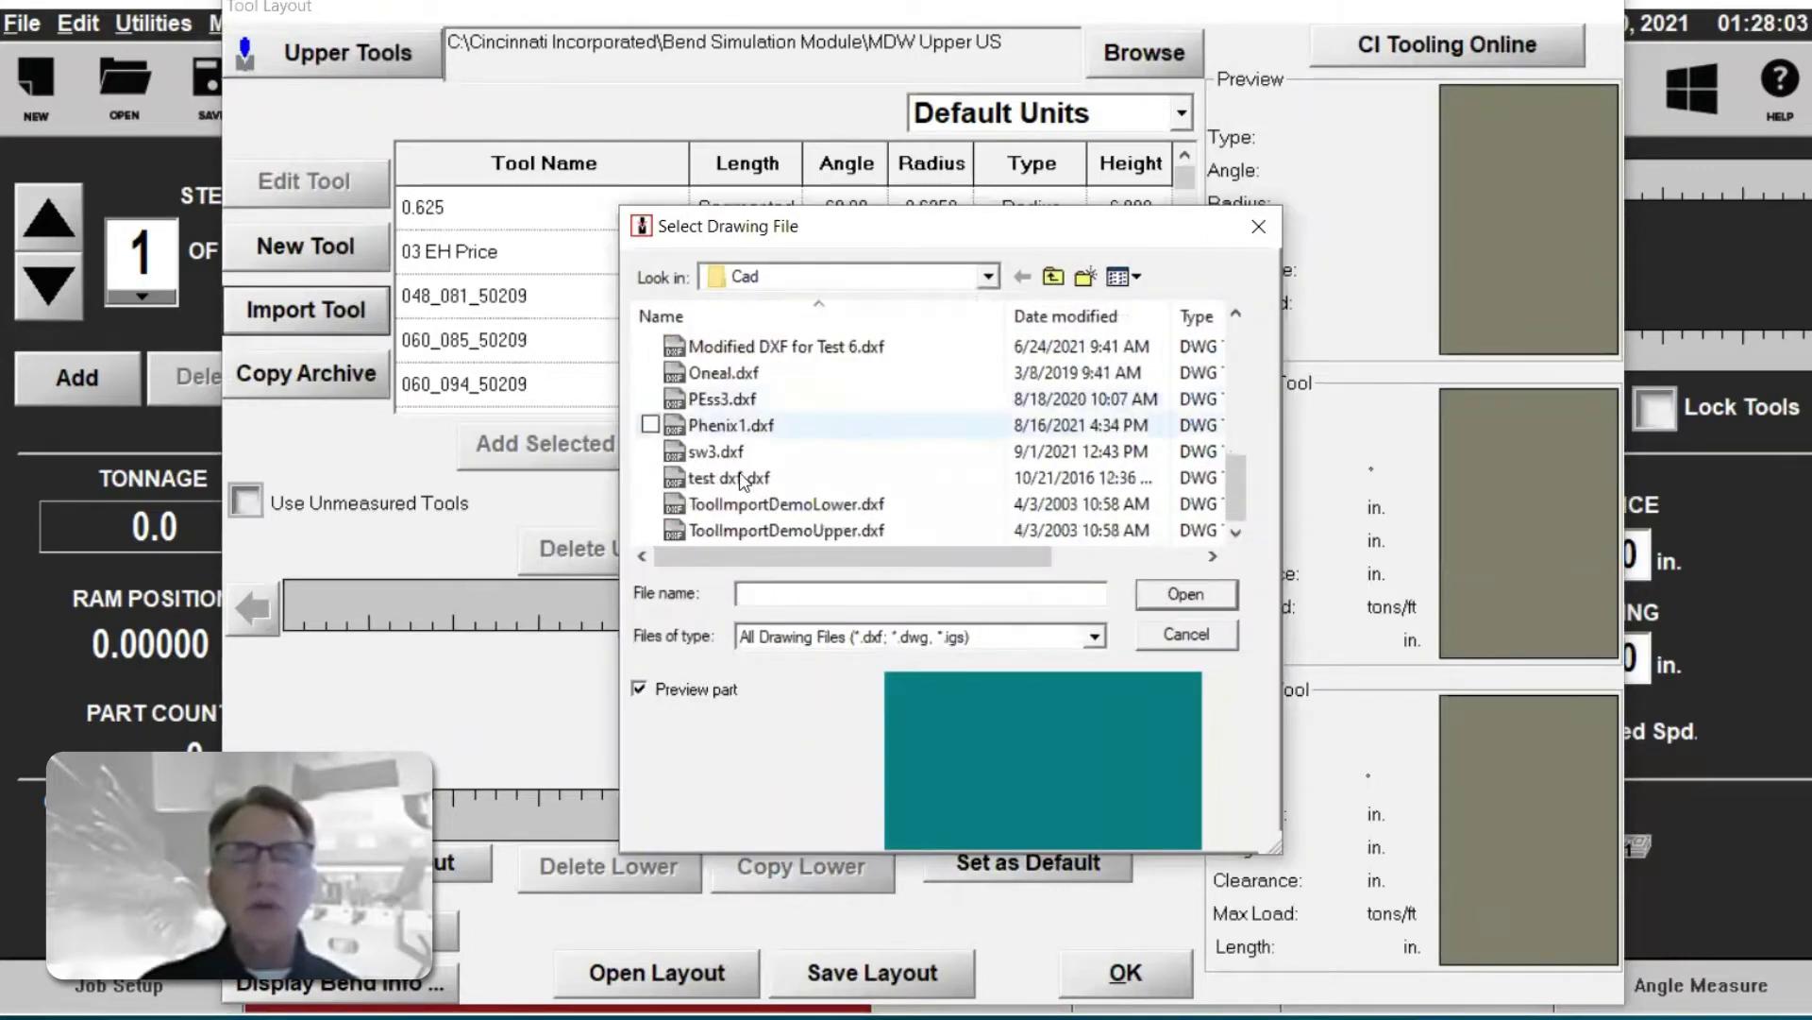
click(742, 535)
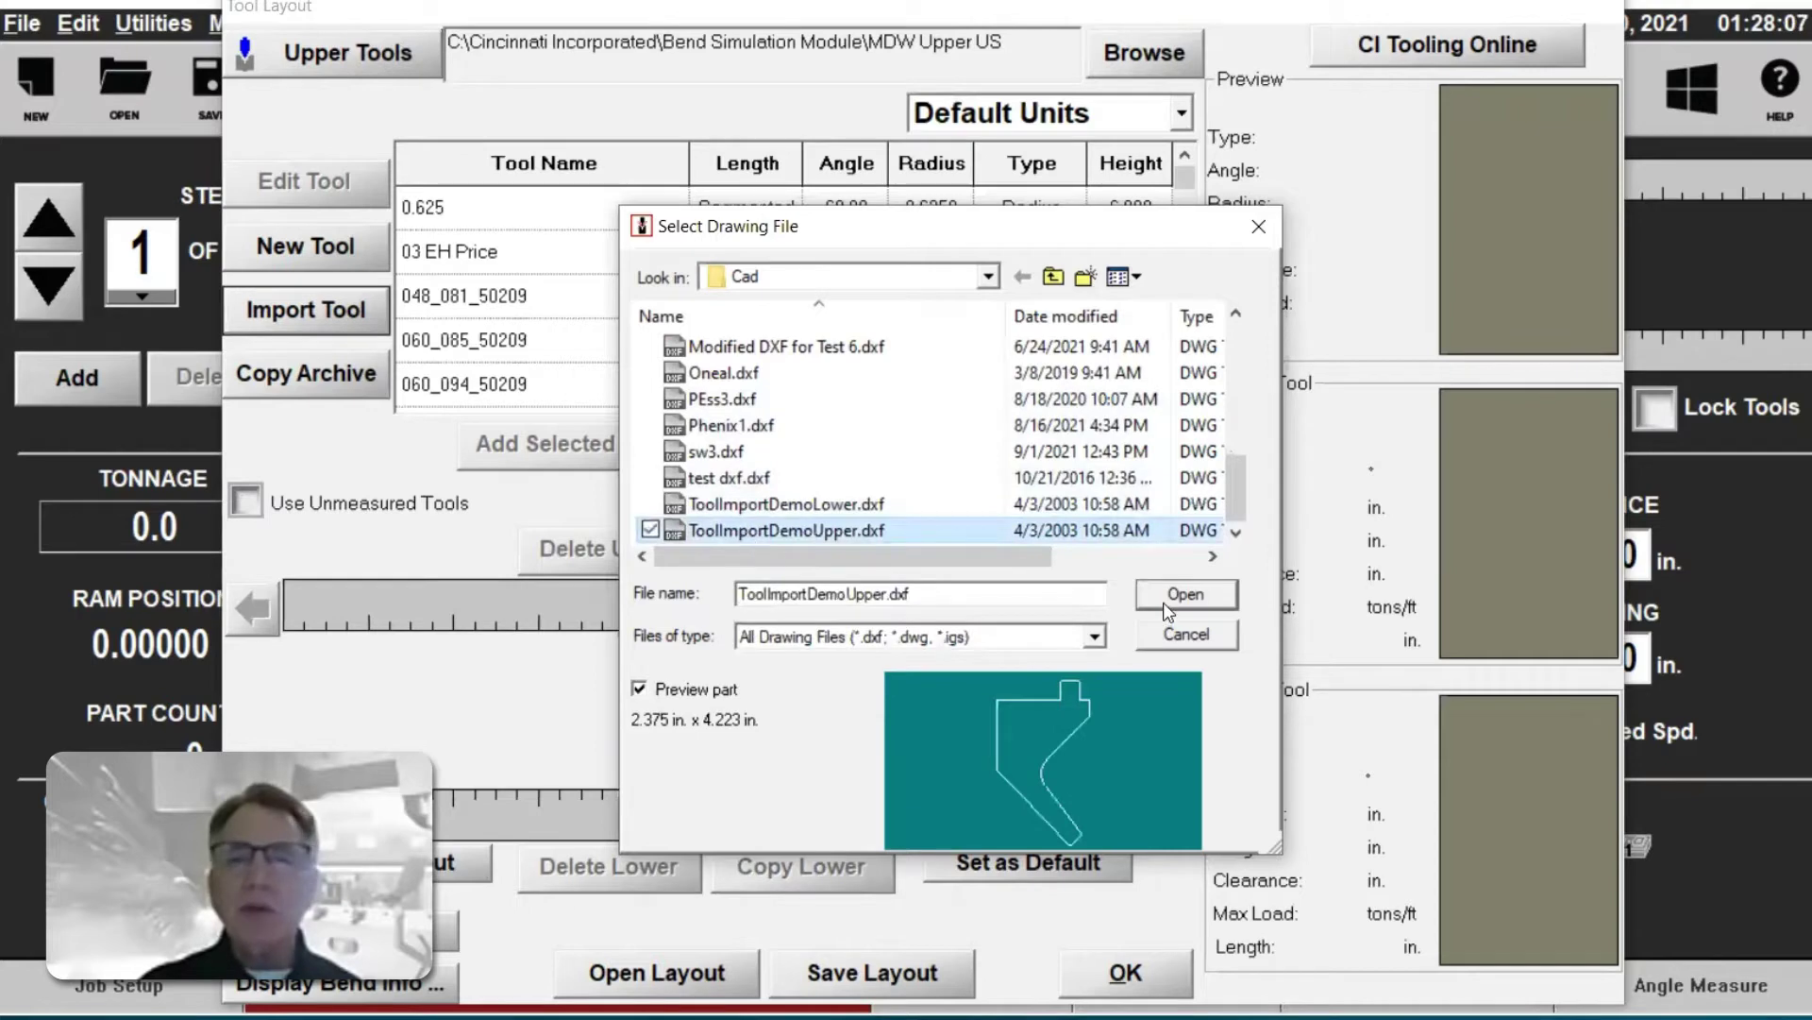
click(1187, 593)
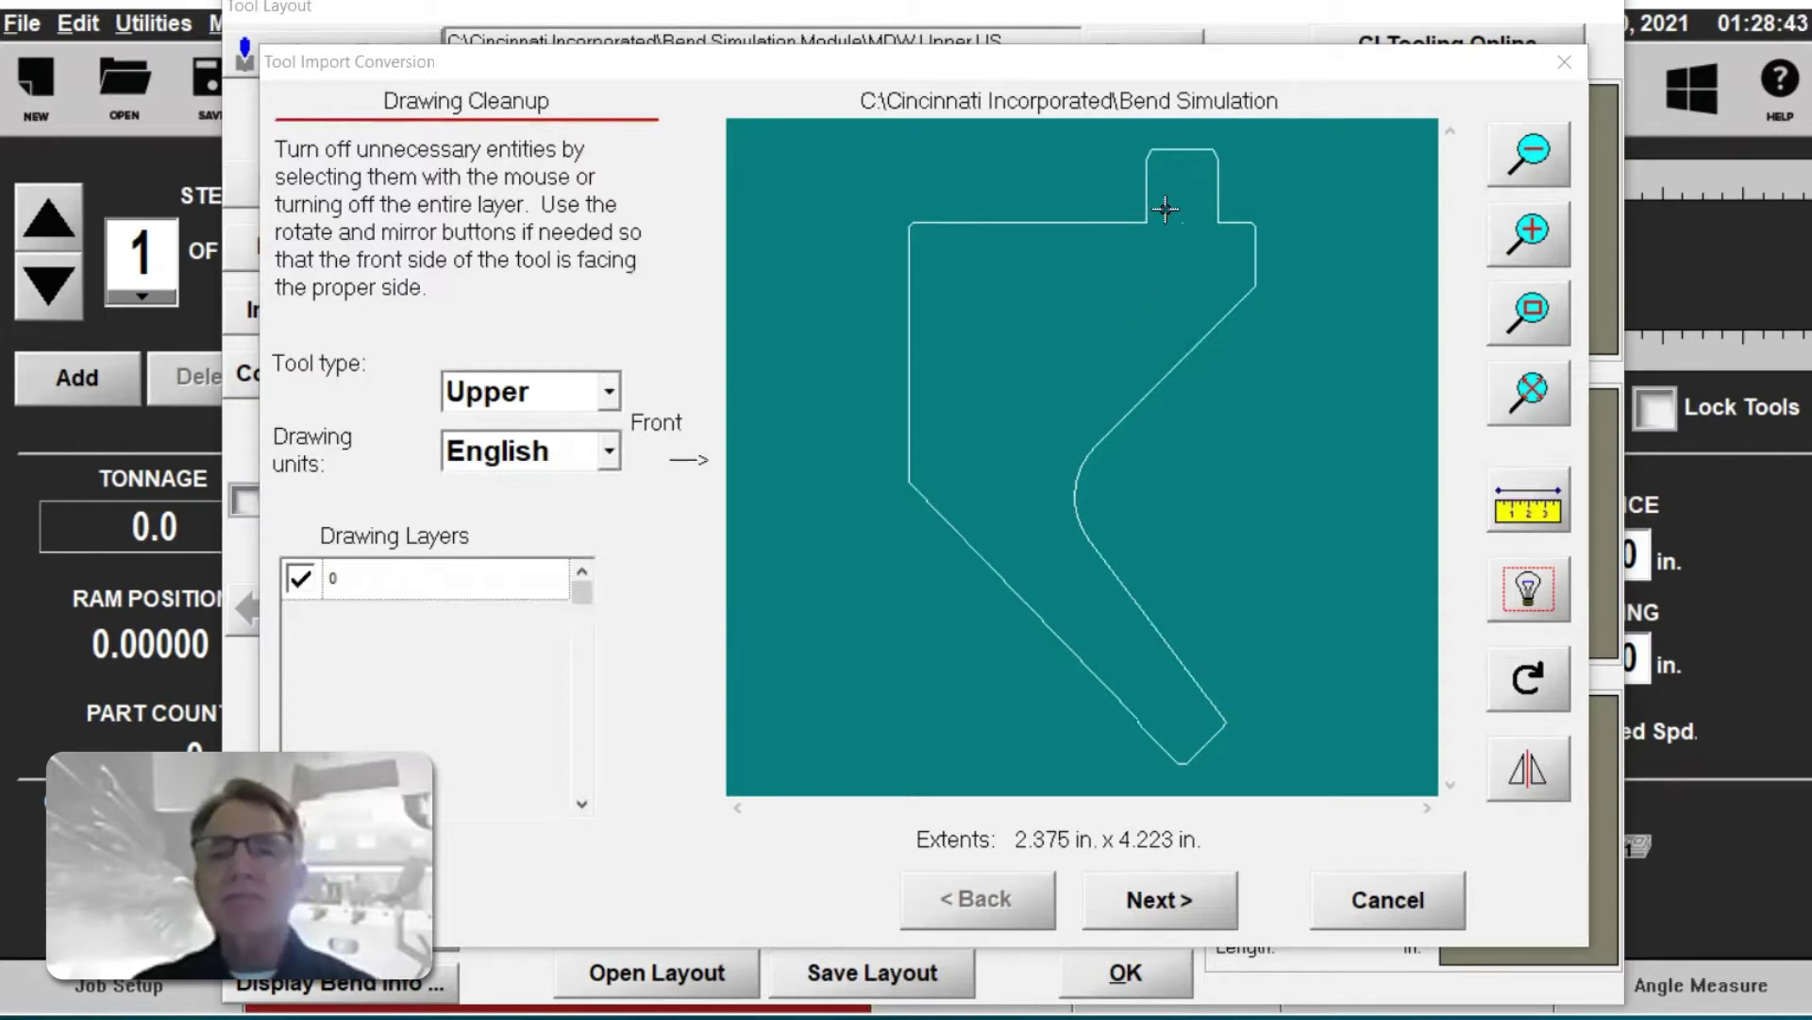
- Keep the tool type Upper and English units, and create a vertical center line through the middle of the punch's tang and its tip
drag(1164, 210, 1199, 248)
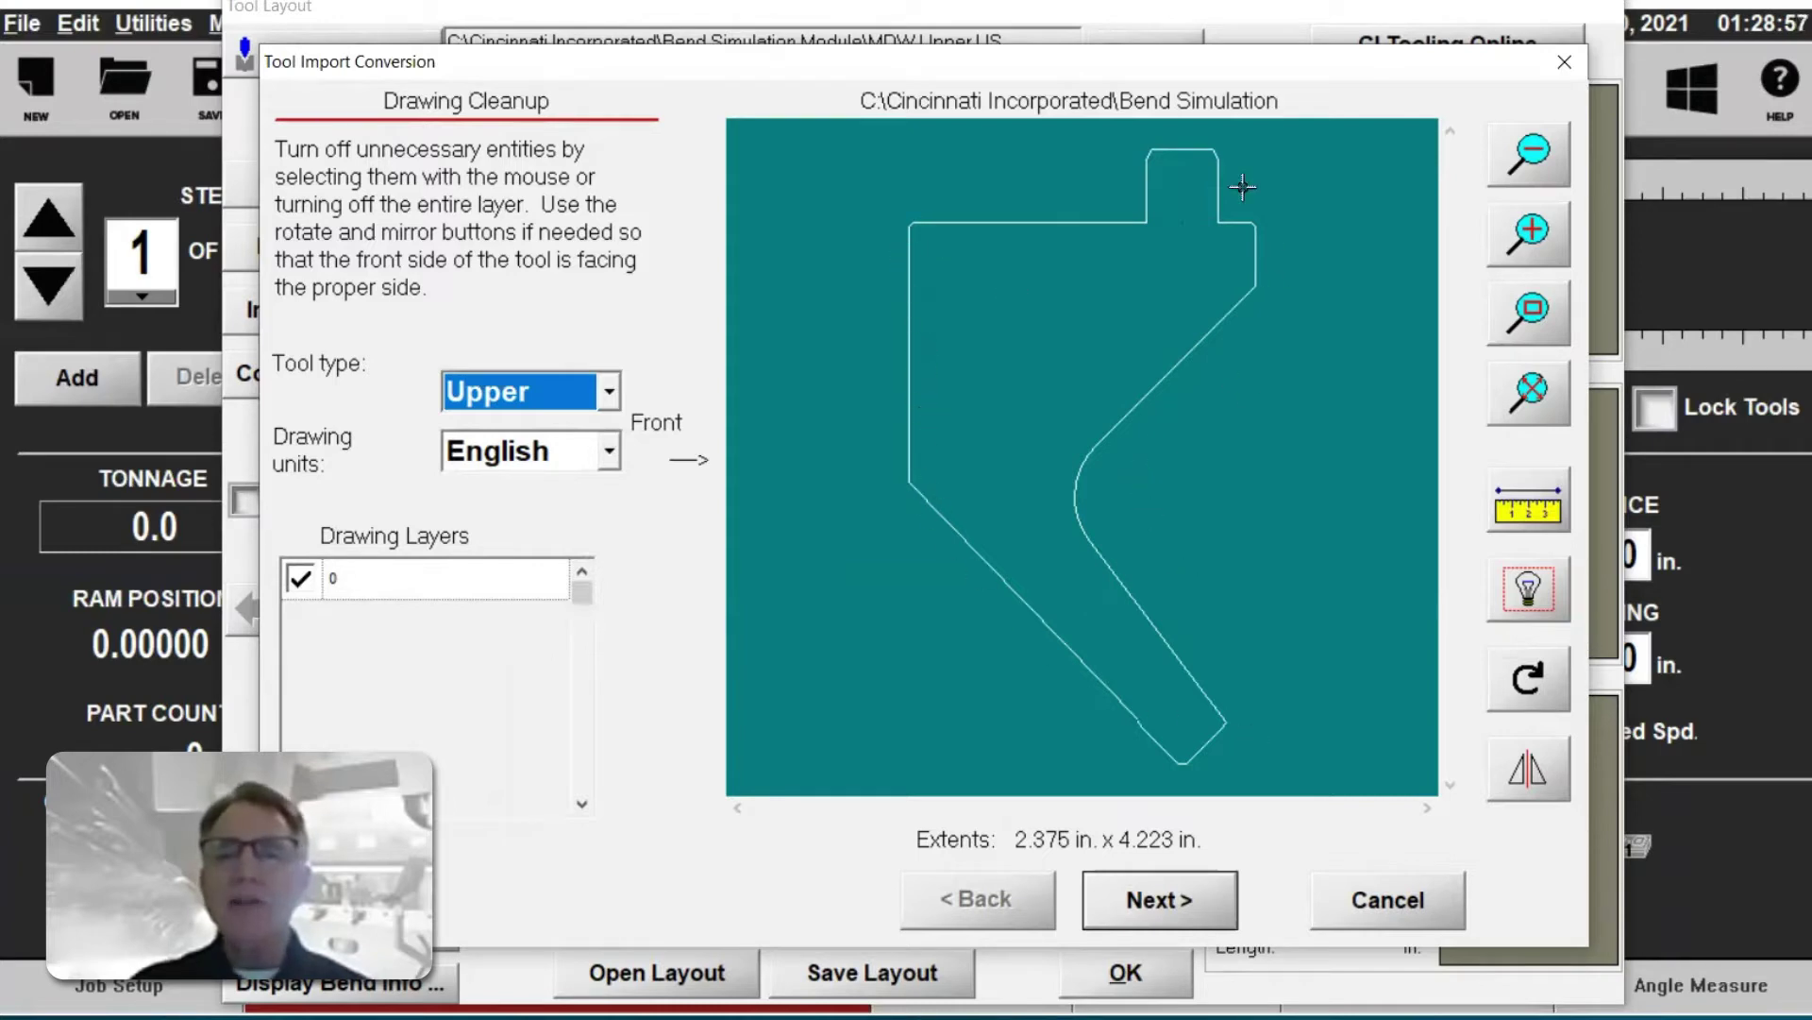
click(1158, 898)
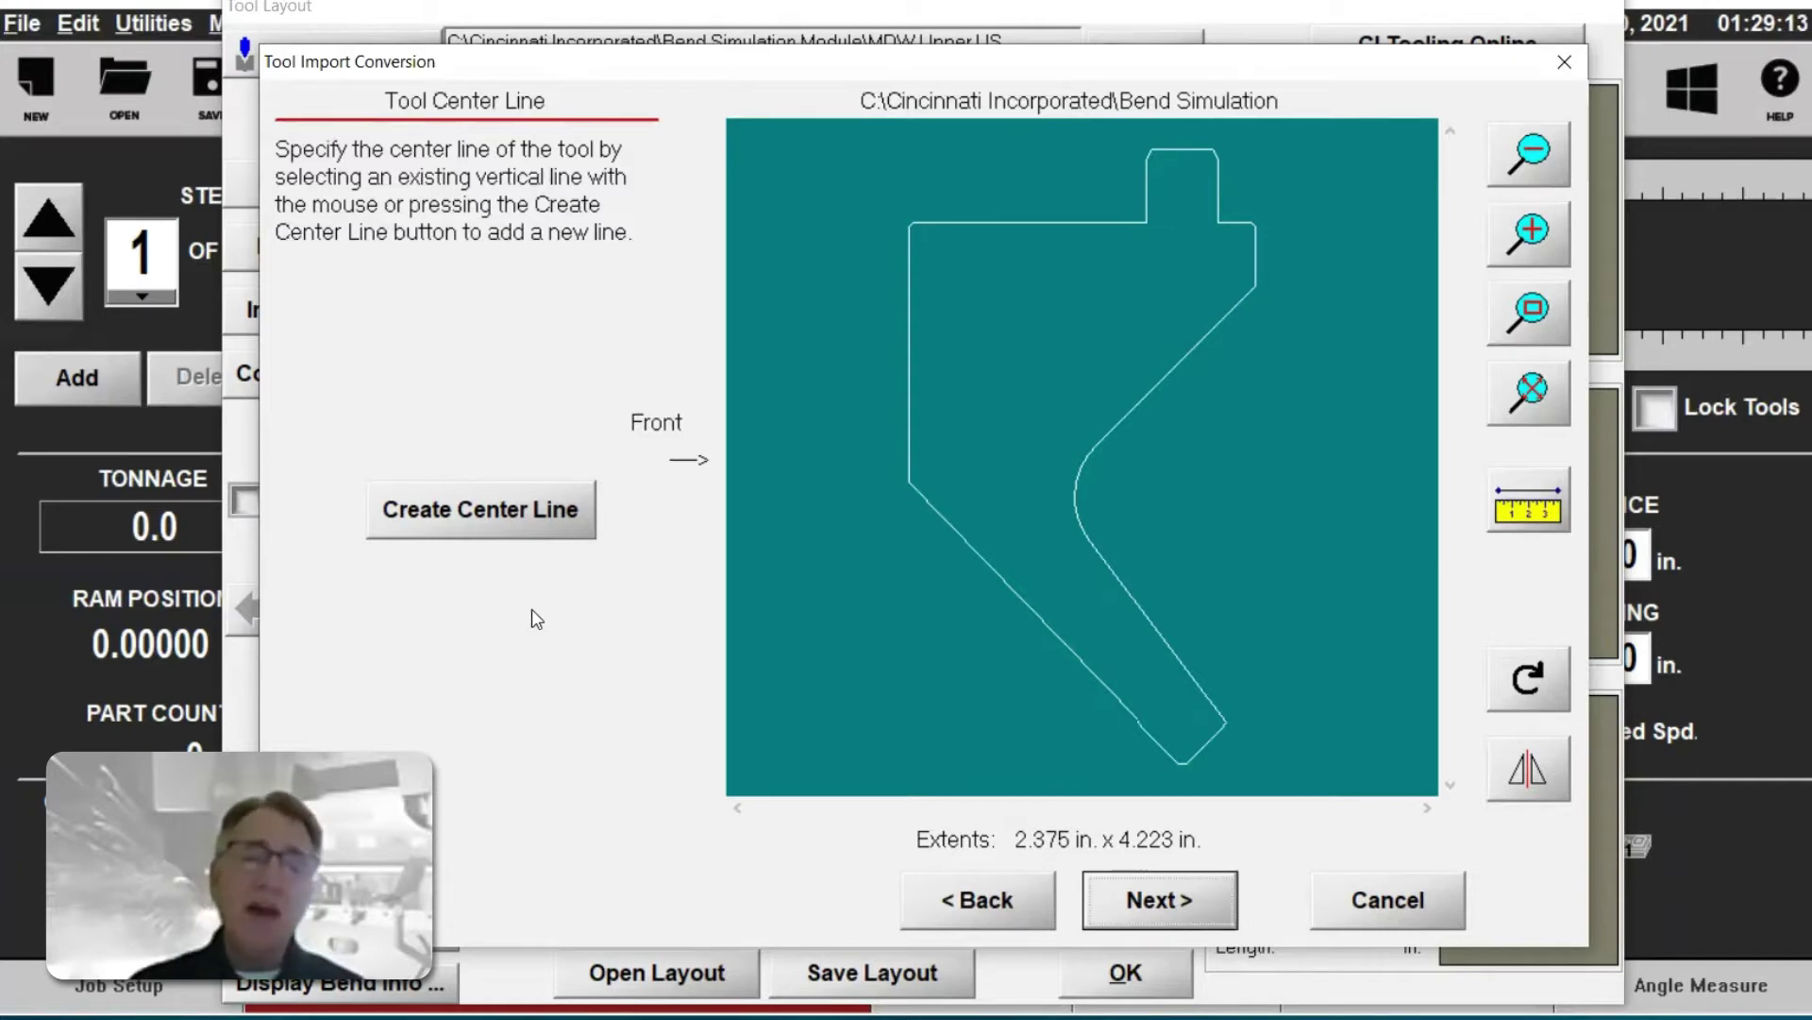
click(470, 508)
drag(1083, 457, 1186, 451)
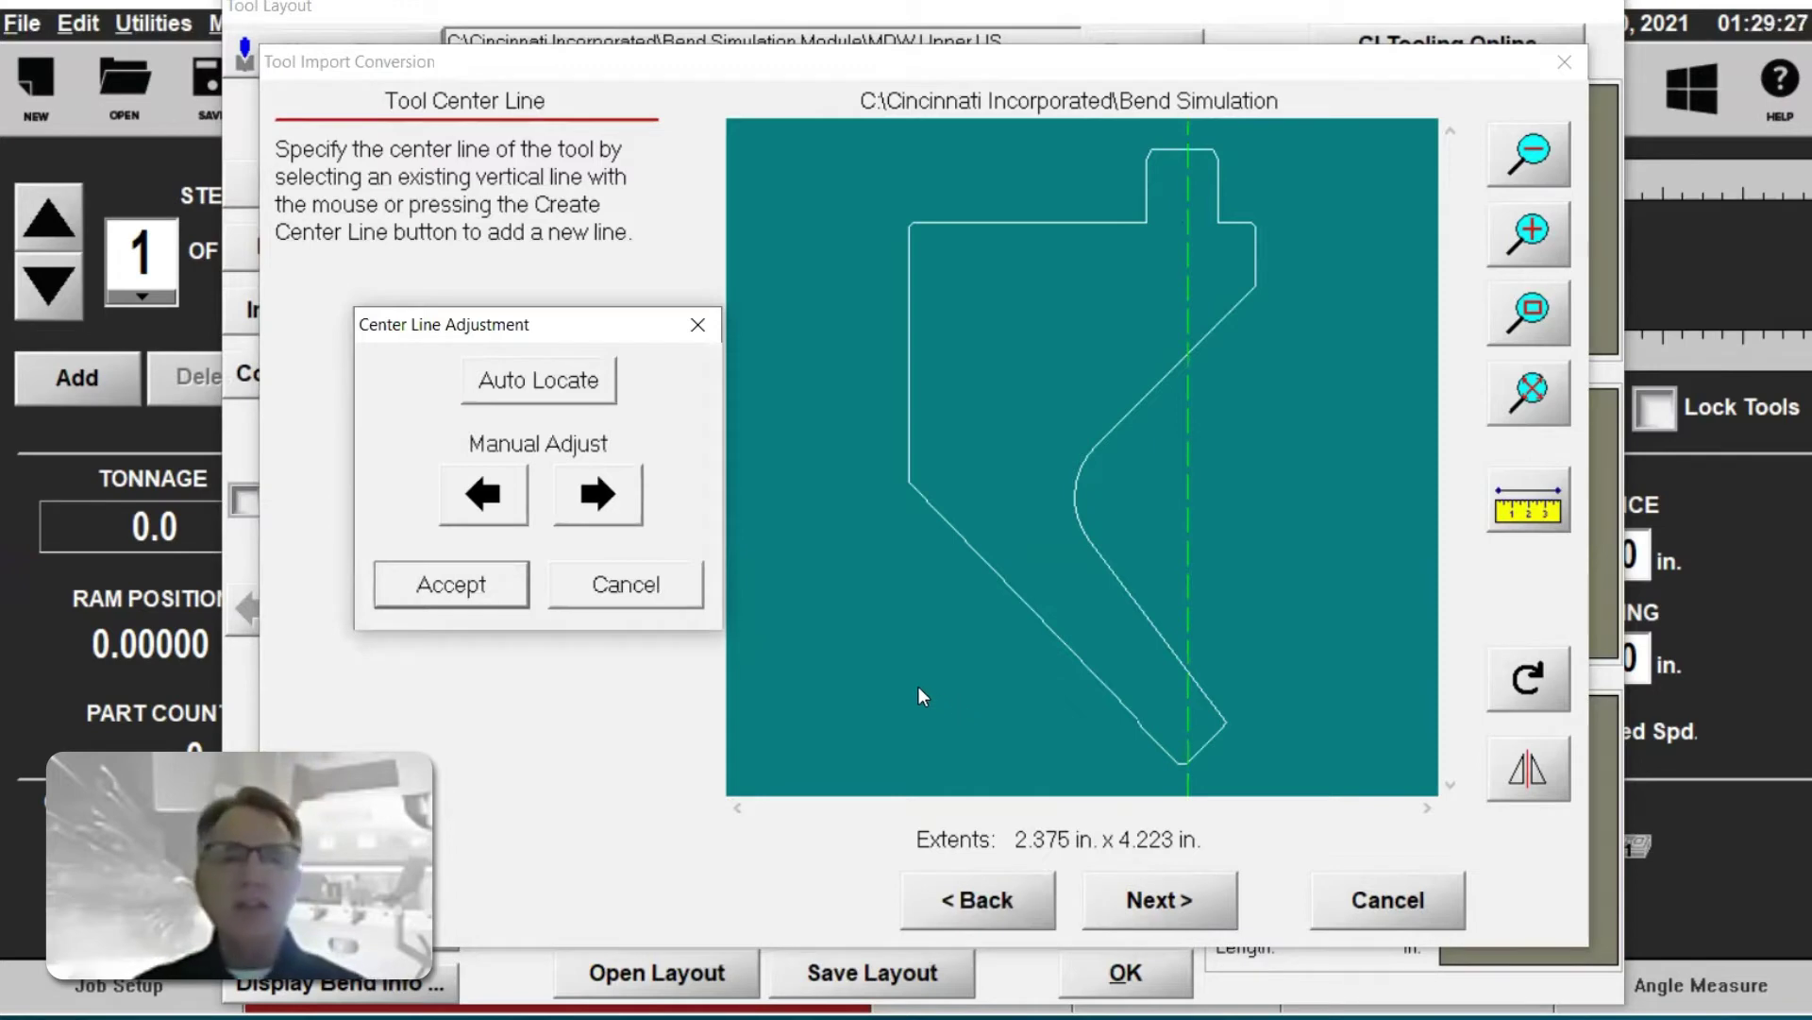
click(484, 495)
click(485, 495)
click(484, 495)
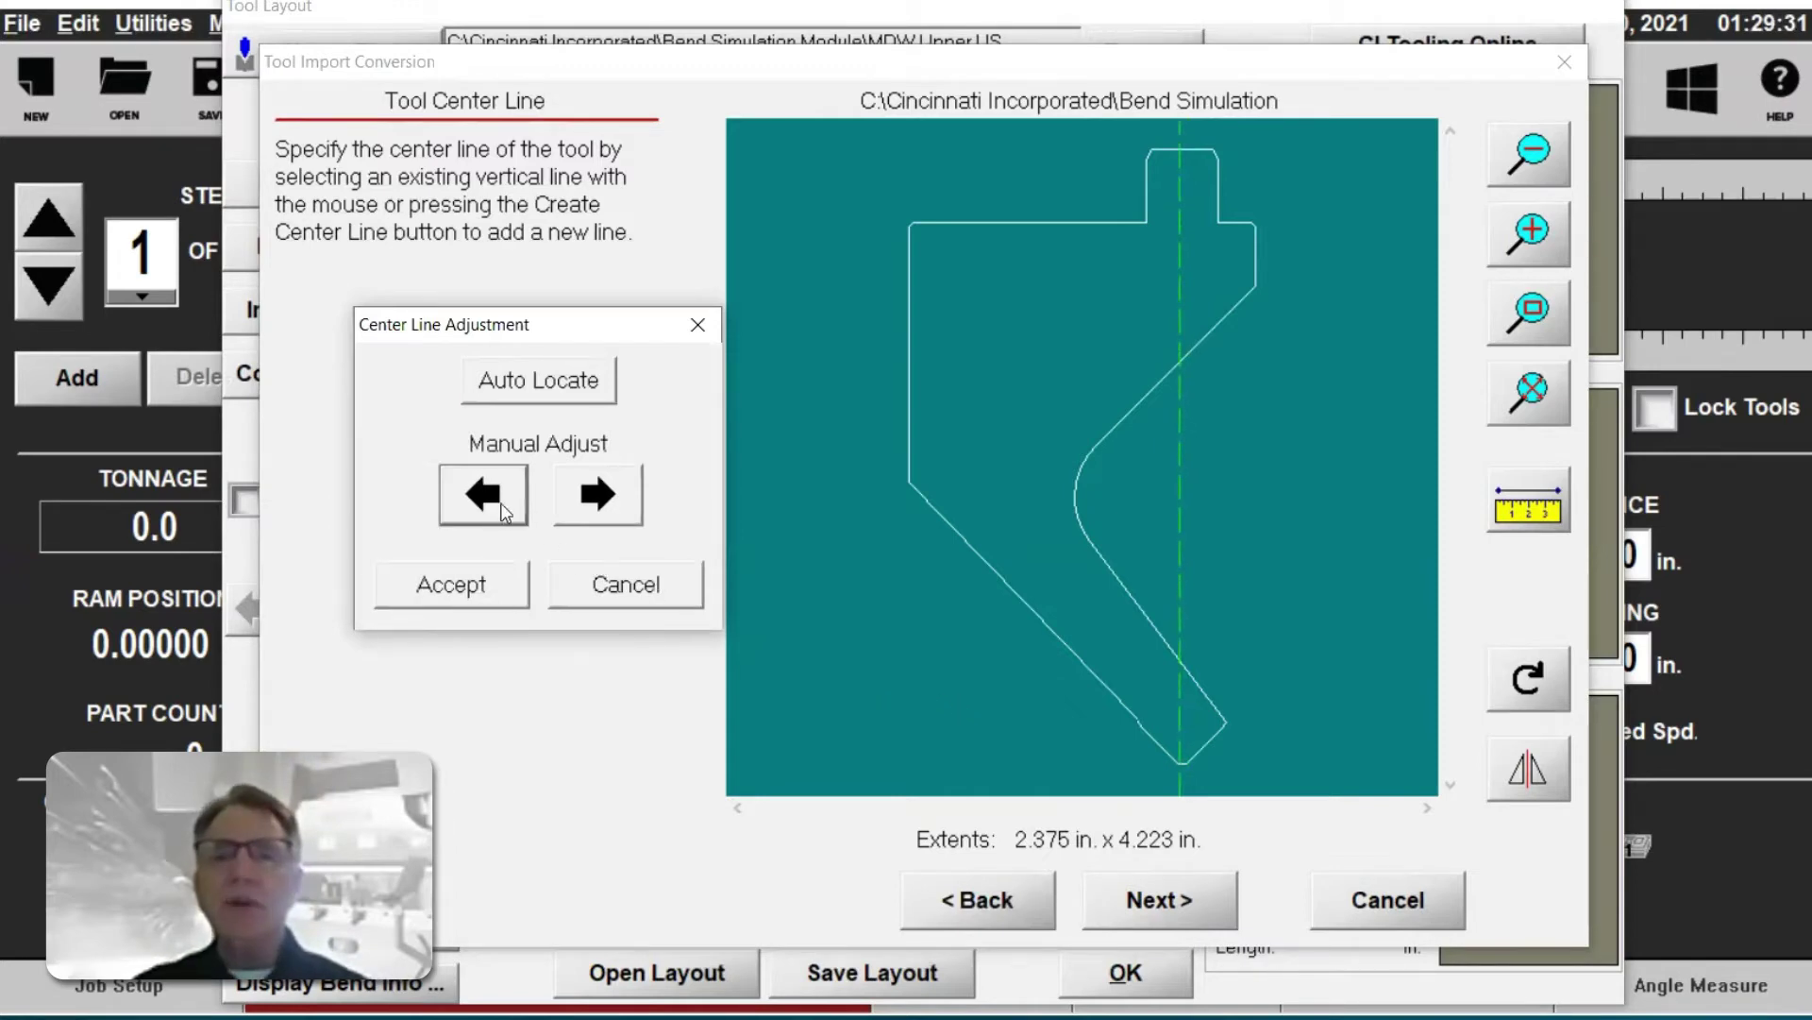
click(580, 496)
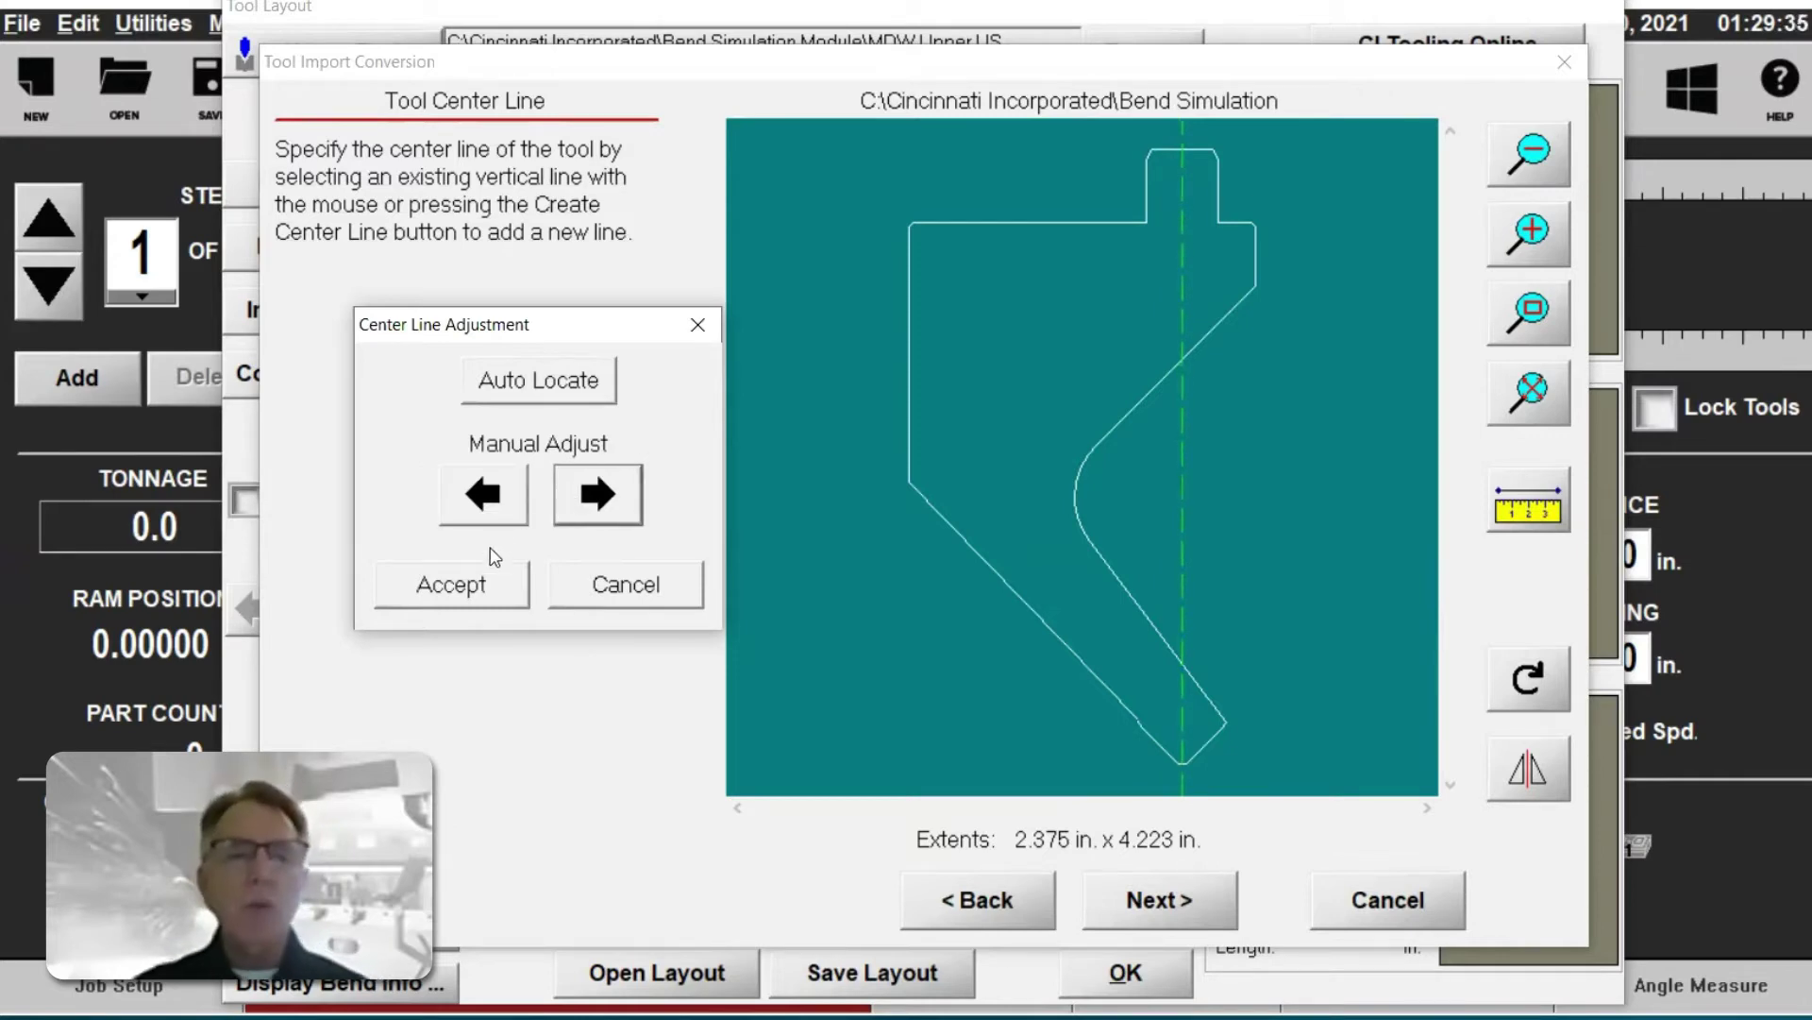
click(477, 586)
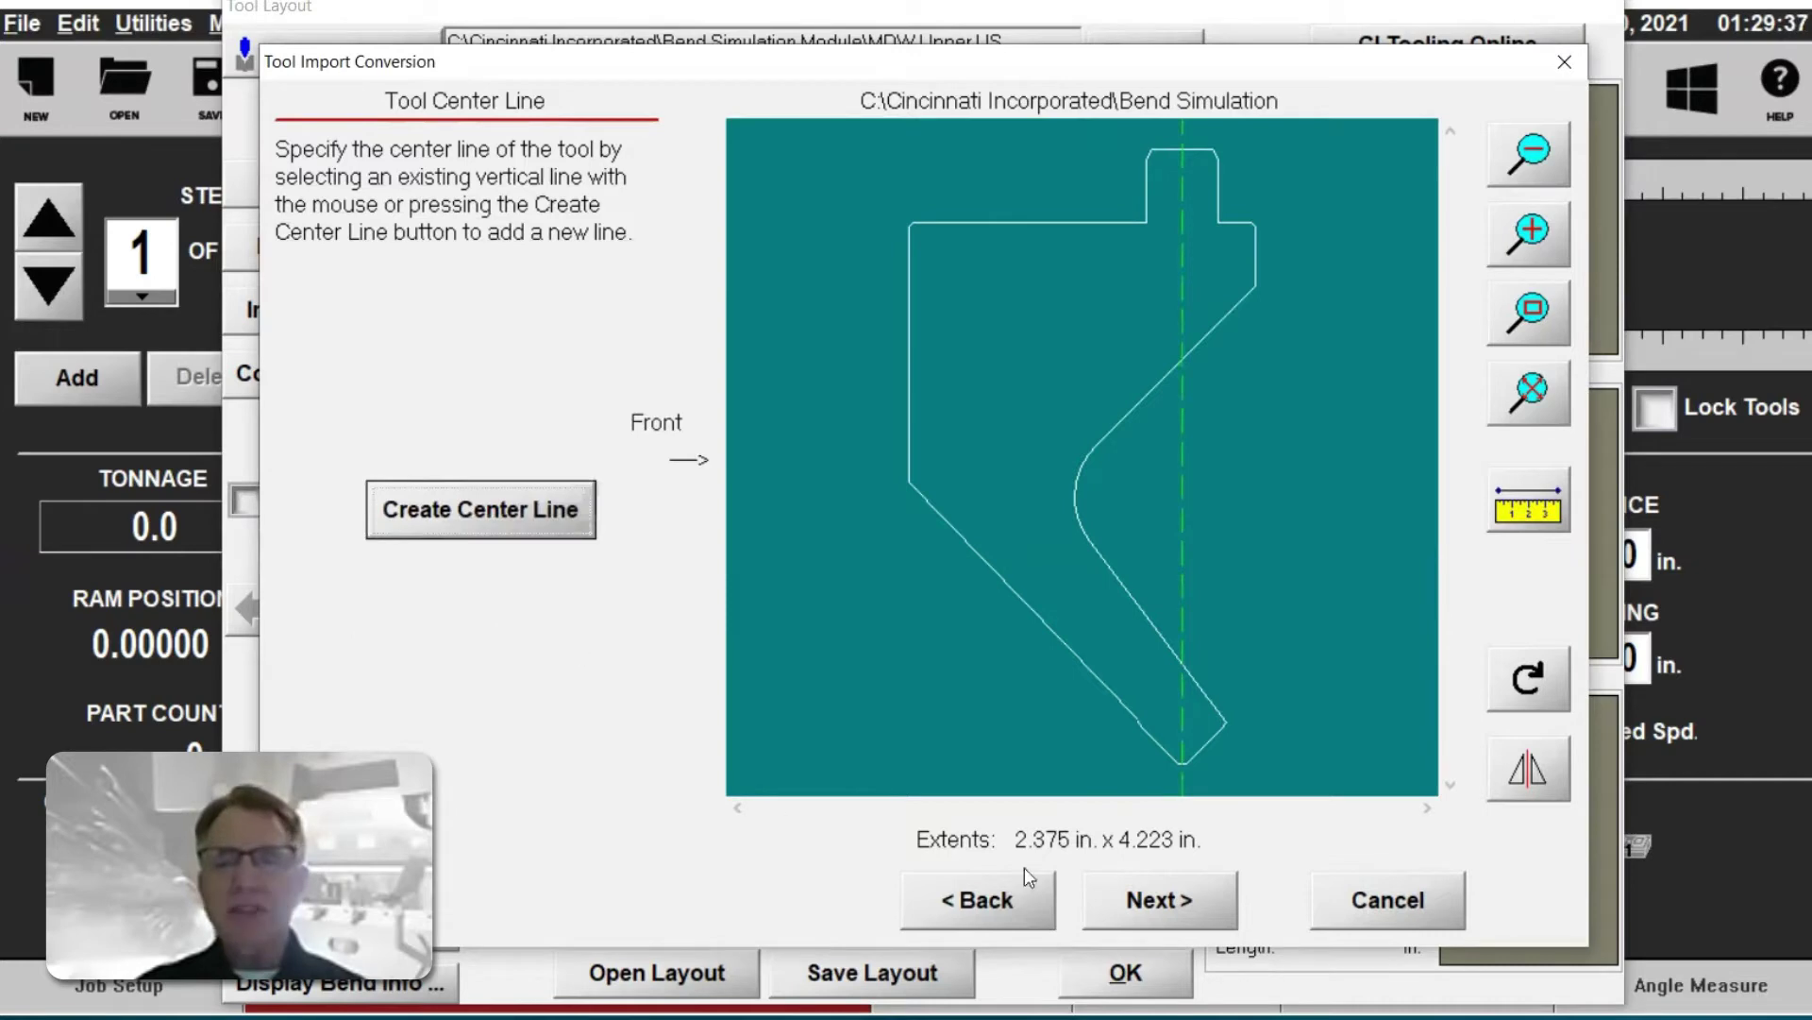
- Set the horizontal shoulder line beside the tang as the mounting surface and finish the conversion without an offset line
click(1160, 901)
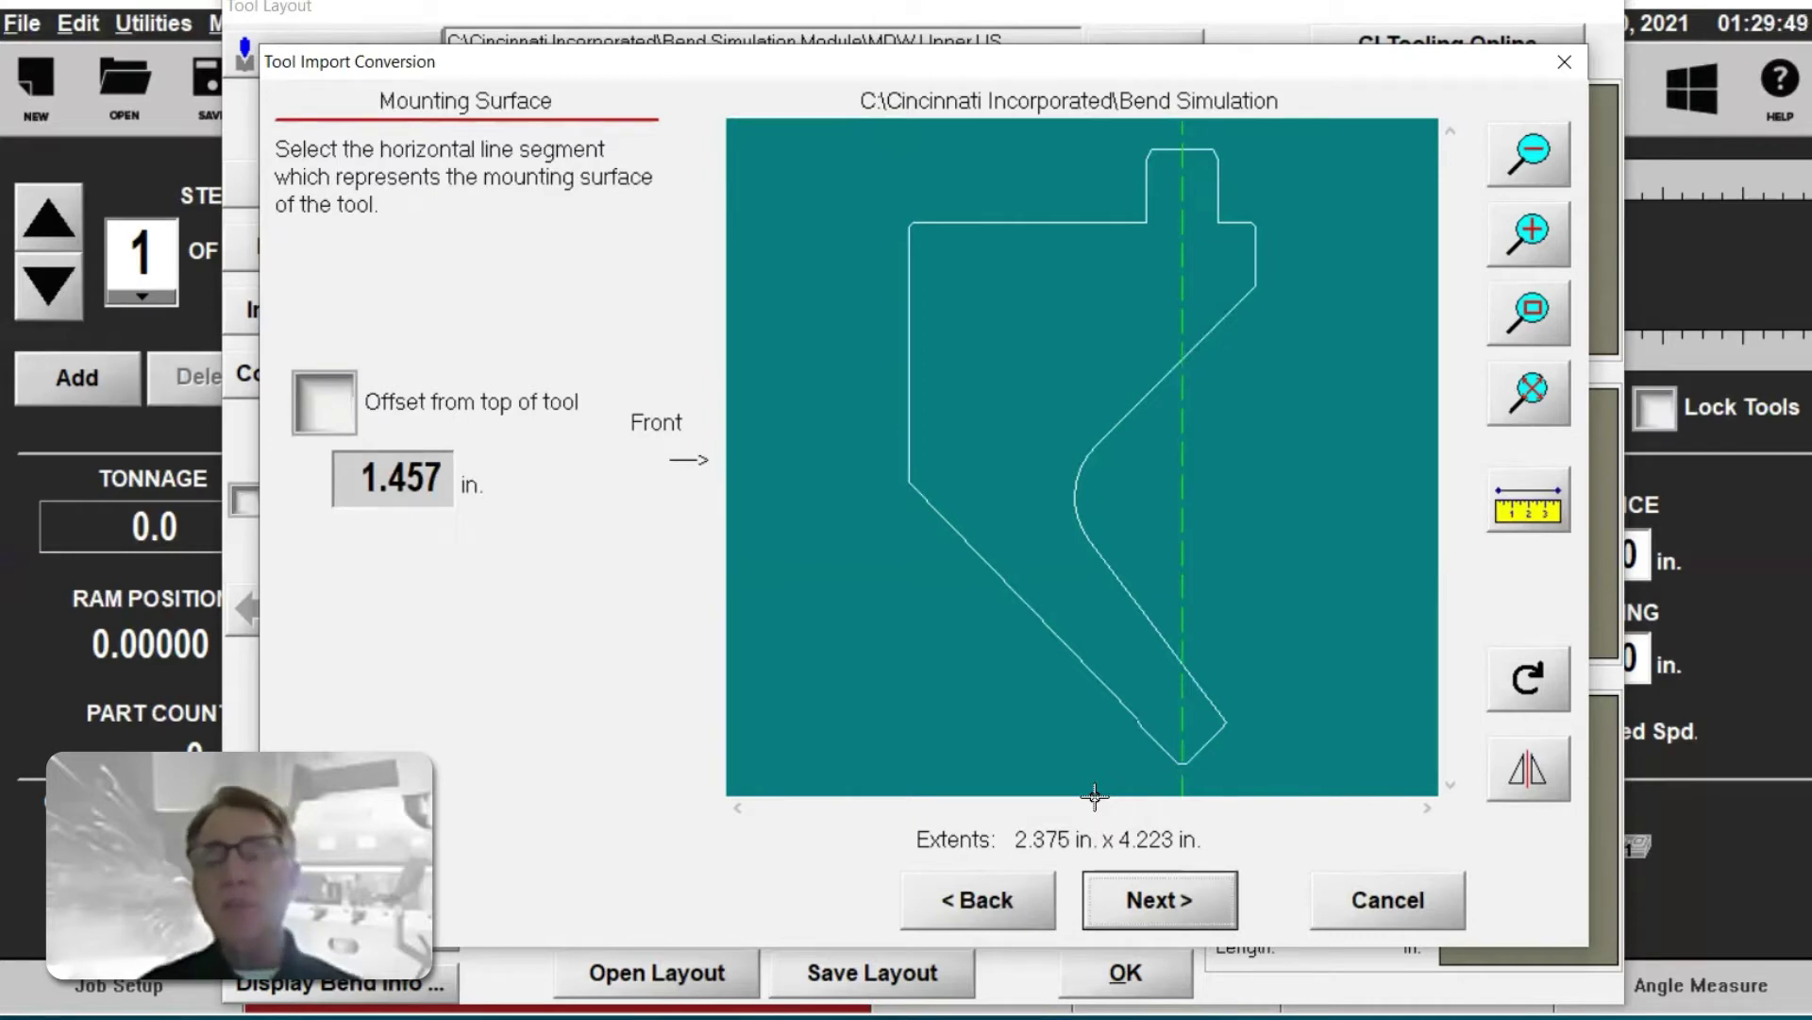
click(1090, 223)
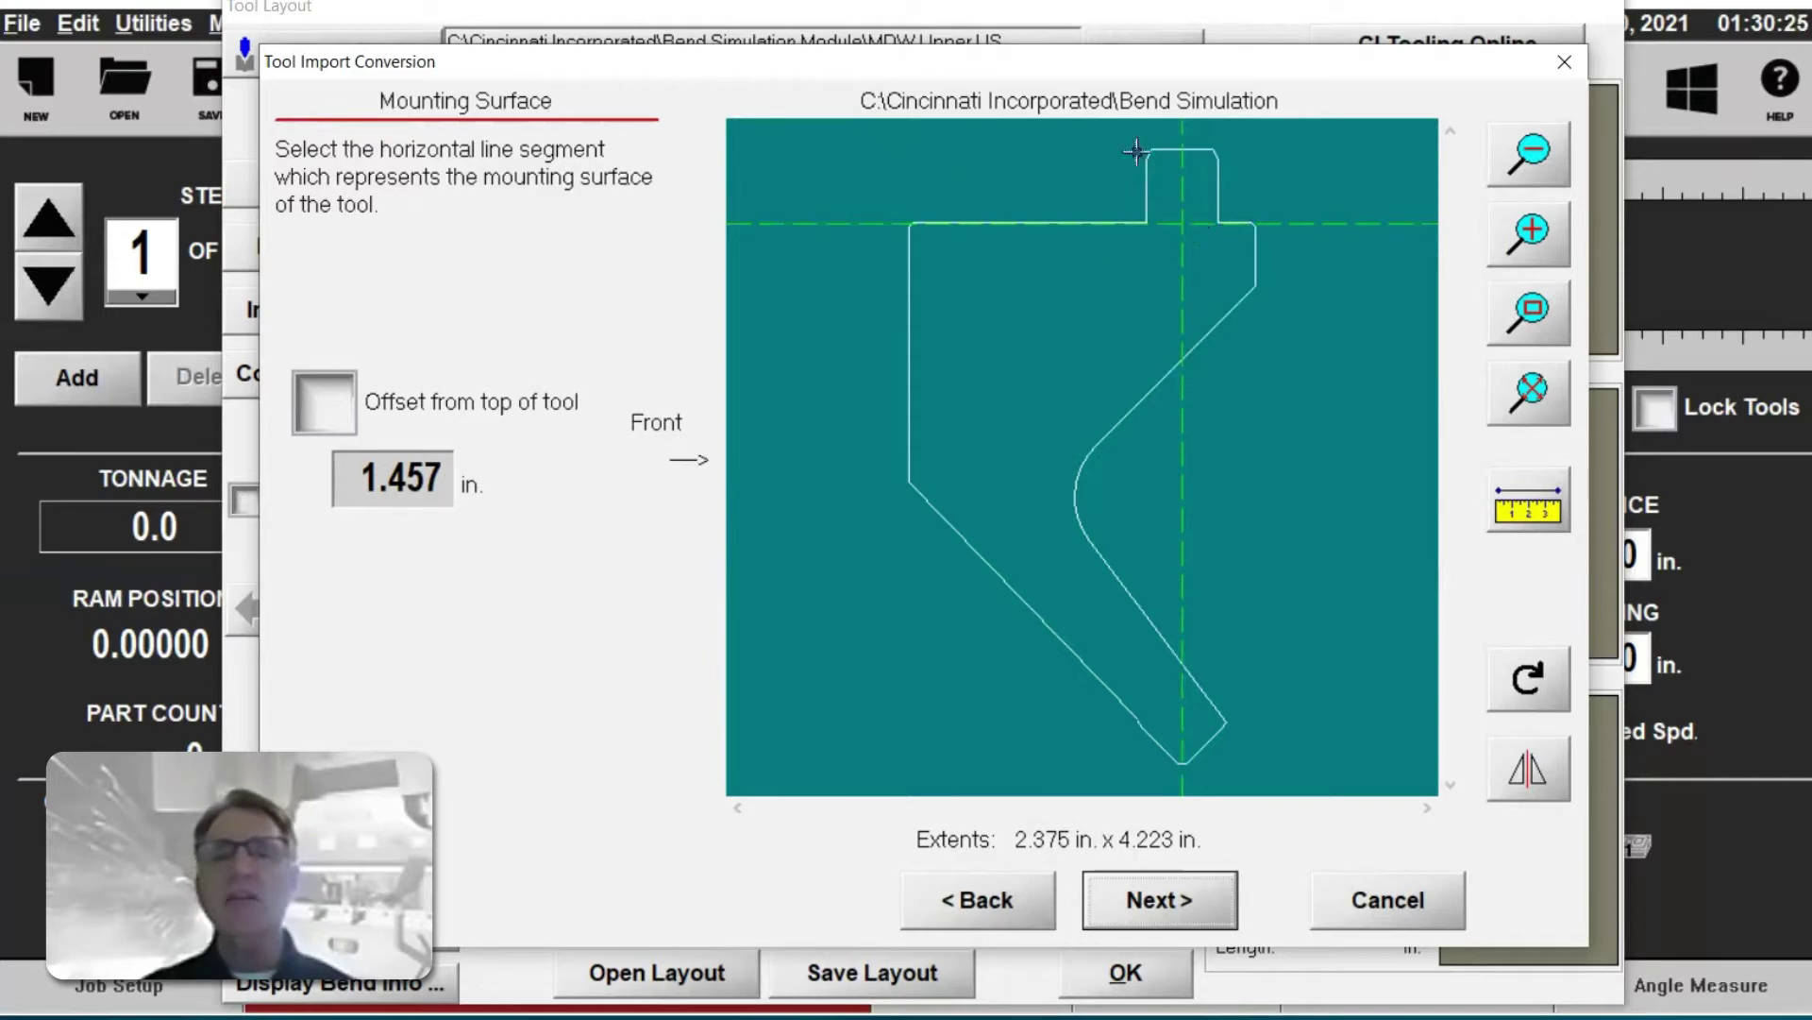
click(1151, 899)
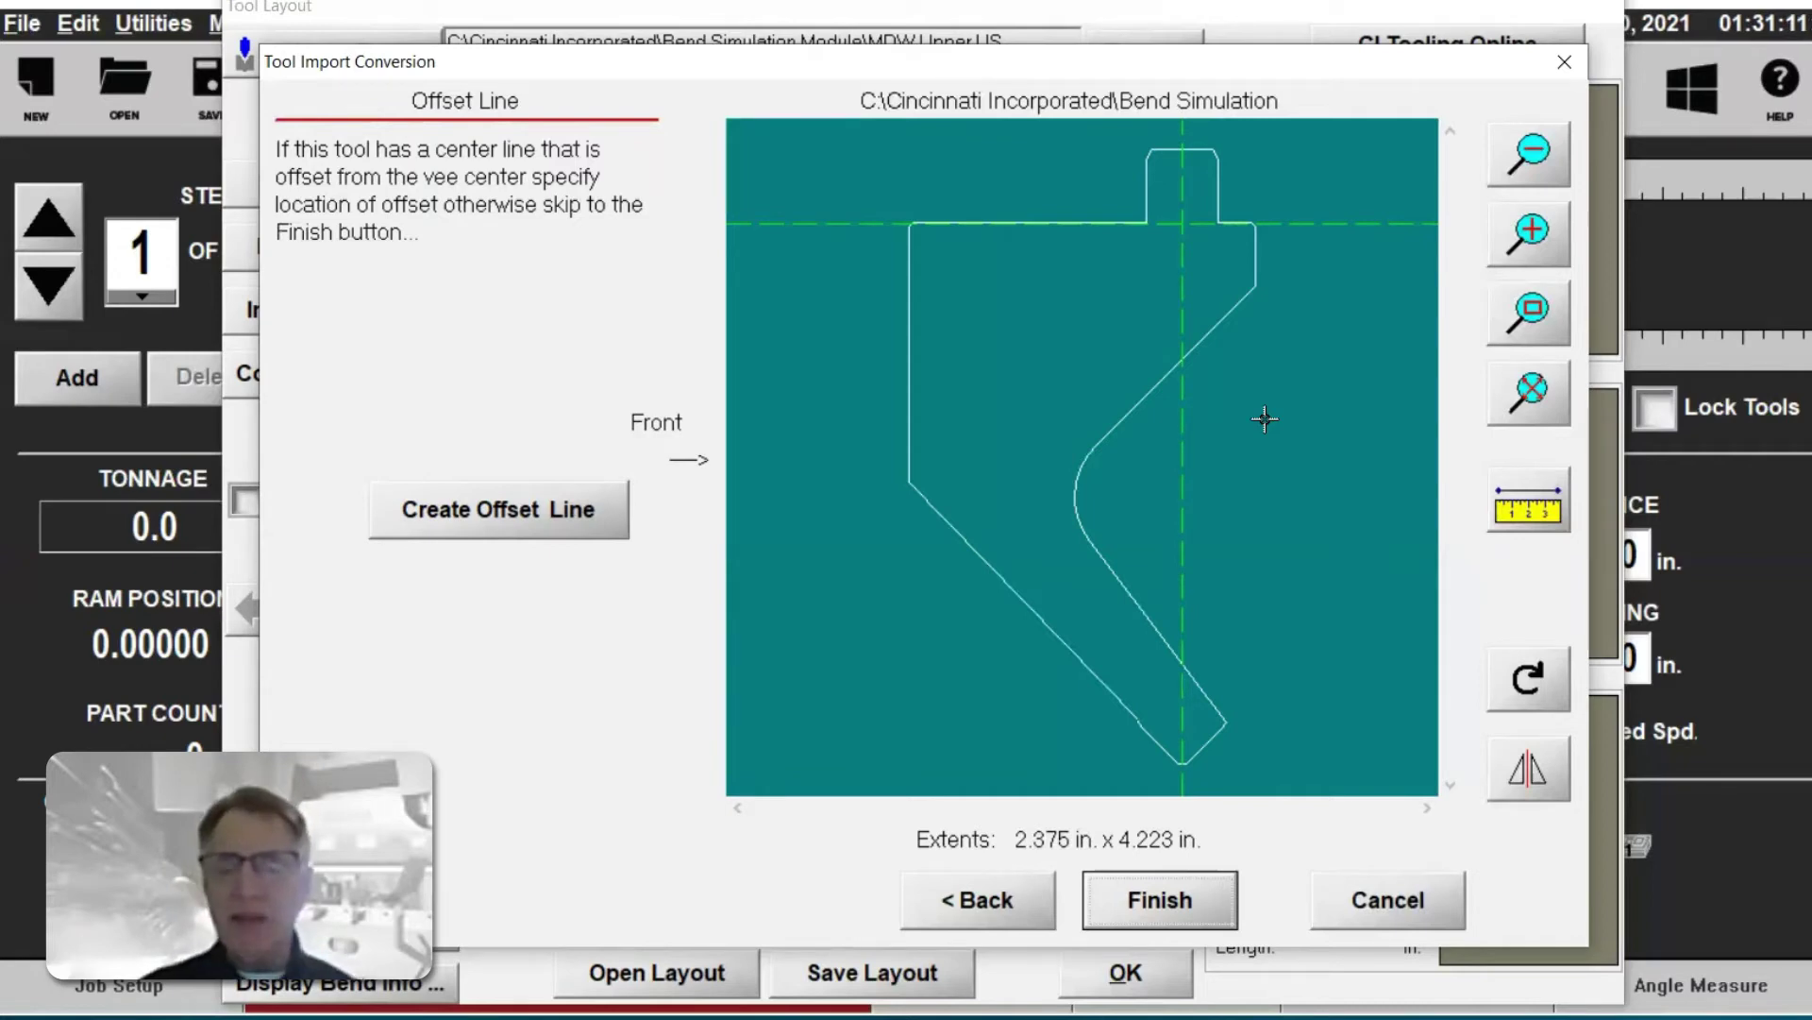
click(1150, 904)
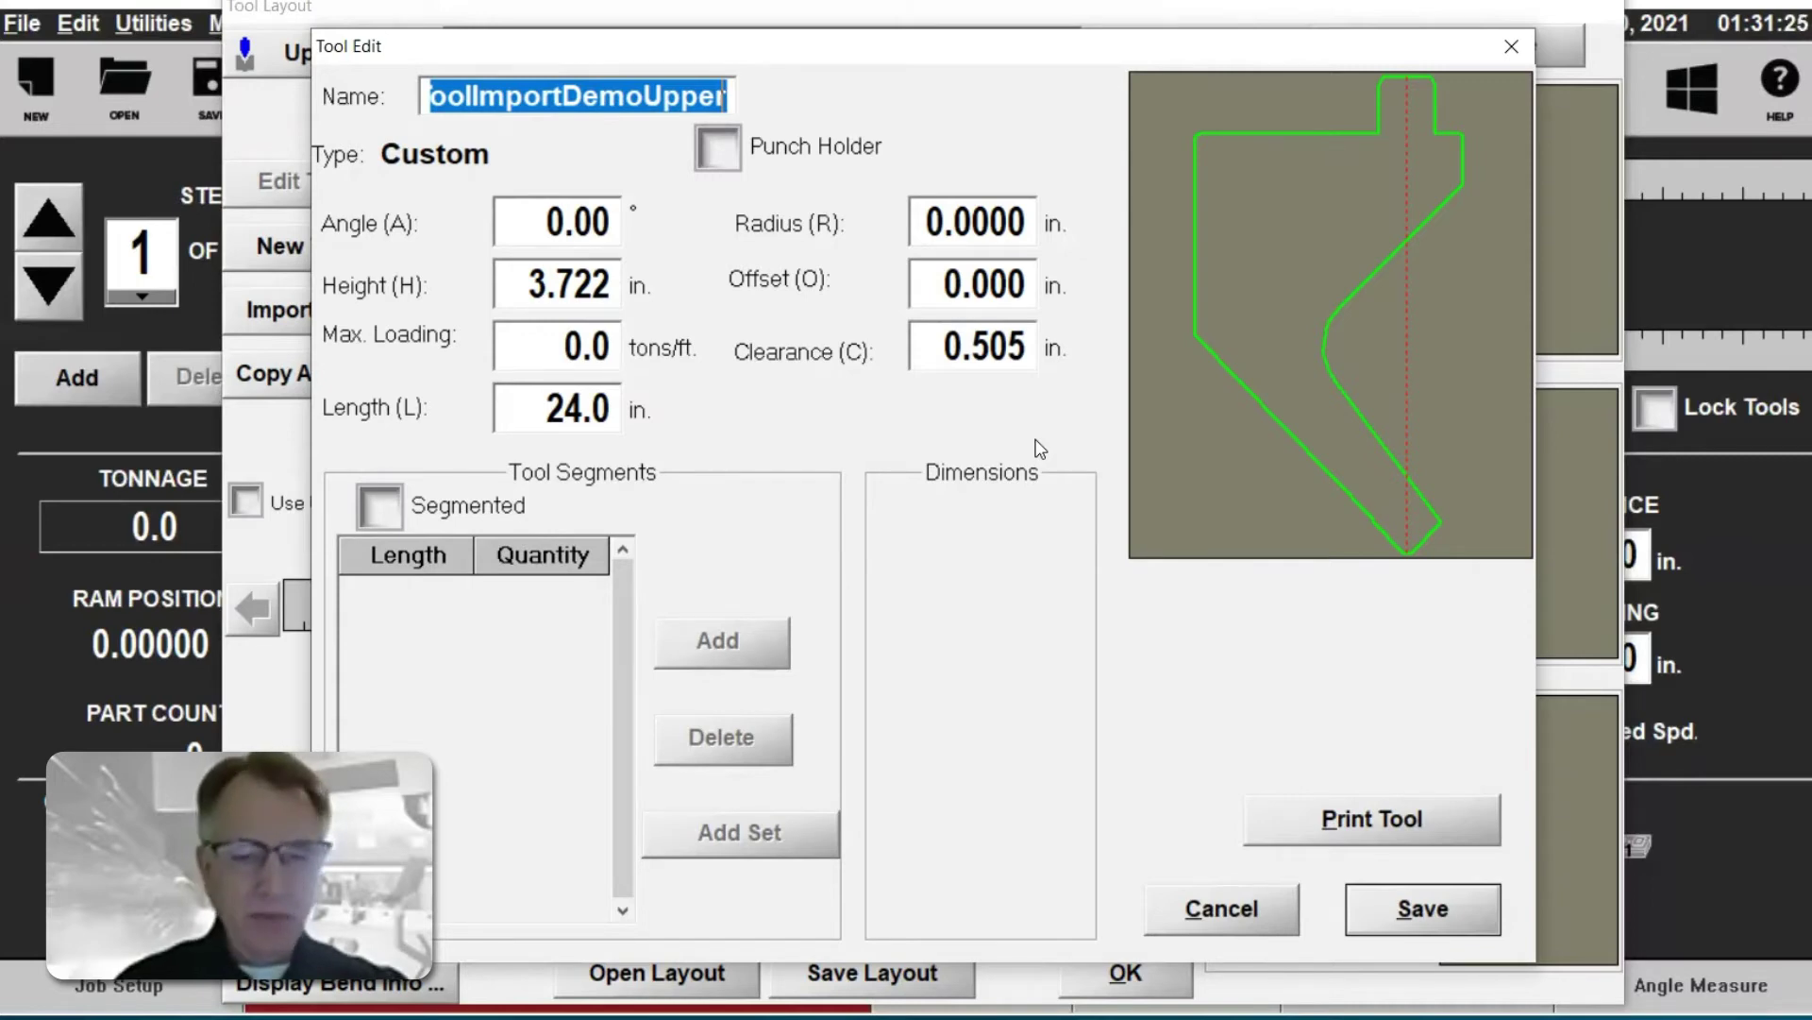
- Rename the imported punch as "Ttest Upper"
key(BackSpace)
text(t)
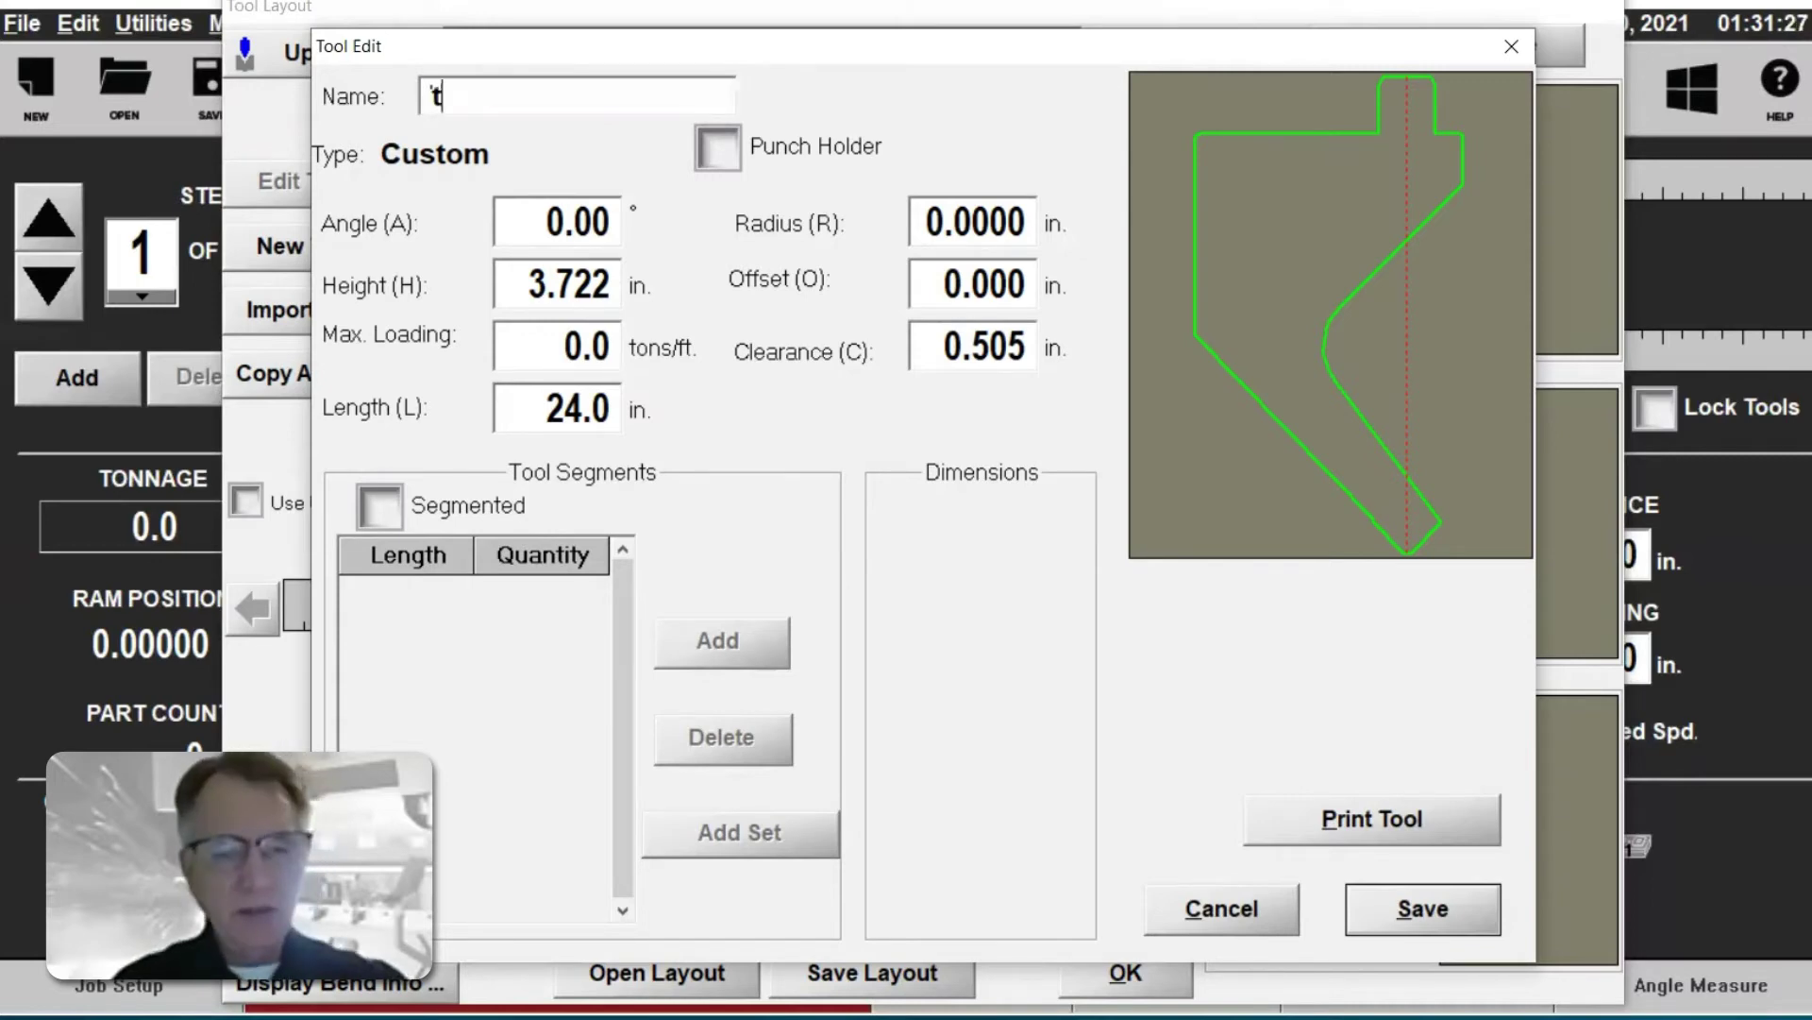
text(est )
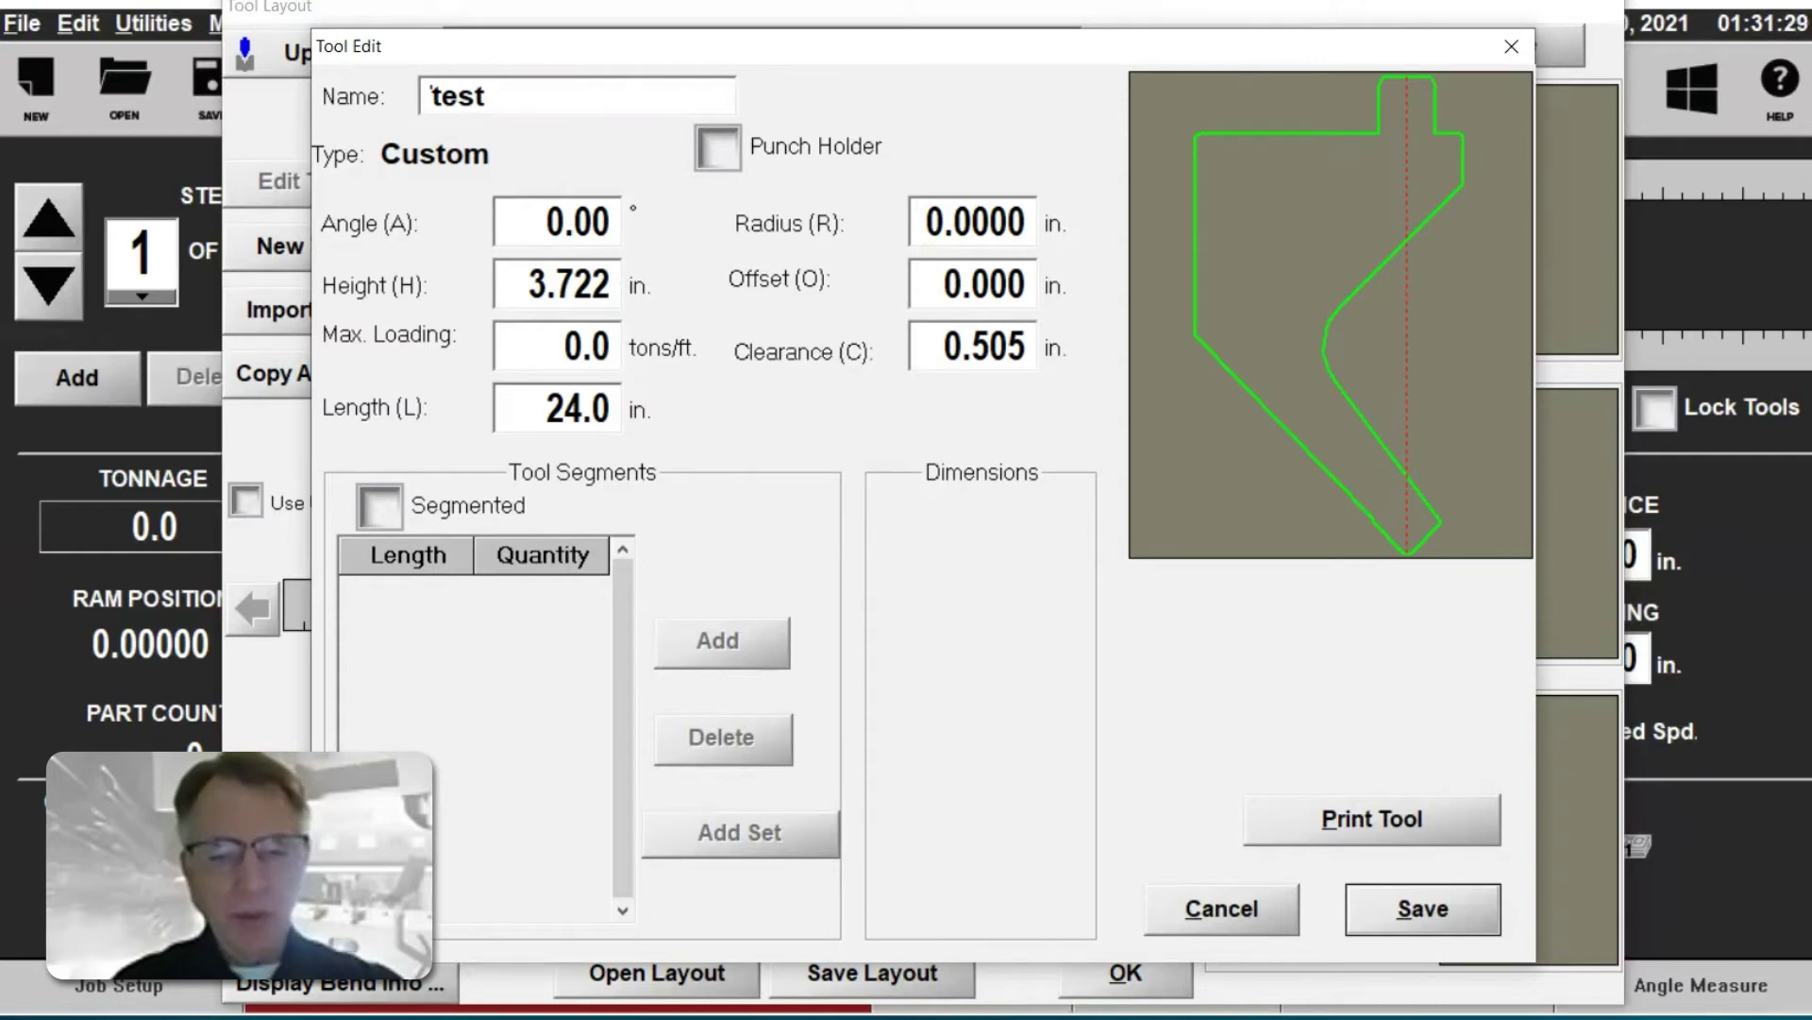
text(Upper)
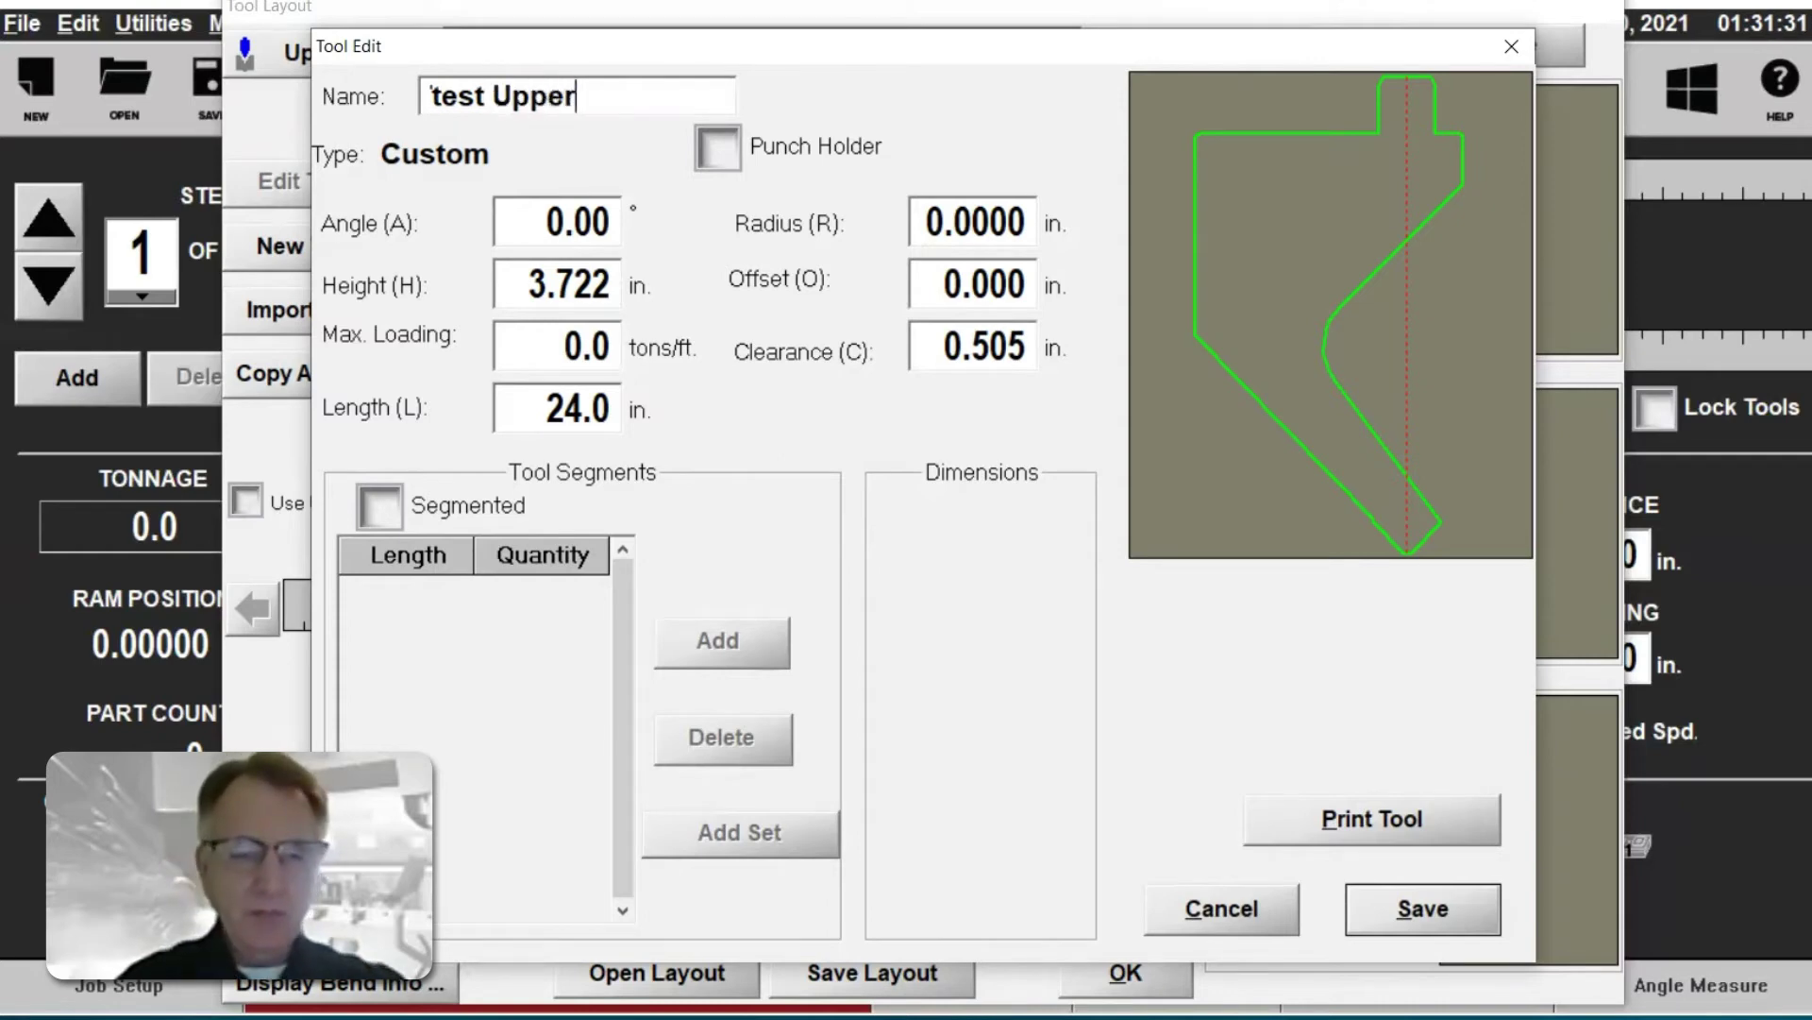
- Set the punch's angle to 75° and its maximum loading to 22 tons/ft
click(594, 223)
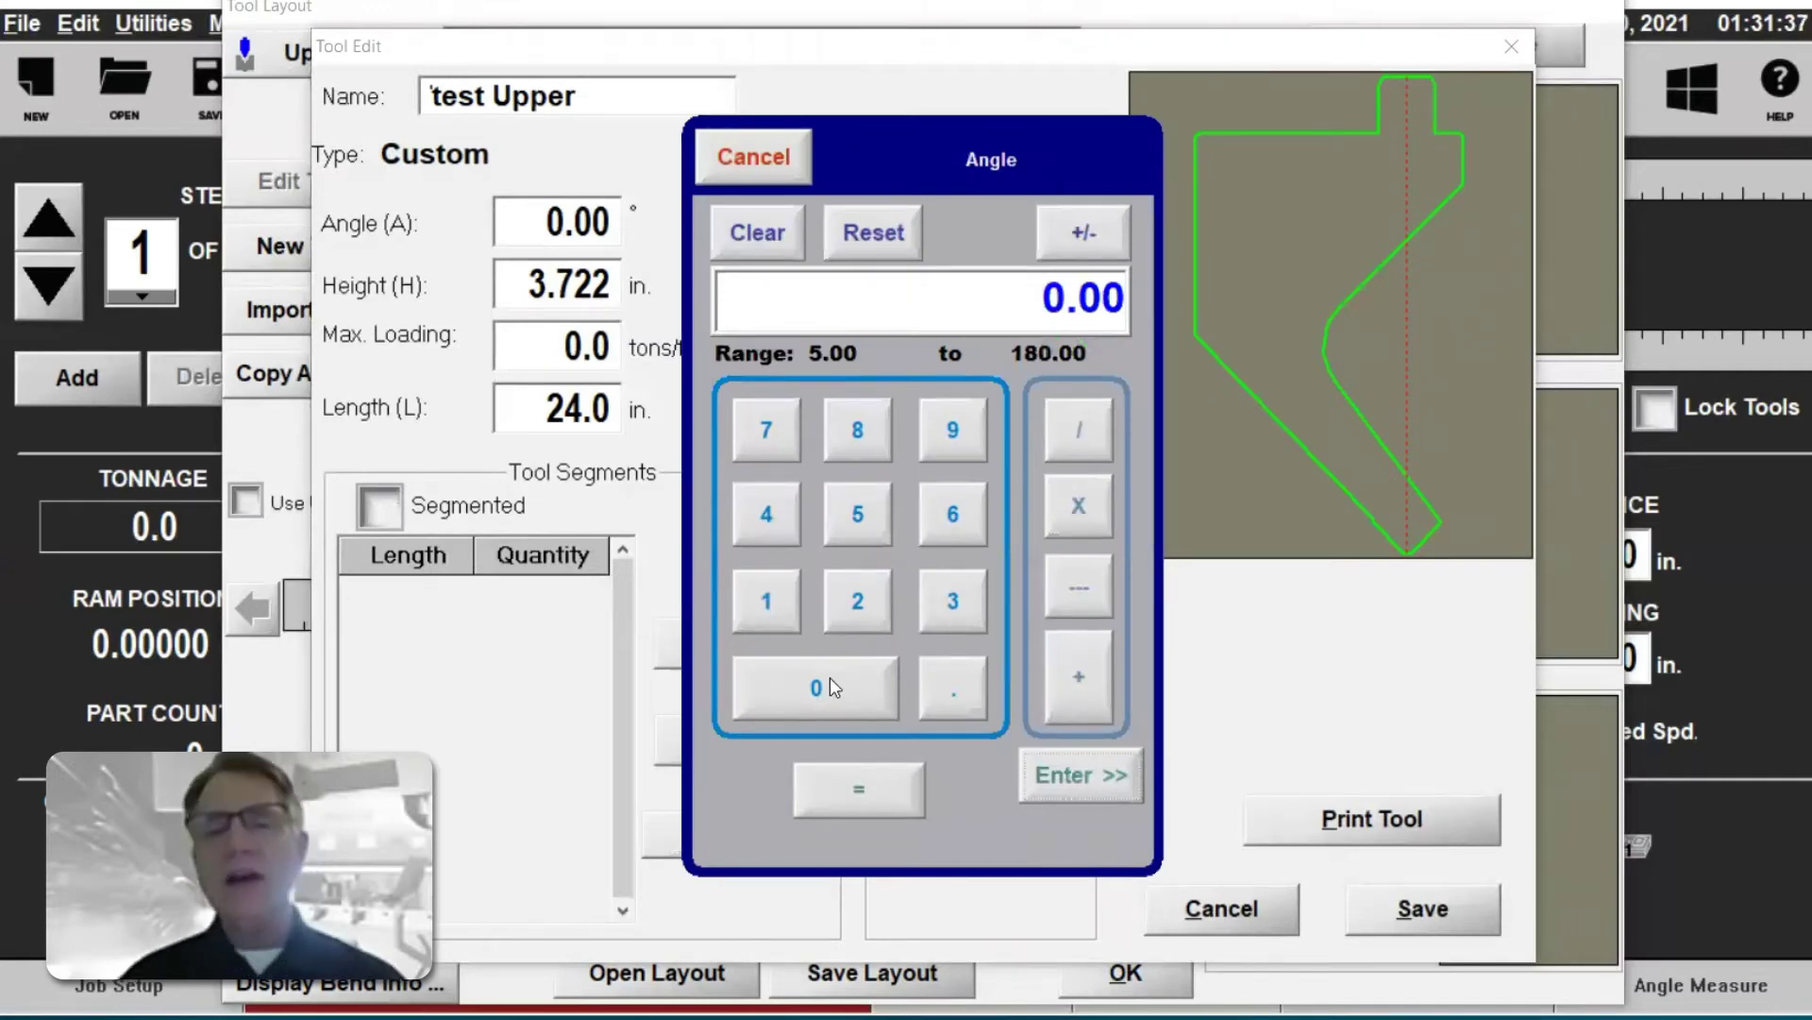
click(762, 440)
click(854, 516)
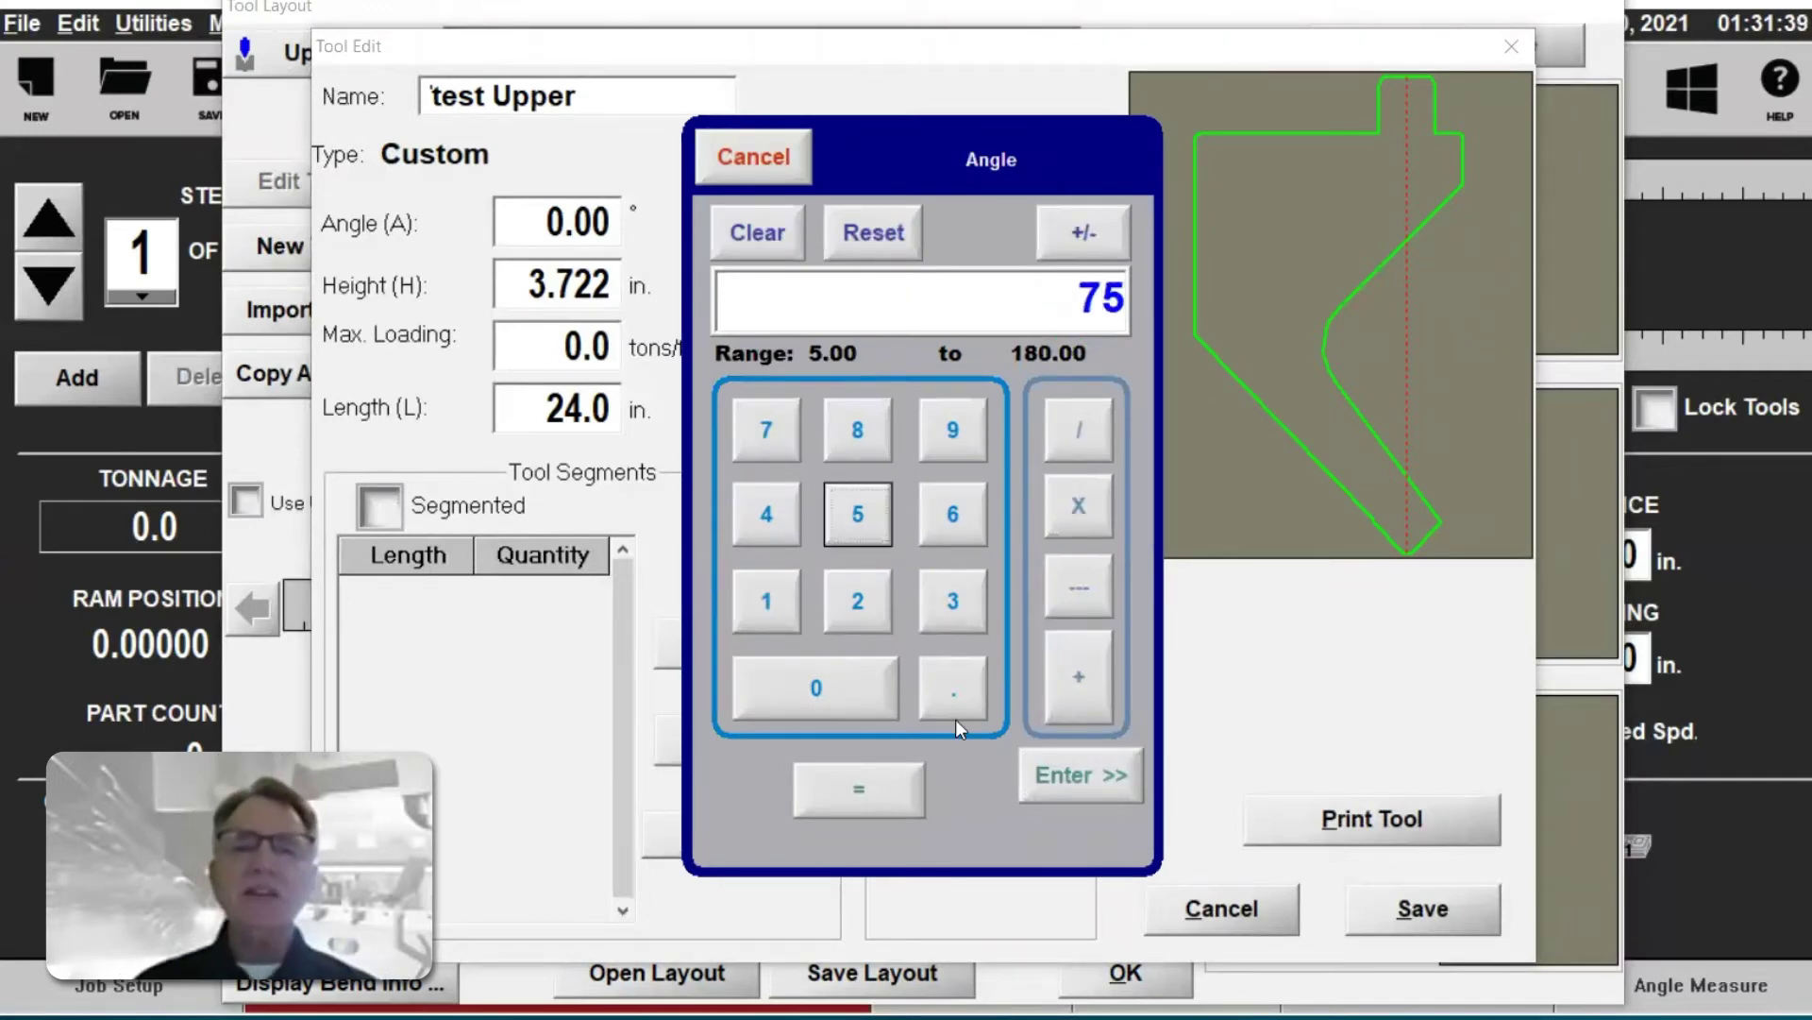
click(1038, 776)
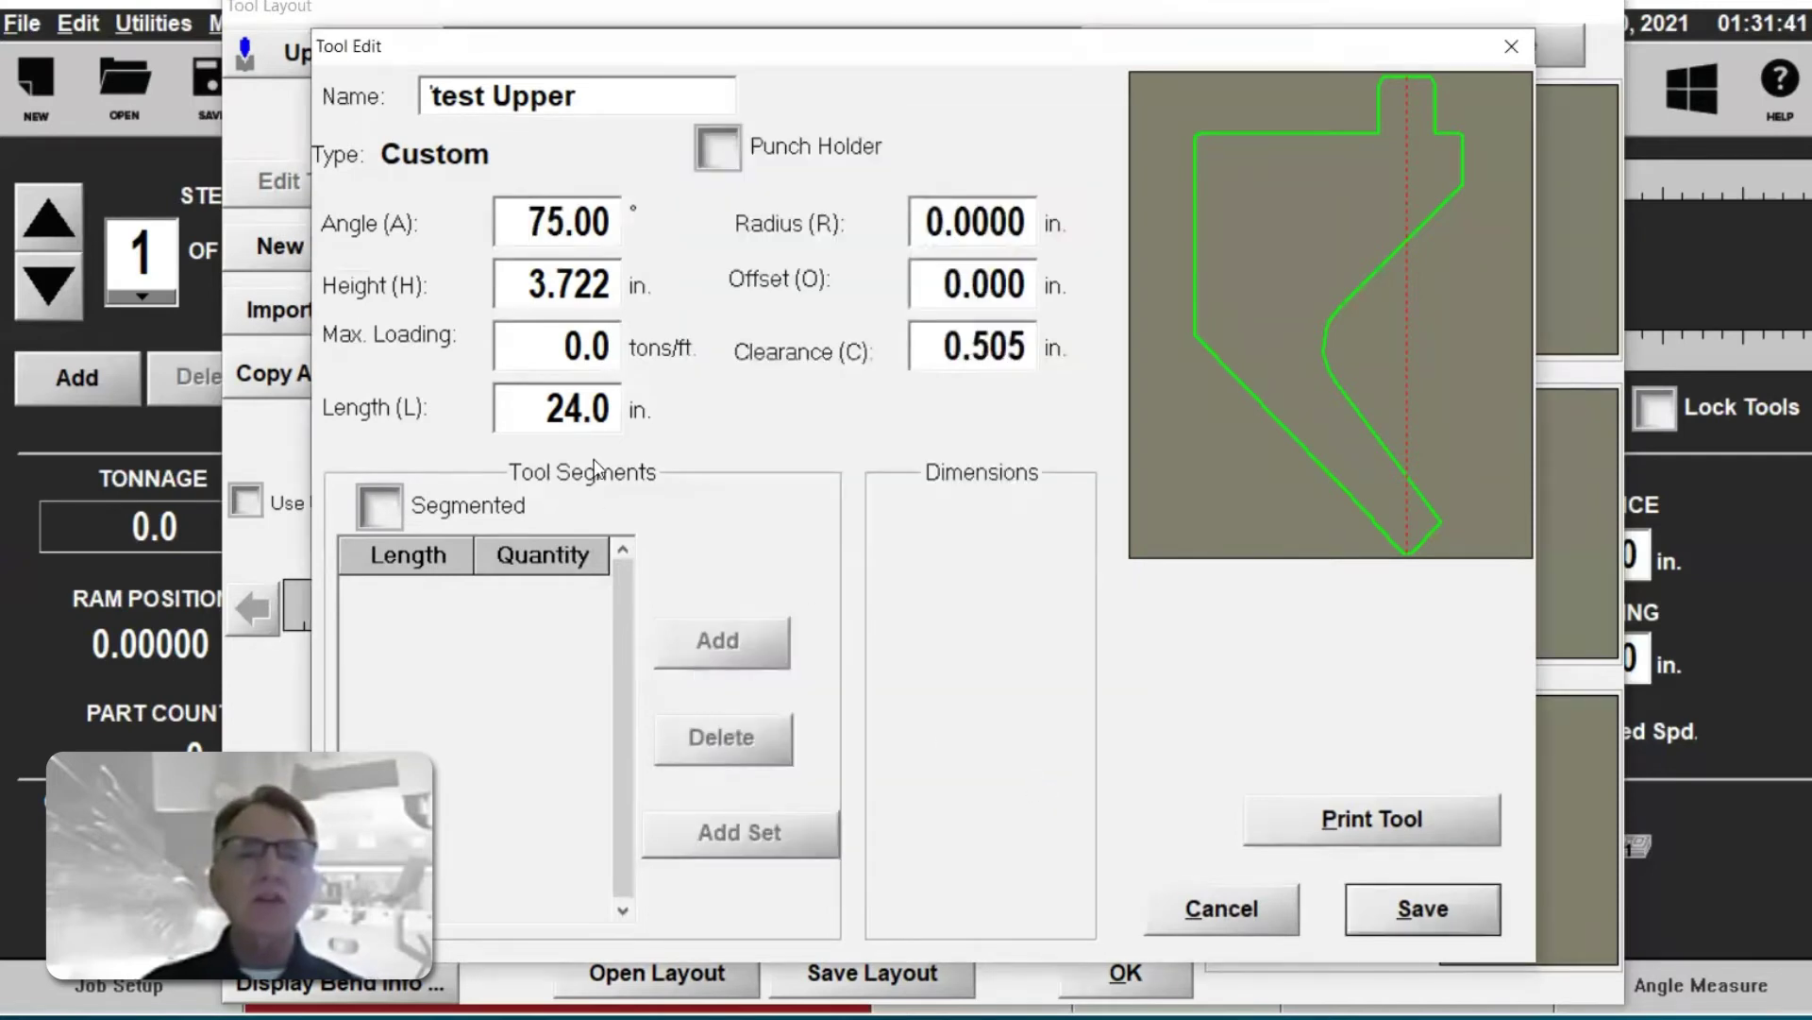
click(592, 366)
click(857, 598)
click(855, 598)
click(1067, 774)
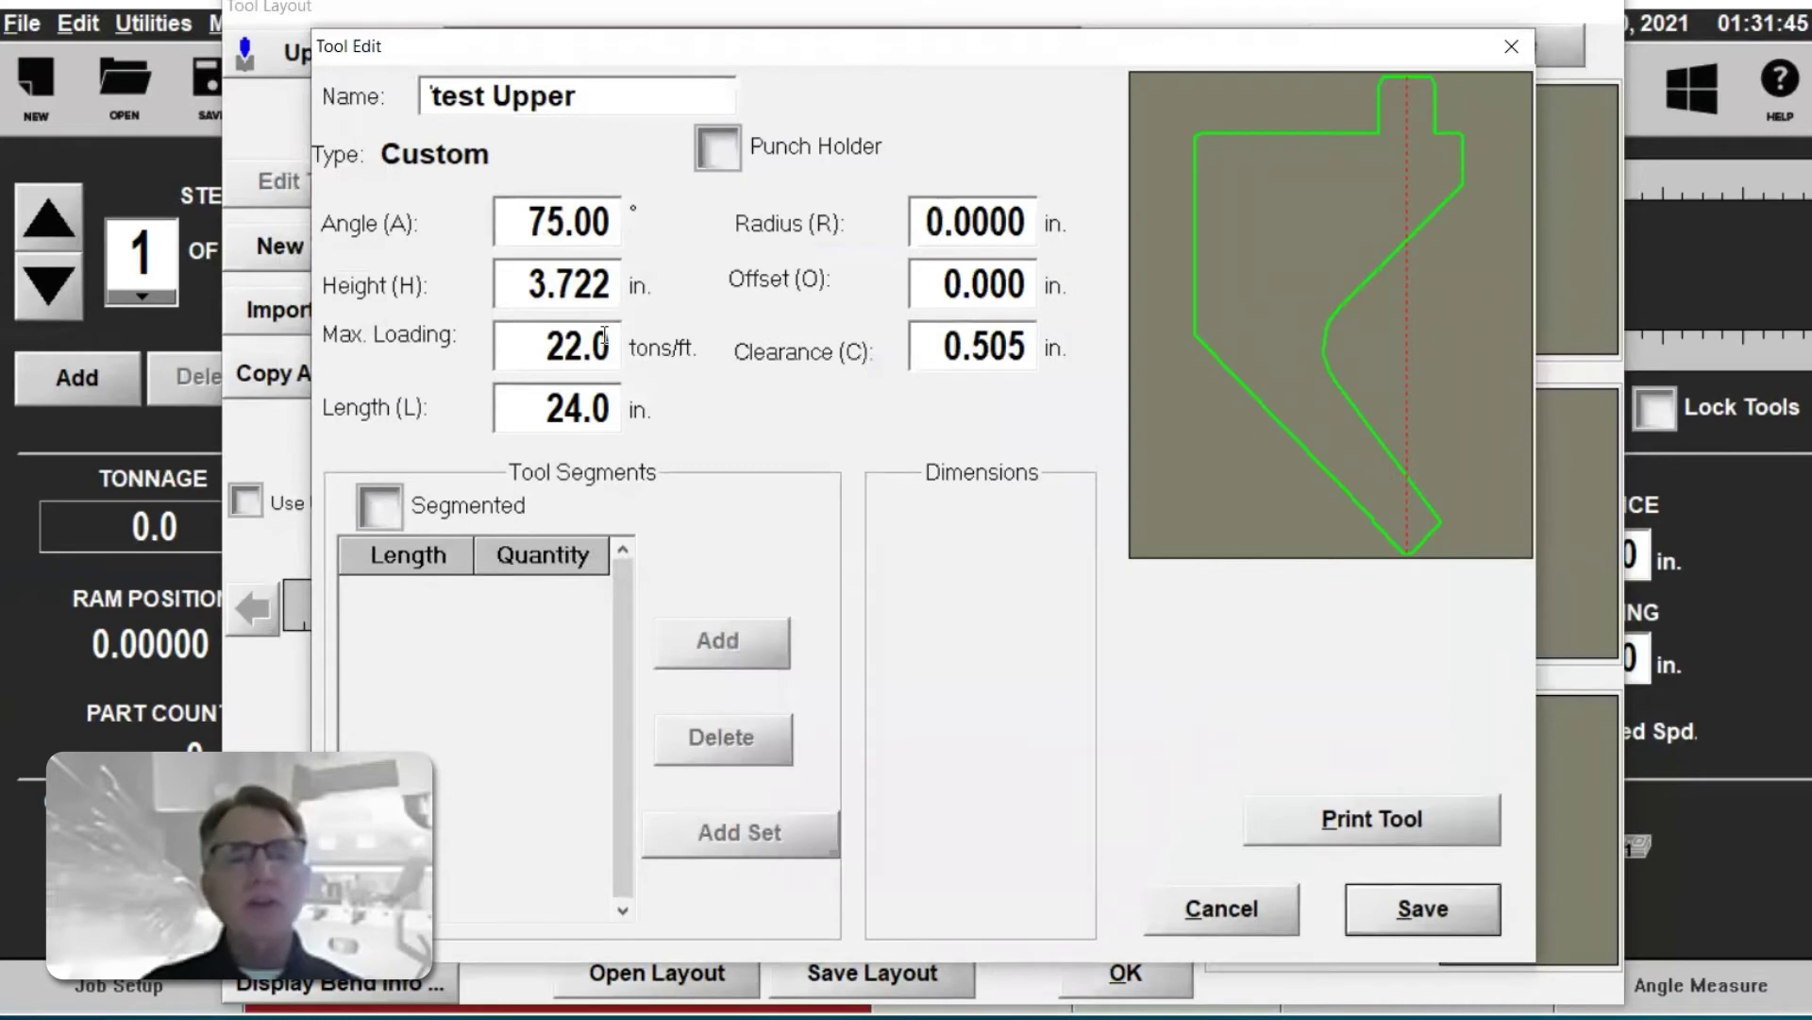
- Set the punch's radius to 0.031 in
click(989, 219)
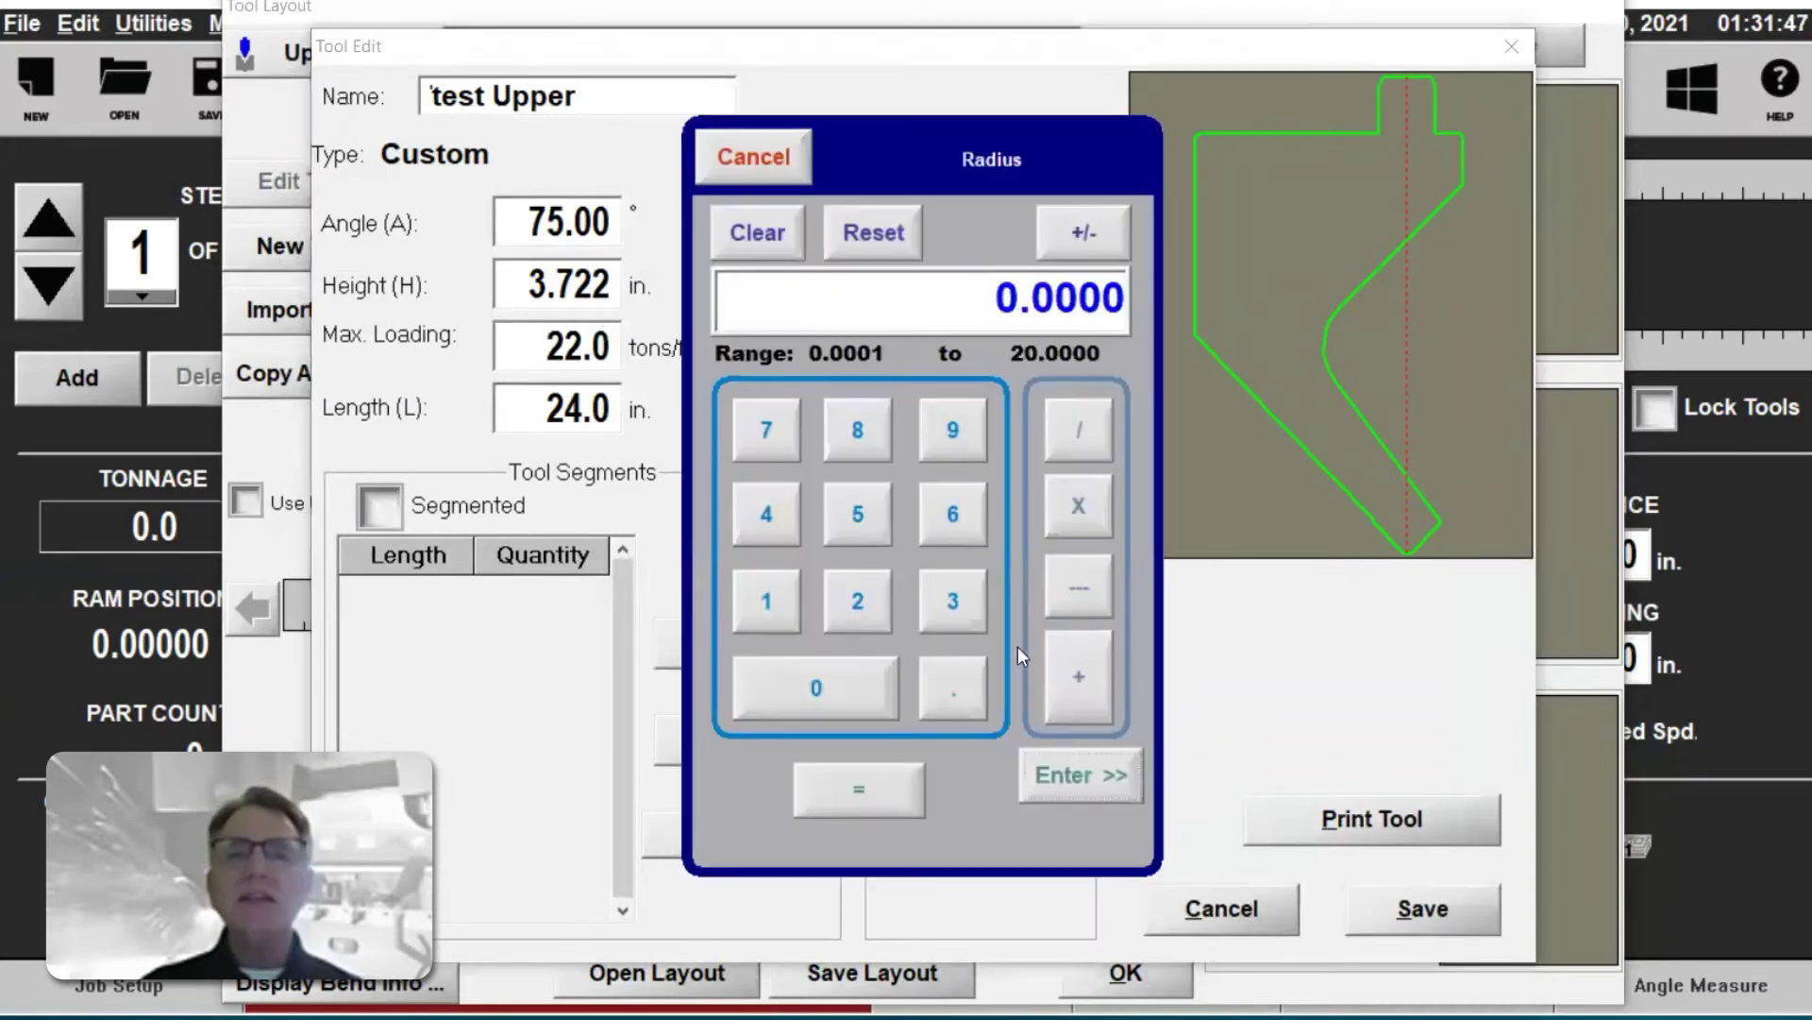
click(952, 695)
click(860, 668)
click(972, 609)
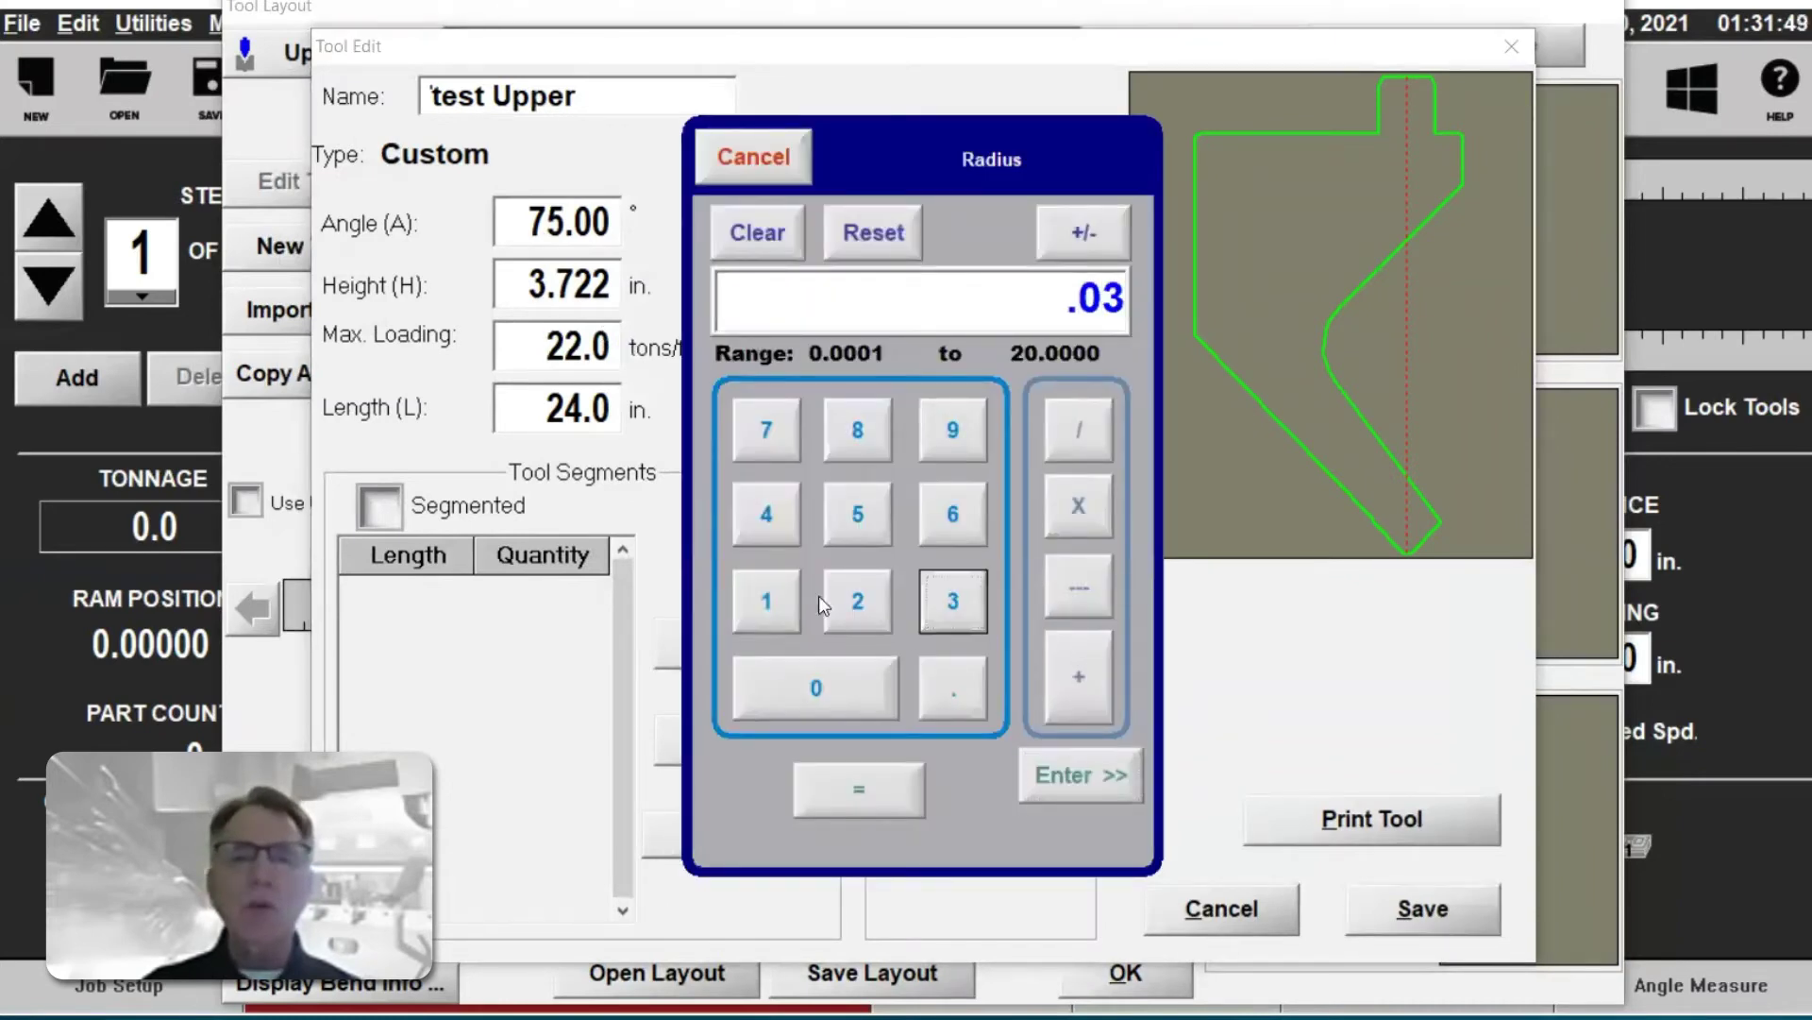
click(795, 602)
click(1091, 780)
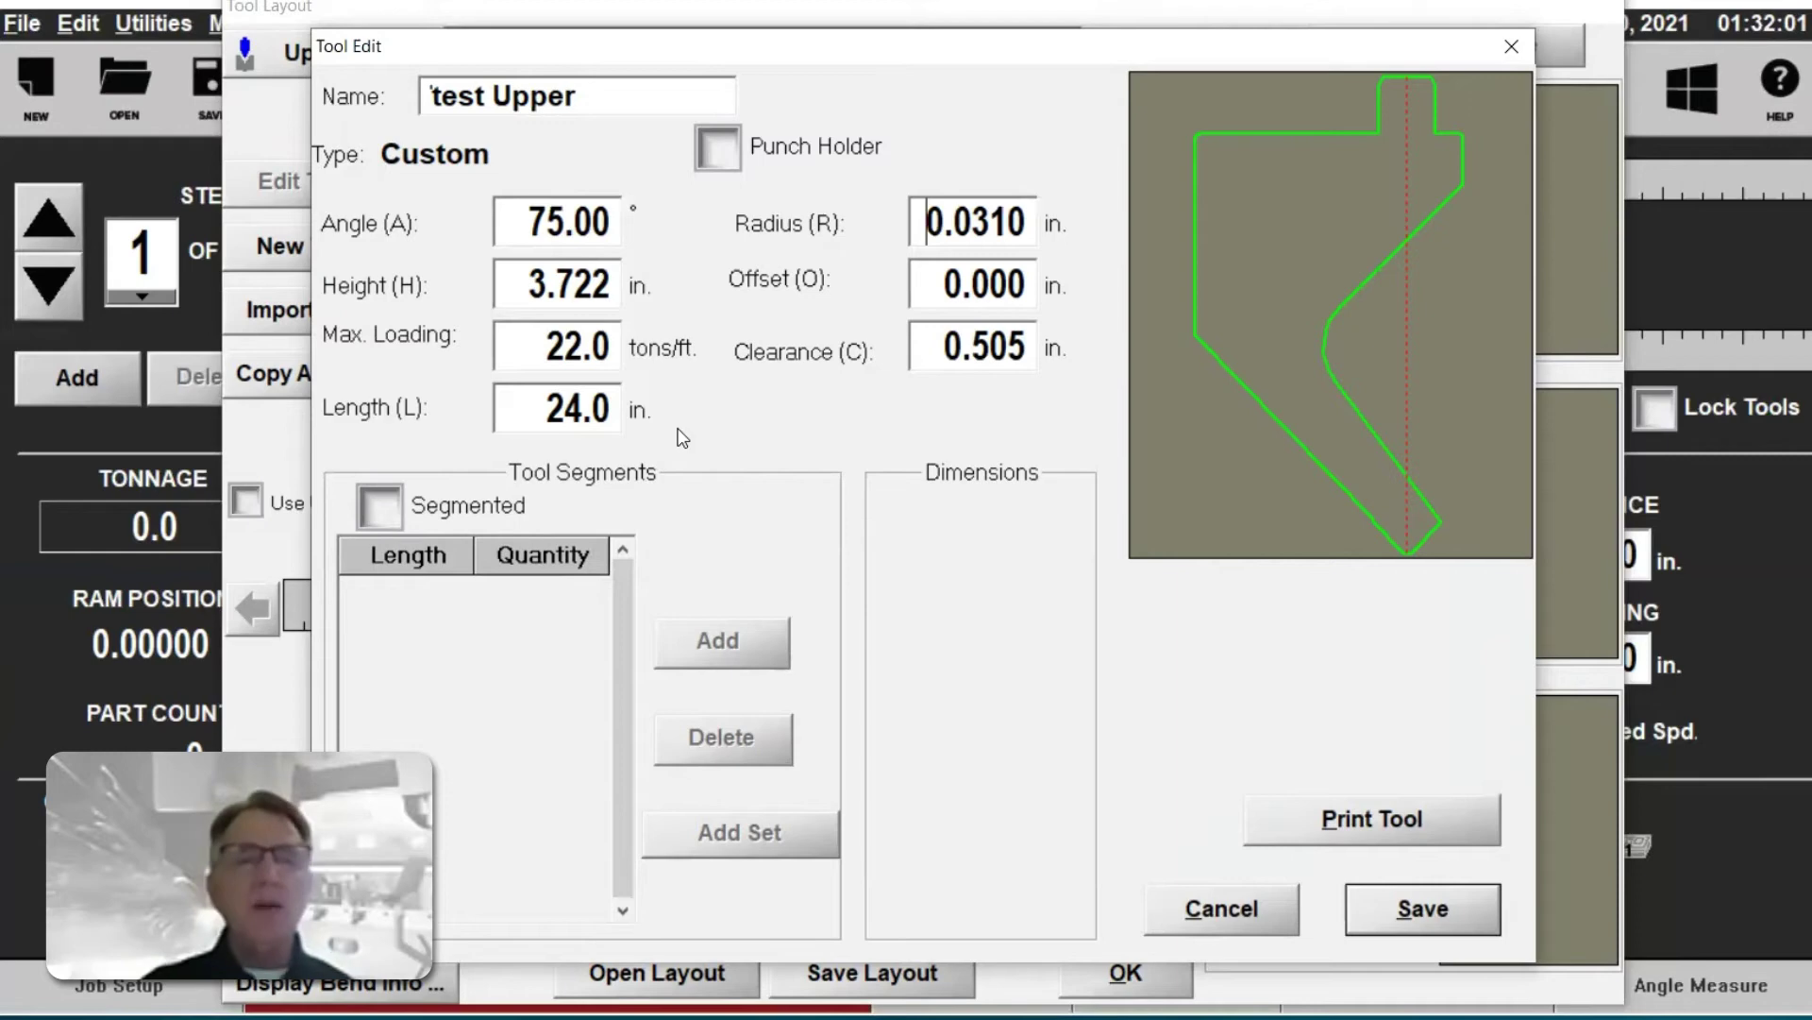
- Make the punch segmented with the Wilson American X Set of segments and save it to the upper tool library
click(373, 509)
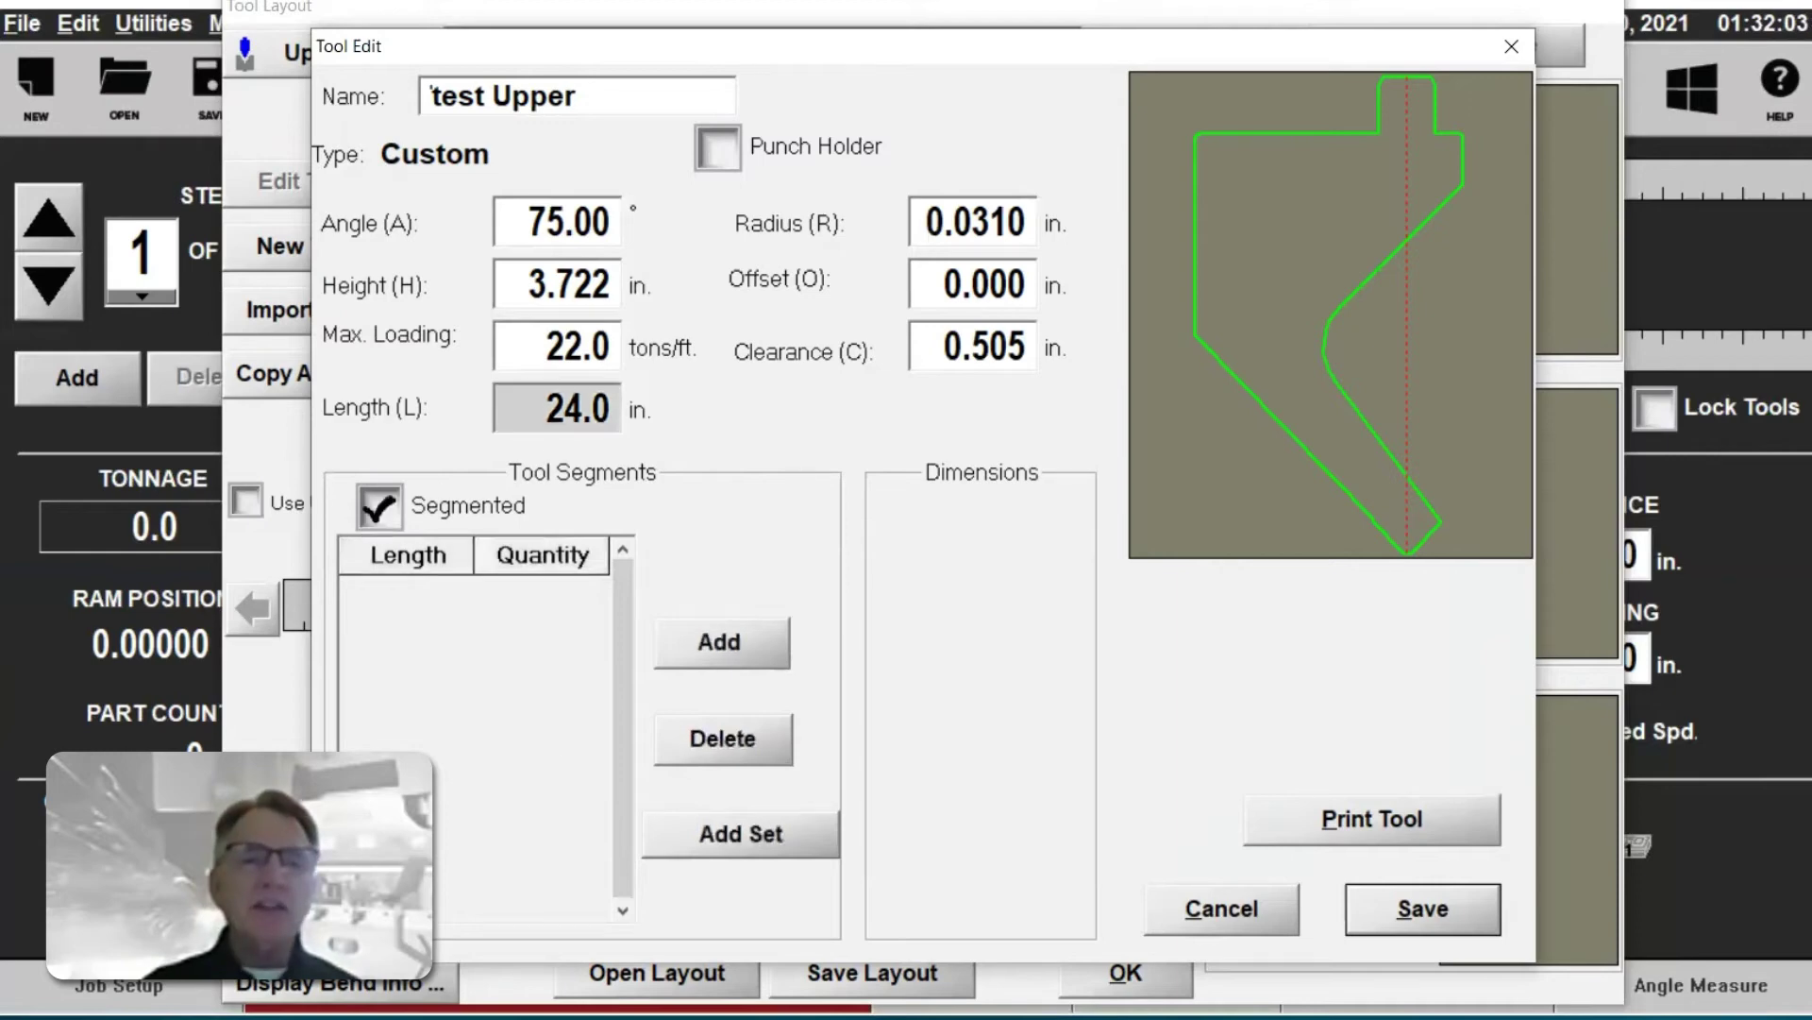
click(734, 828)
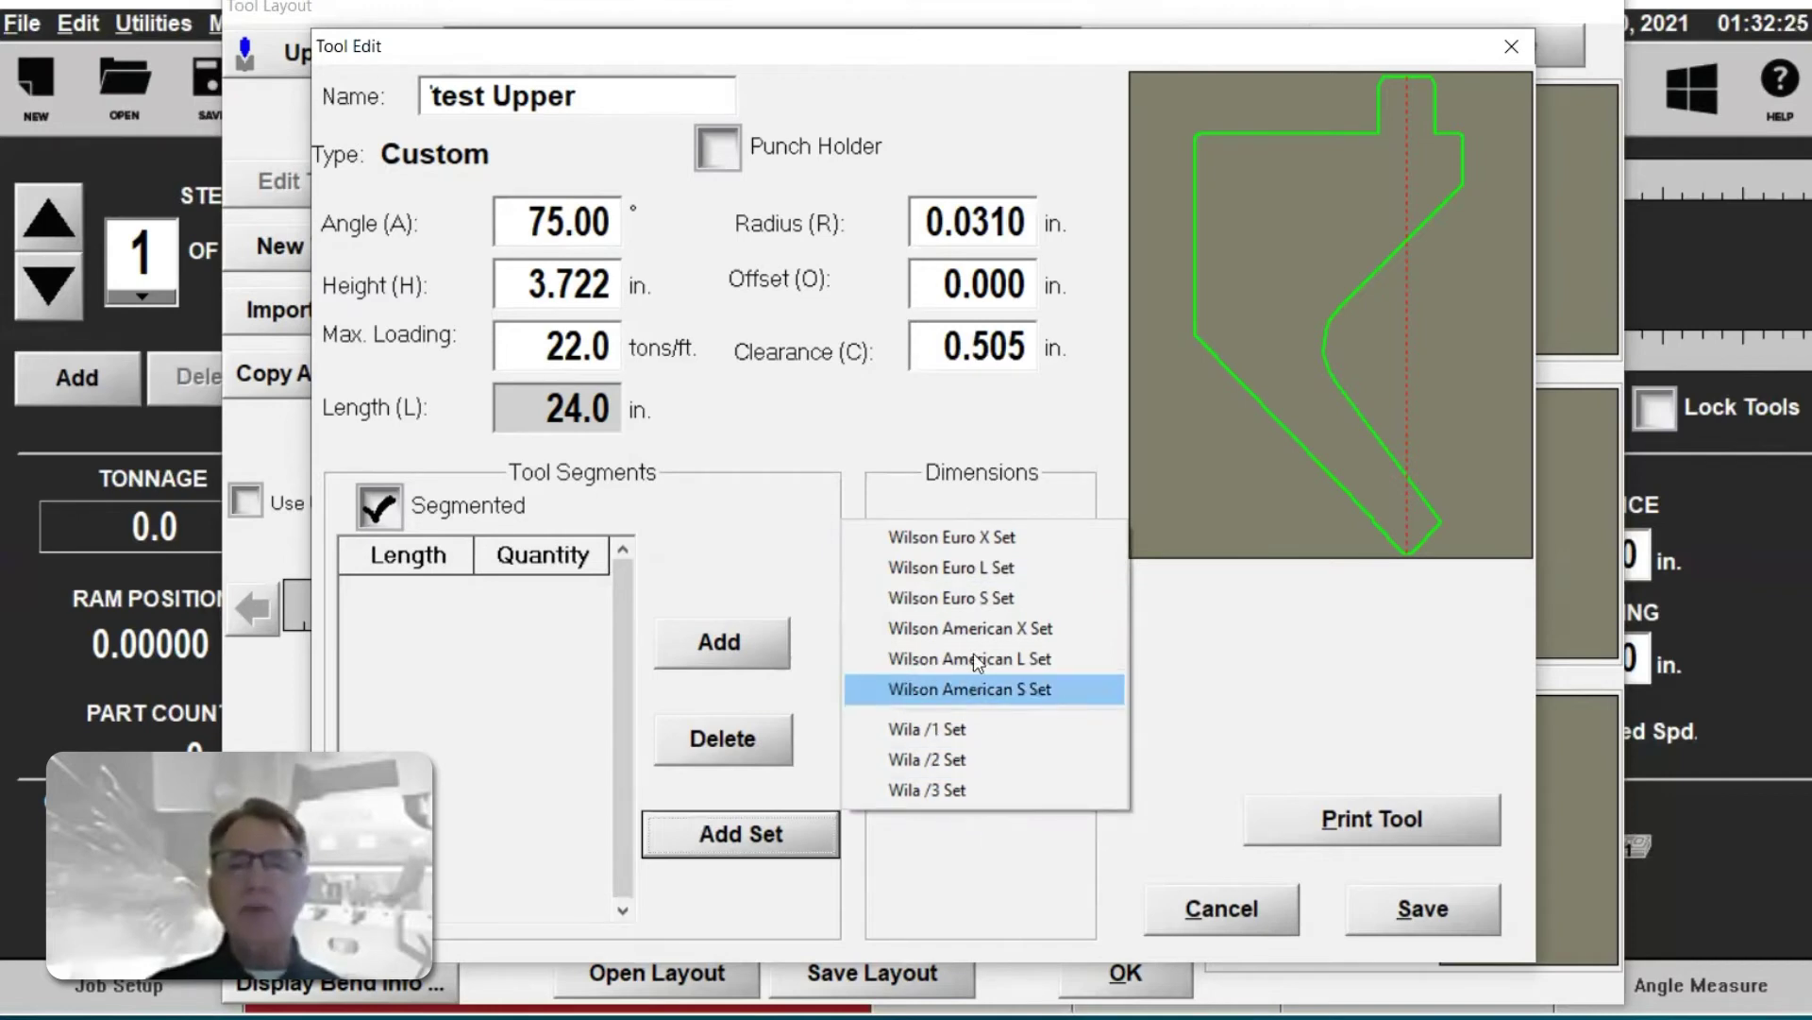
click(978, 628)
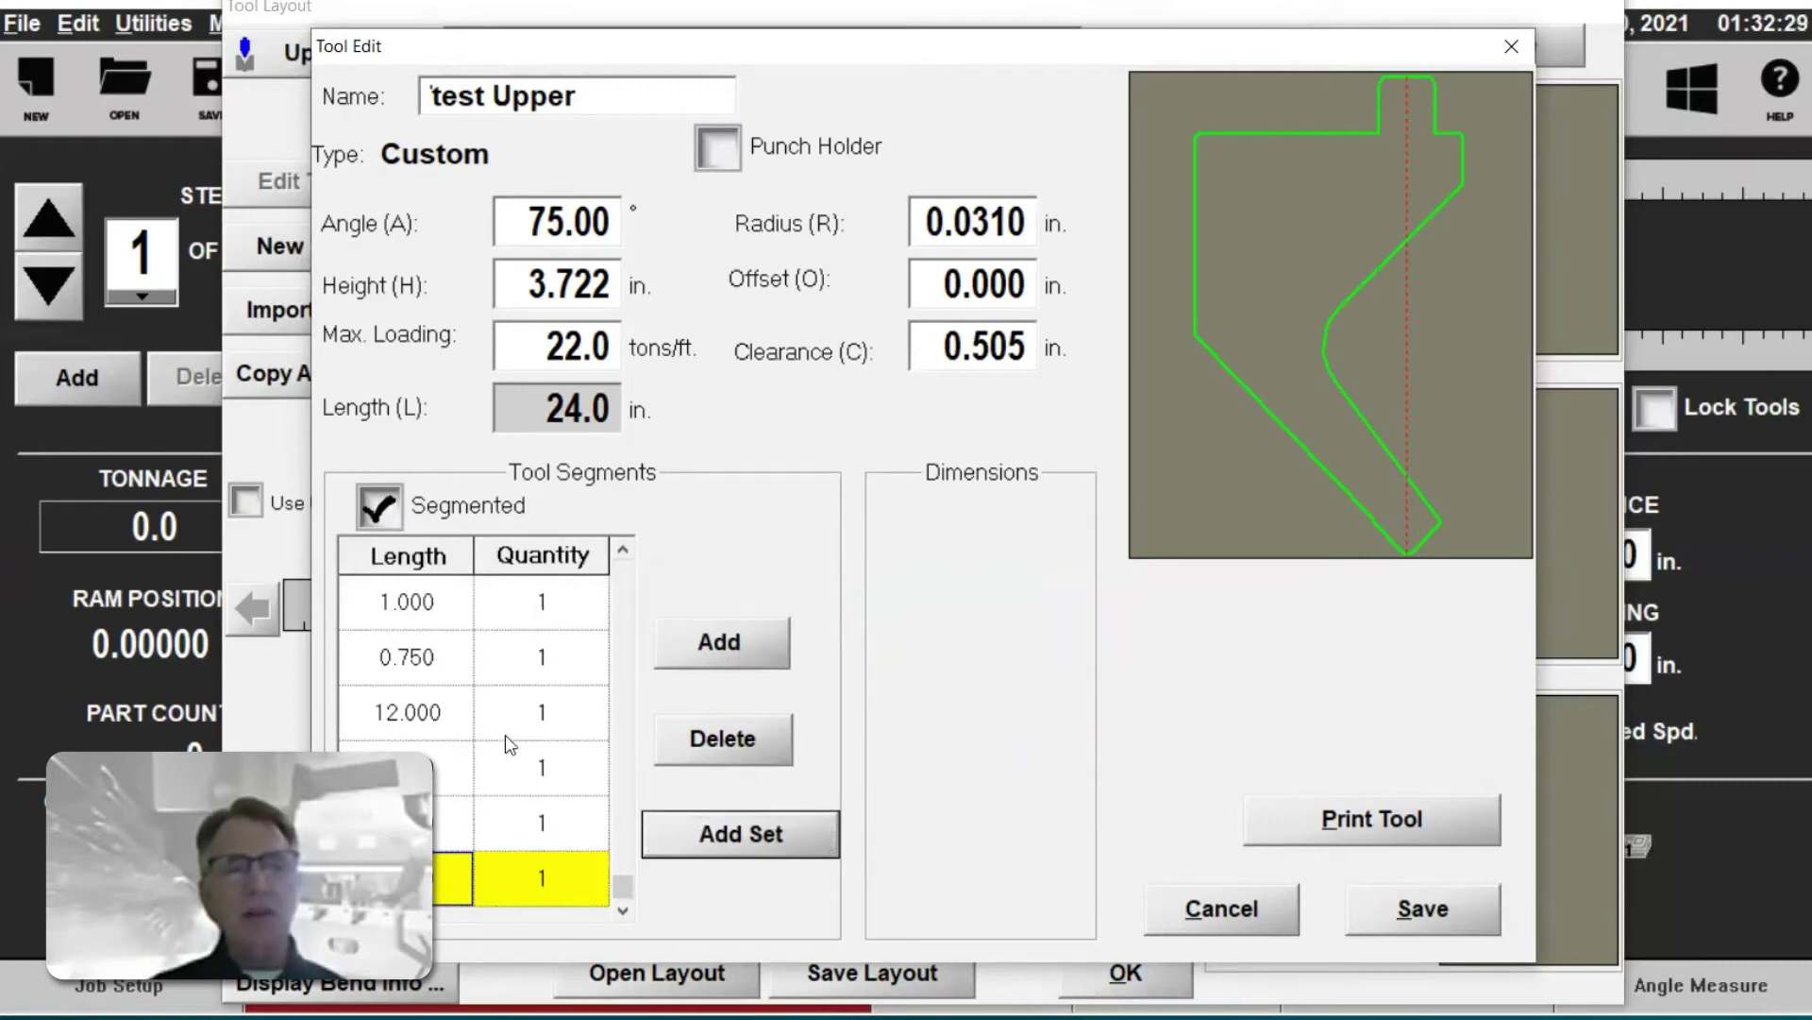
scroll(638, 689, up, 3)
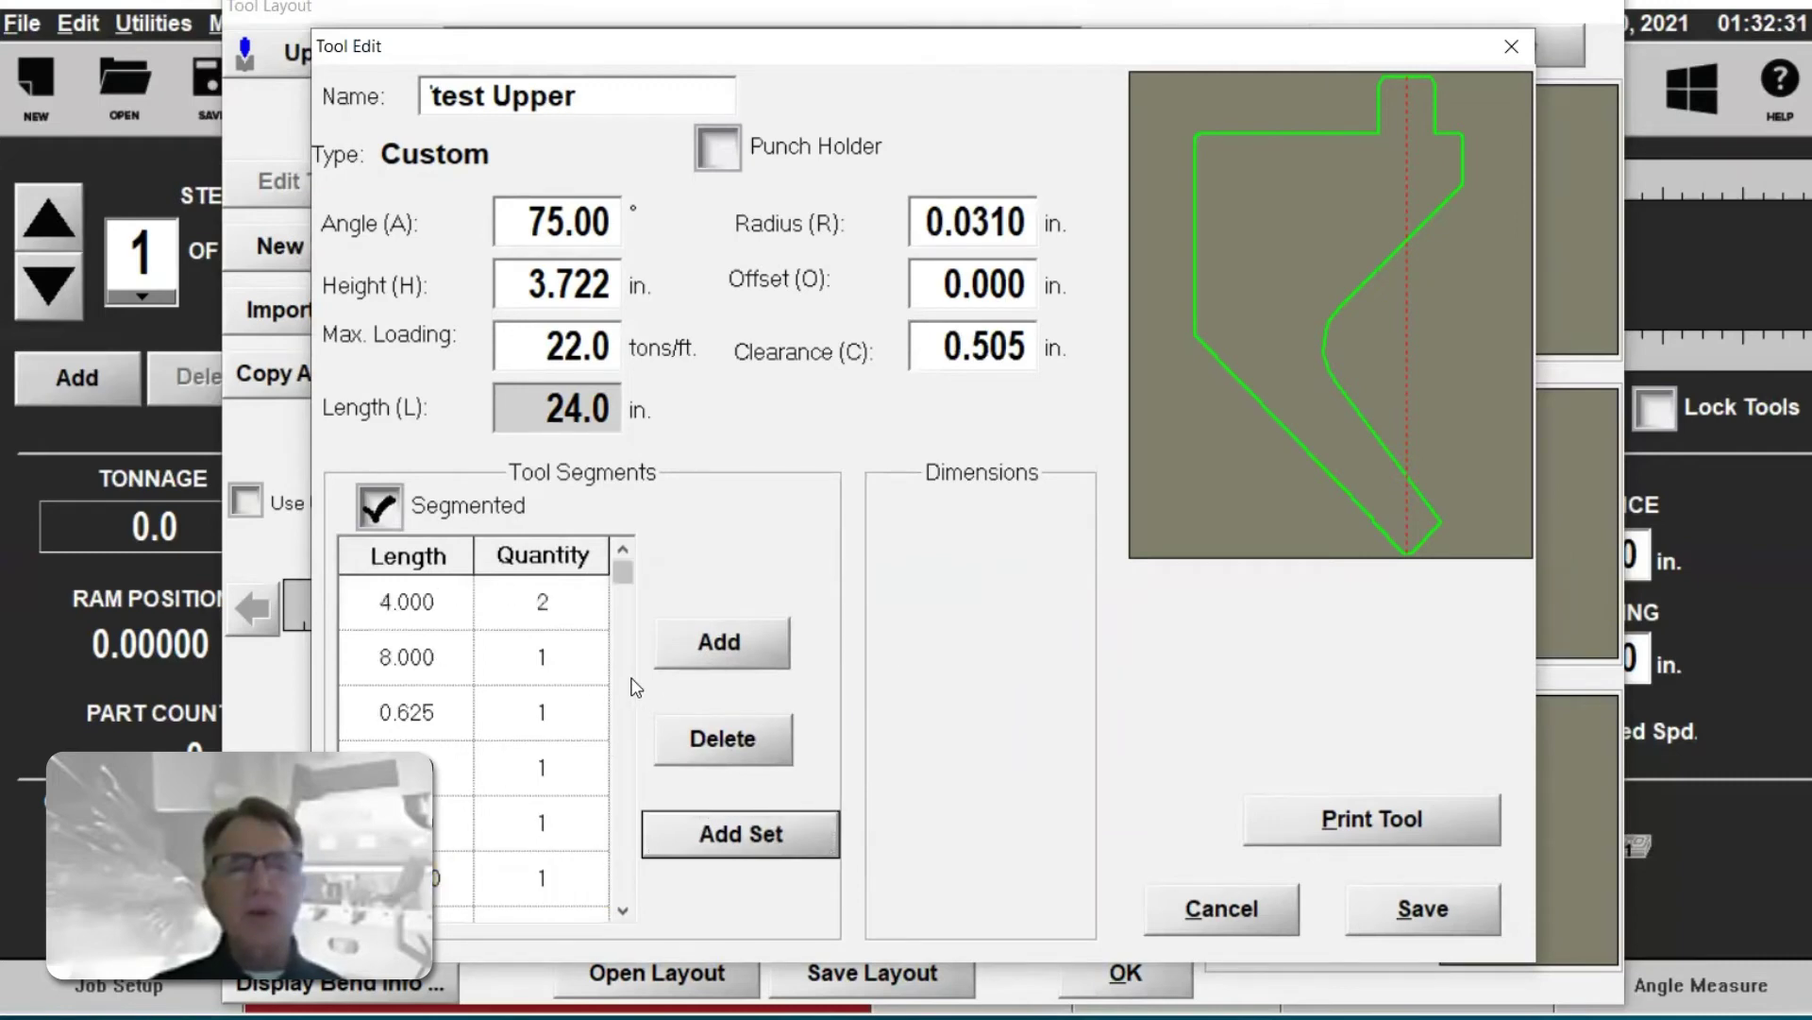
click(1390, 910)
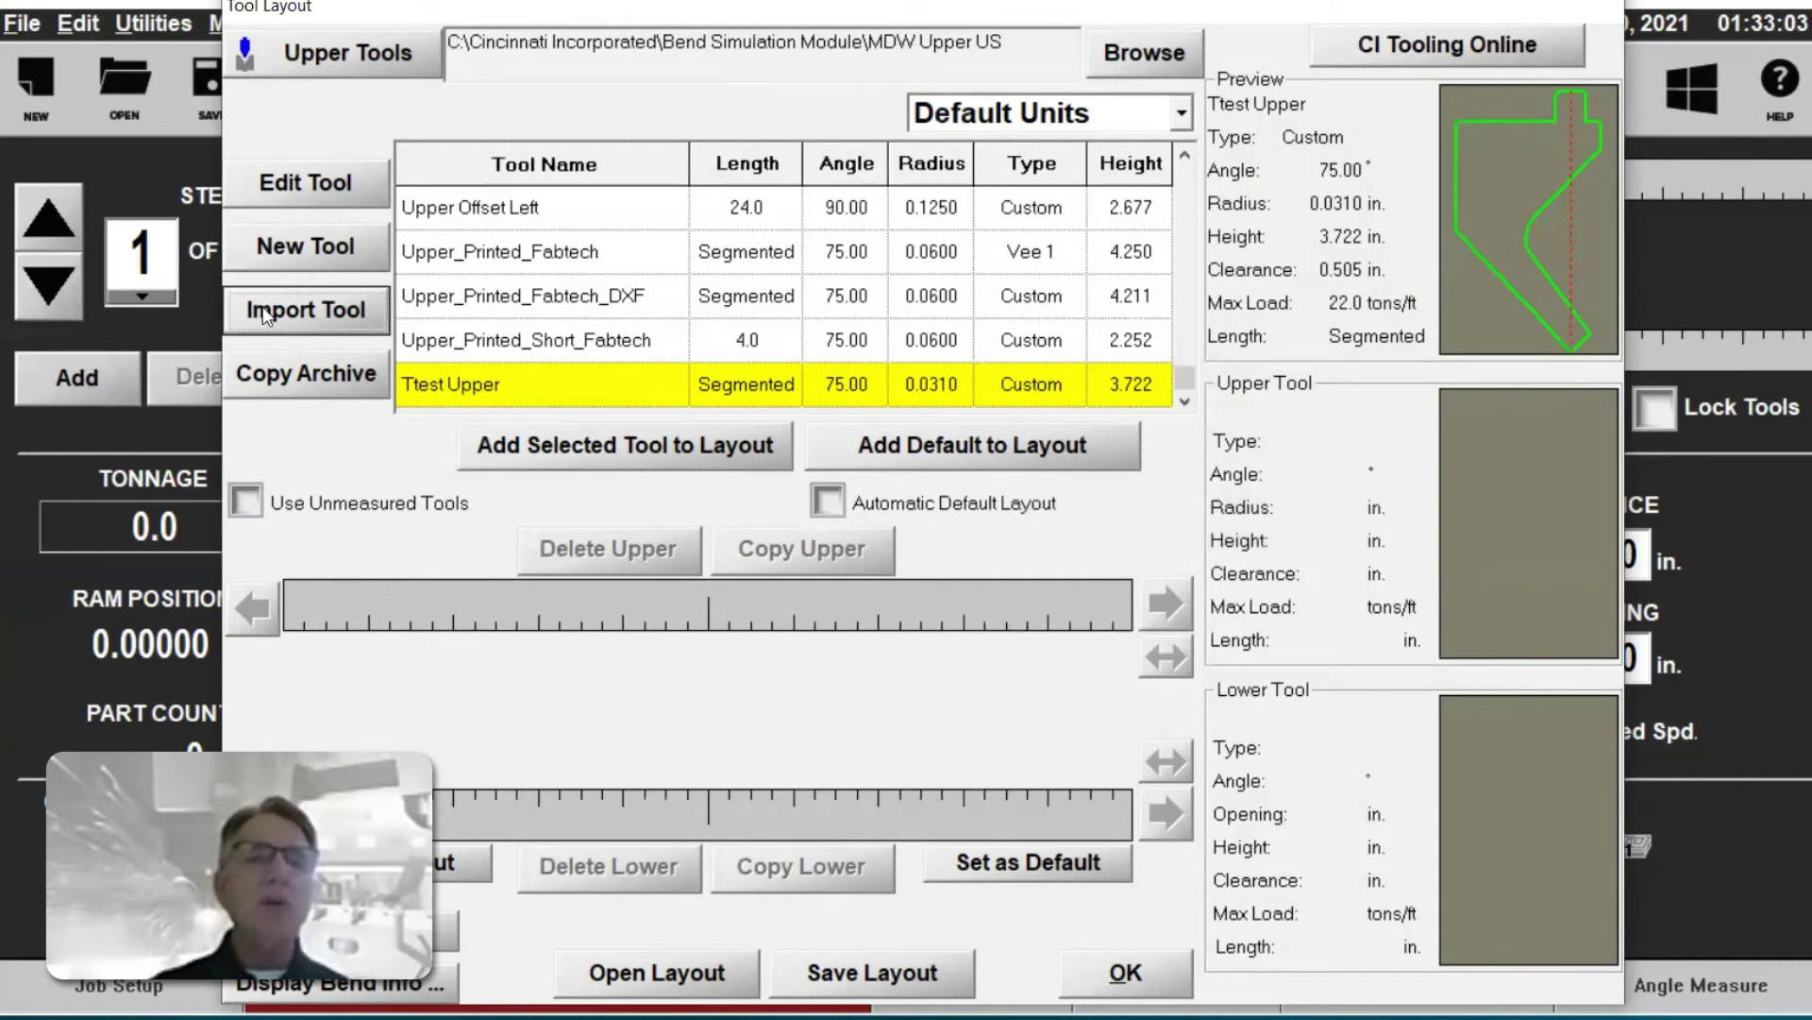
- Start a new upper tool of type Vee 1, compare its outline and dimension views, and leave the dimension view showing
click(298, 251)
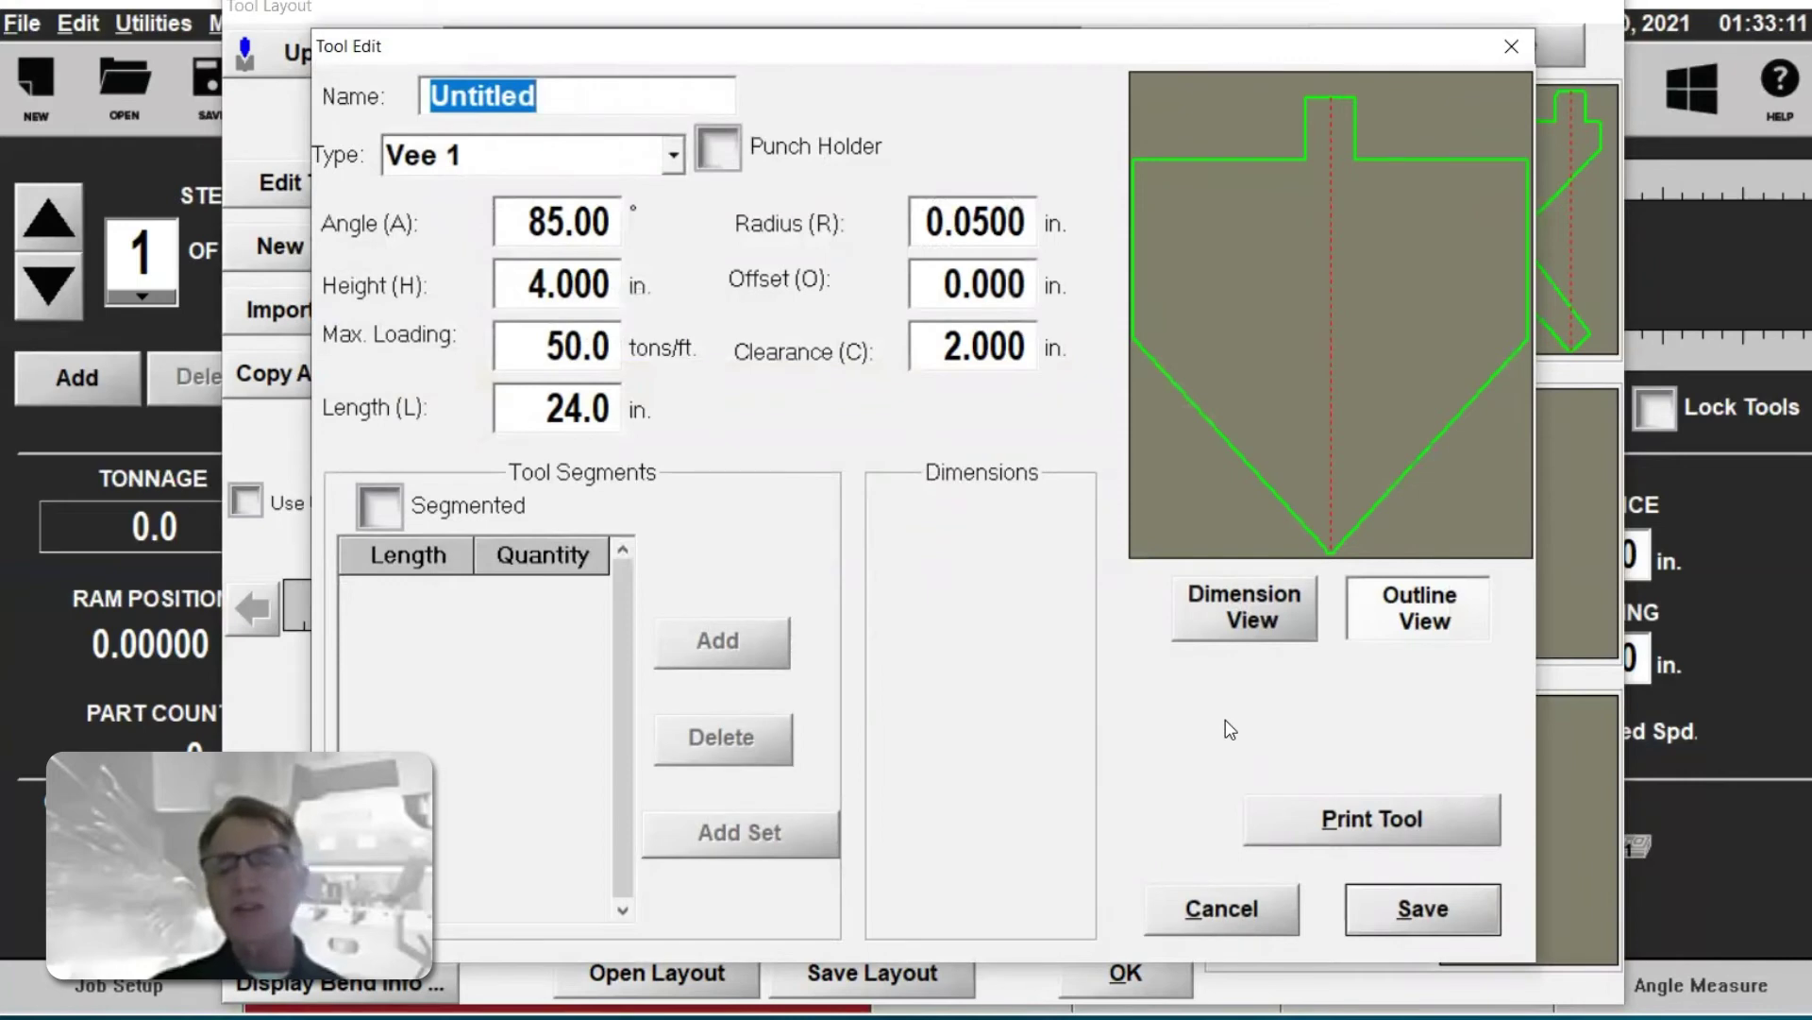
click(1240, 622)
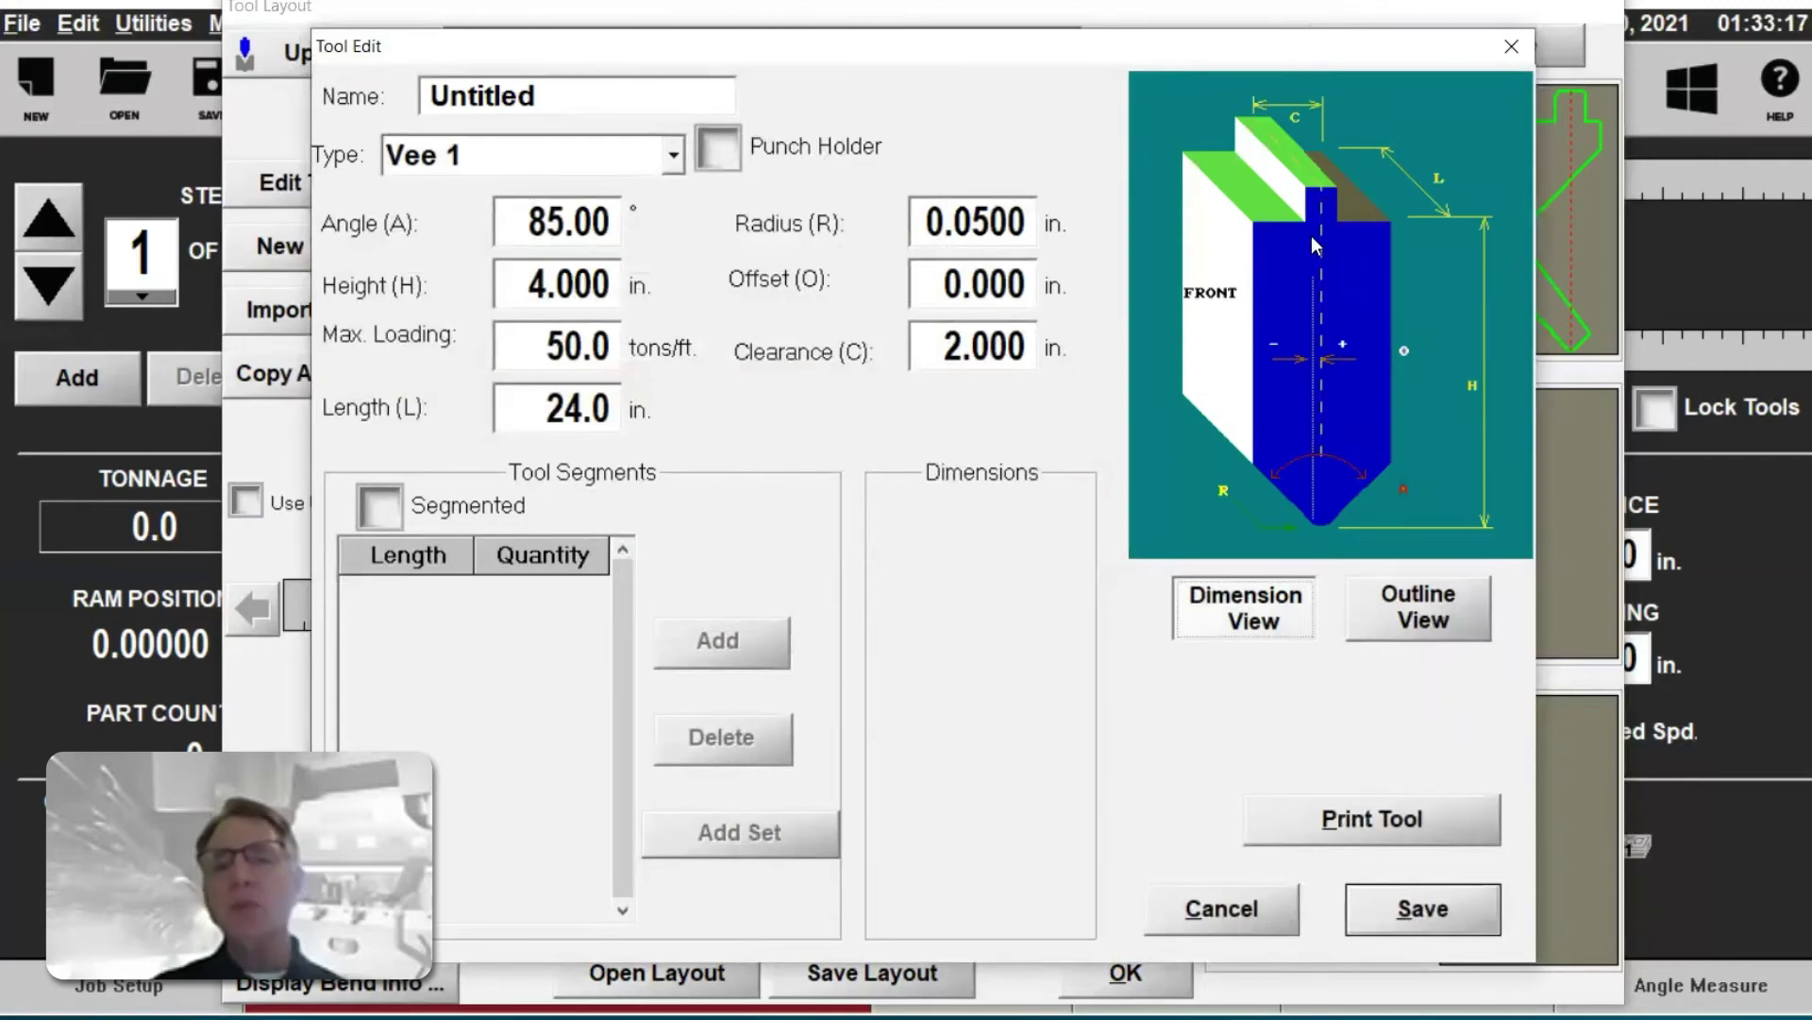
click(1421, 604)
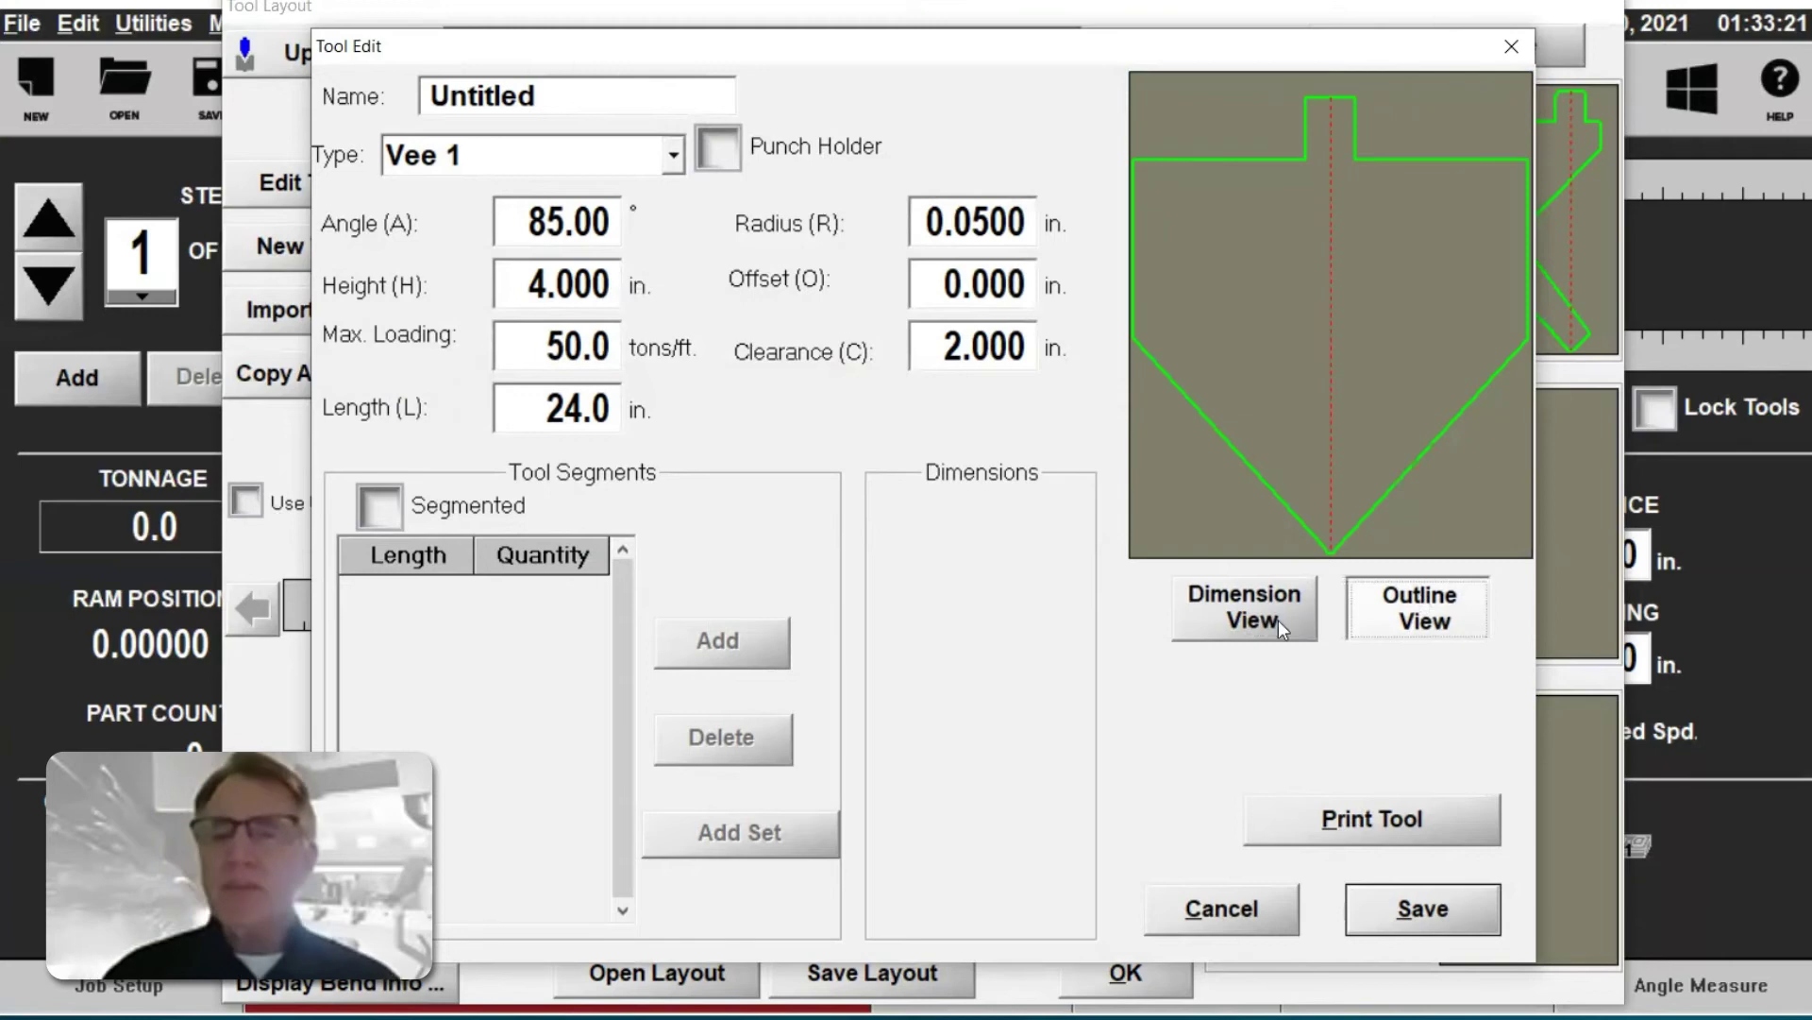
click(1234, 637)
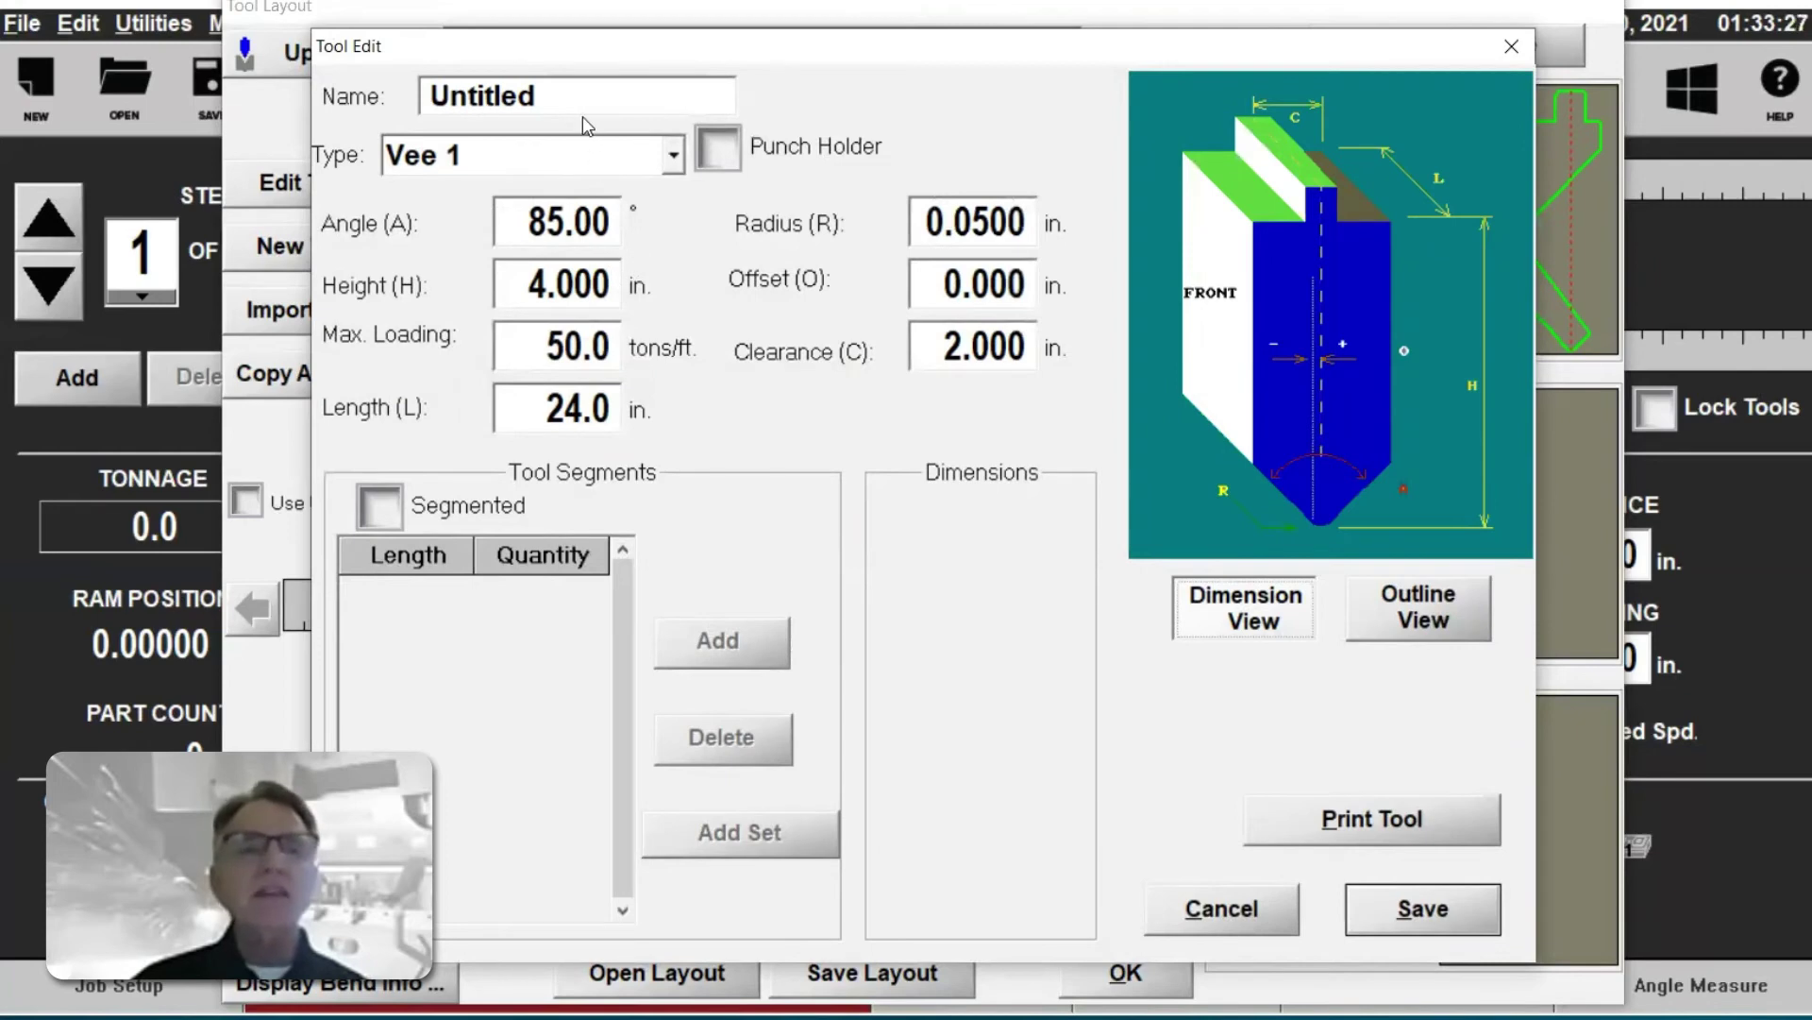
- Name the new upper tool Test Upper 2 and keep its type as Vee 1
click(563, 96)
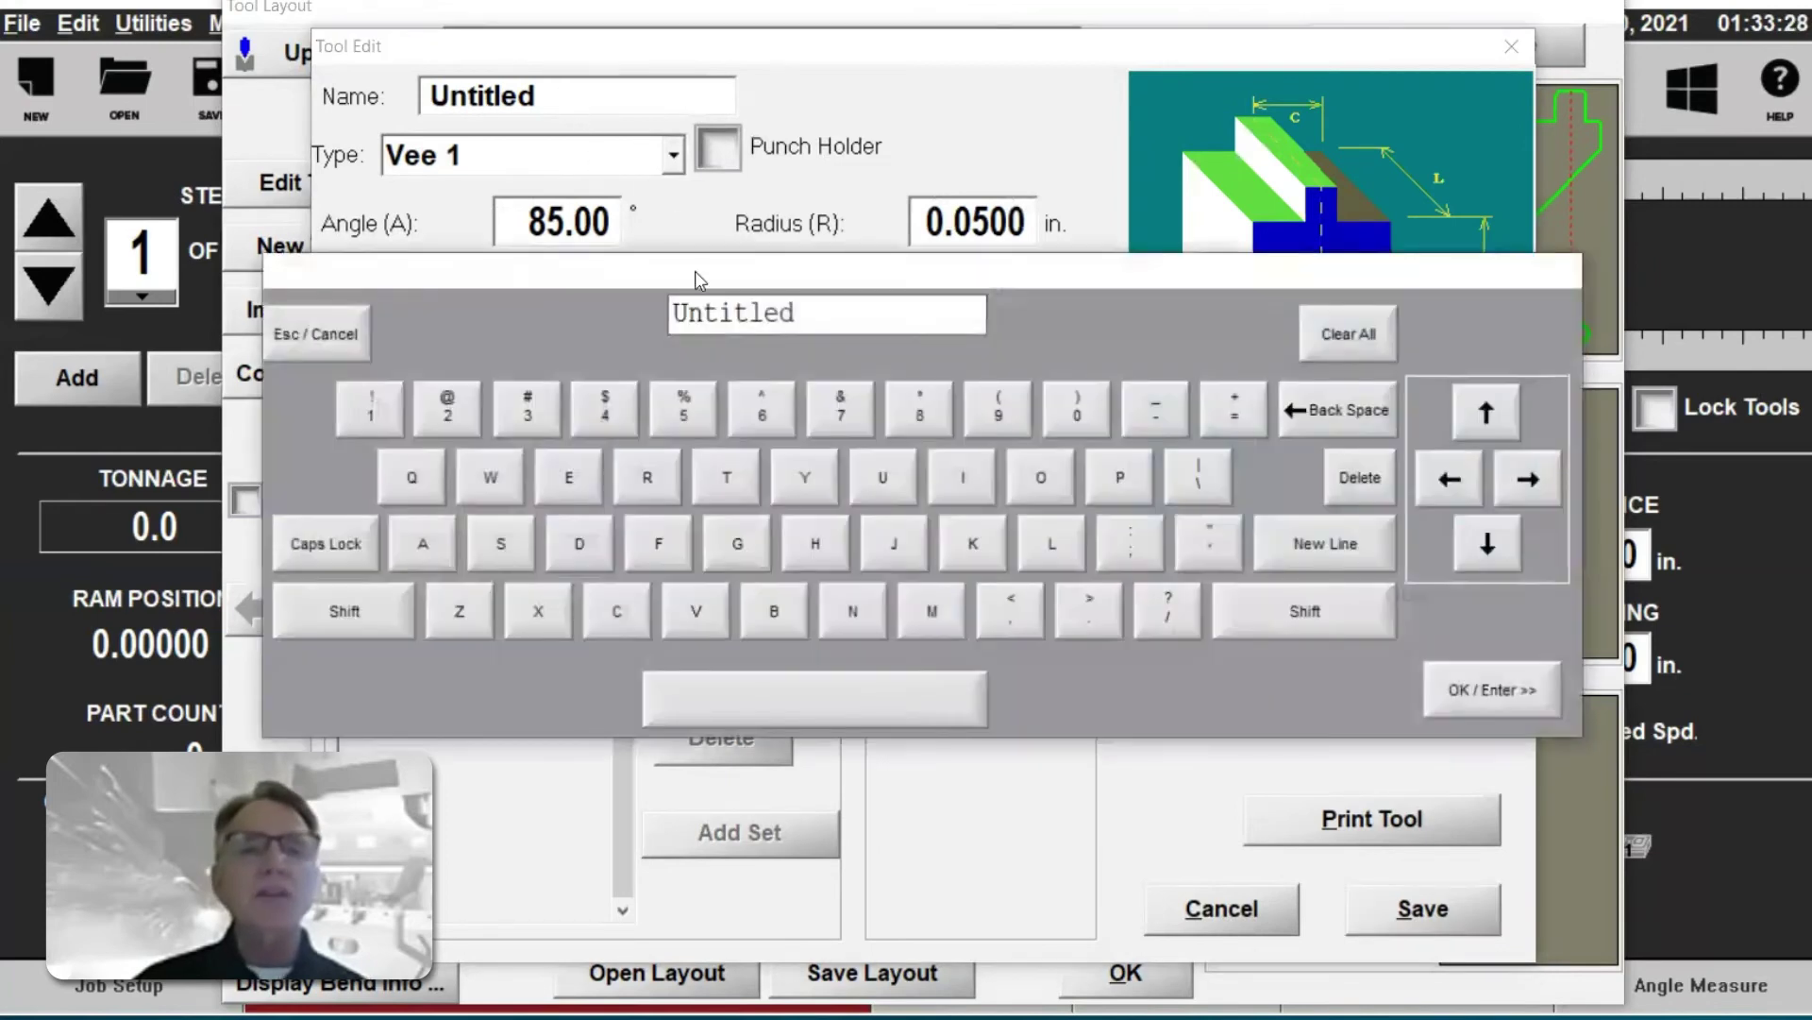
double_click(819, 313)
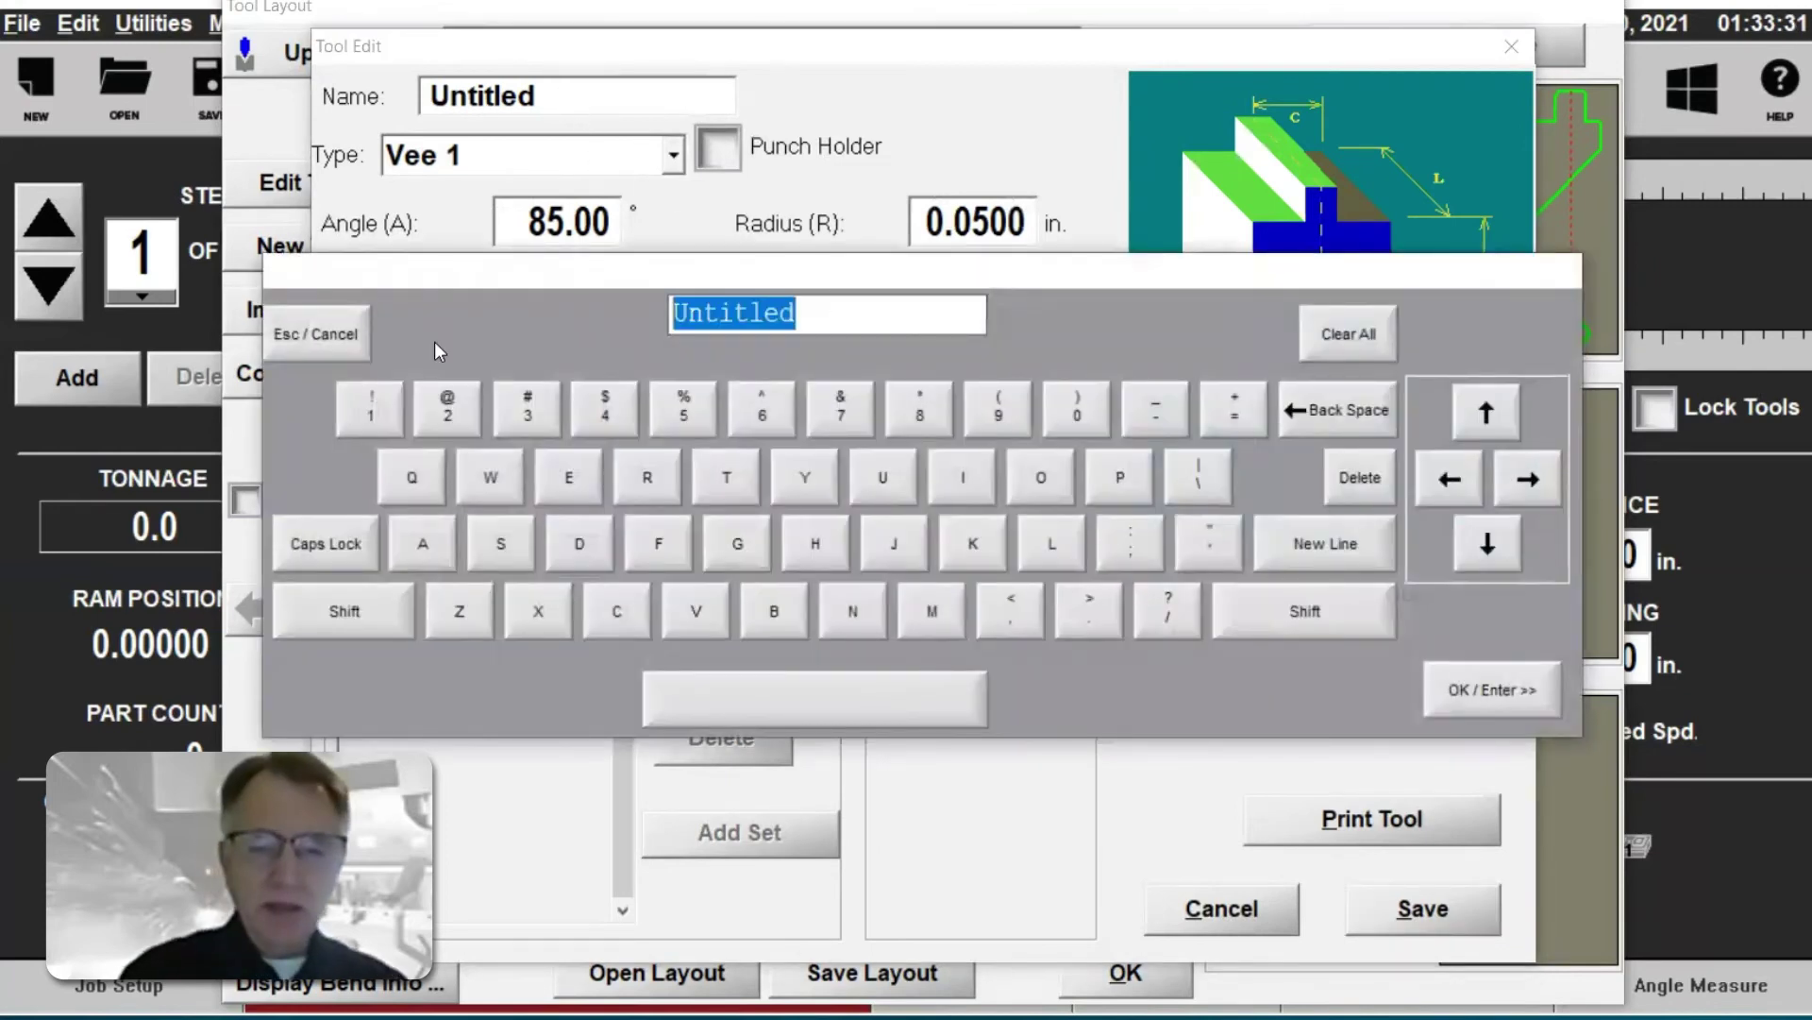
text(Test )
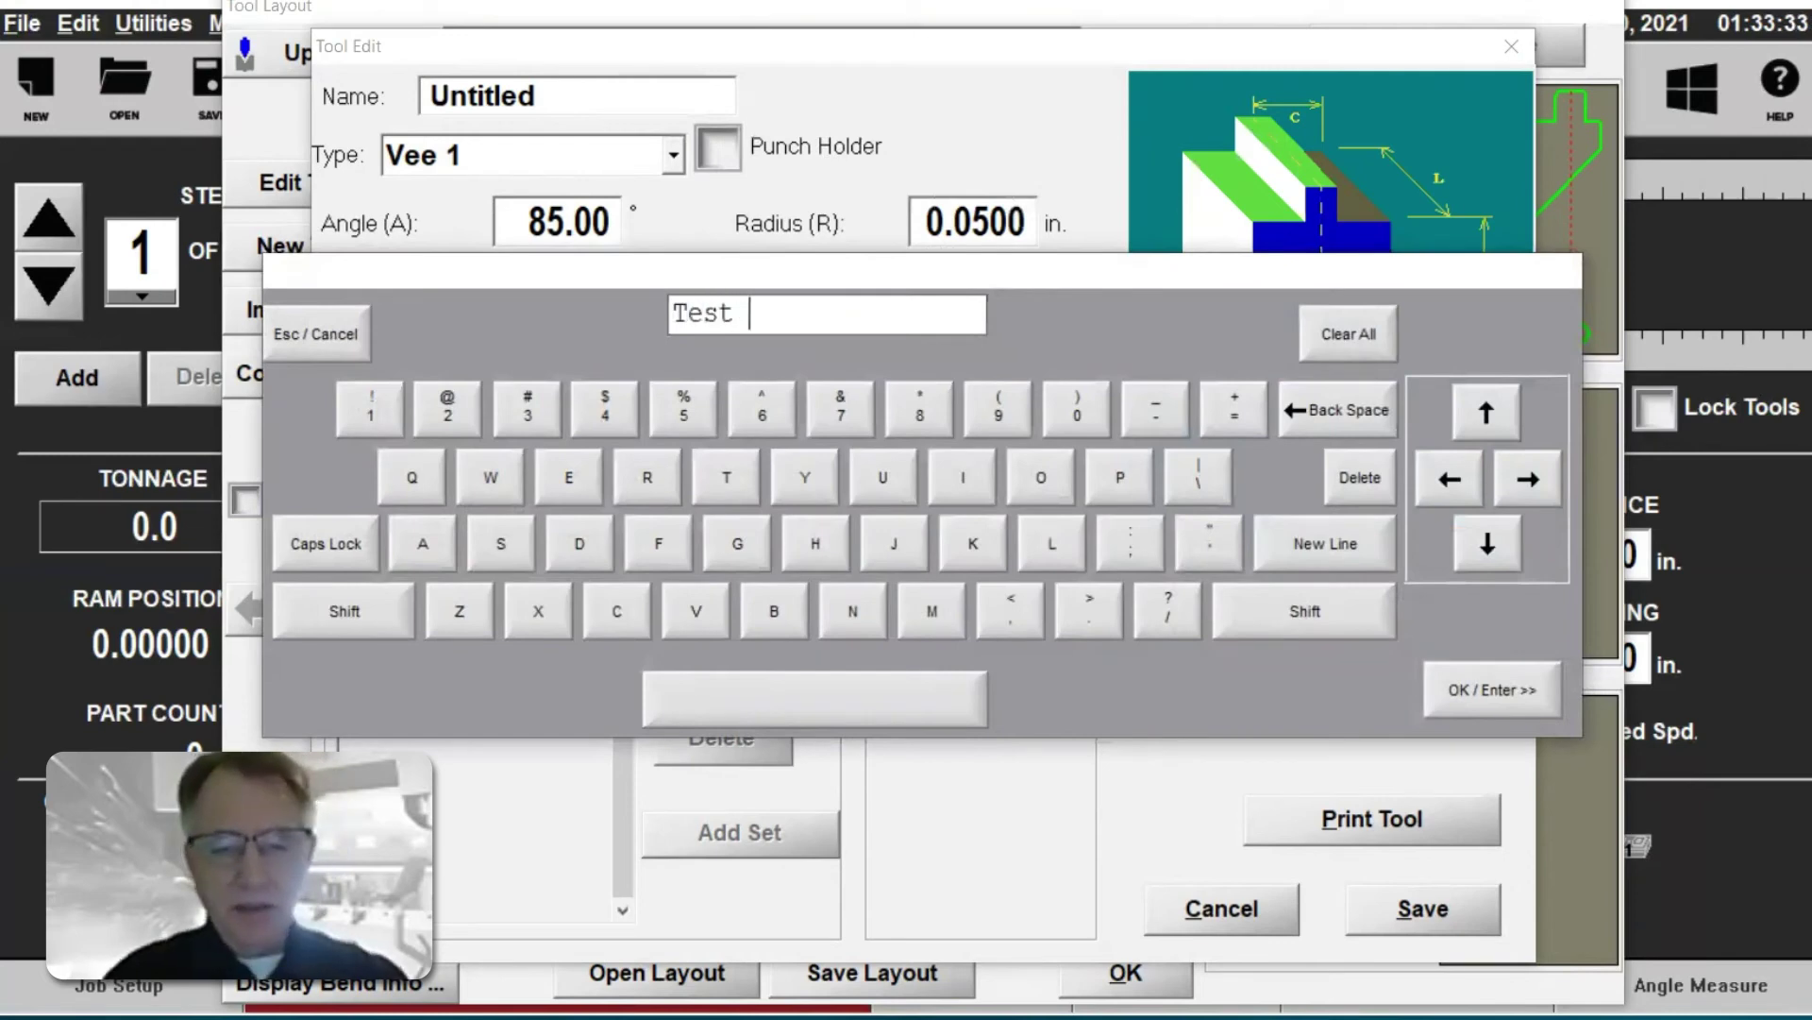
text(Upper 2)
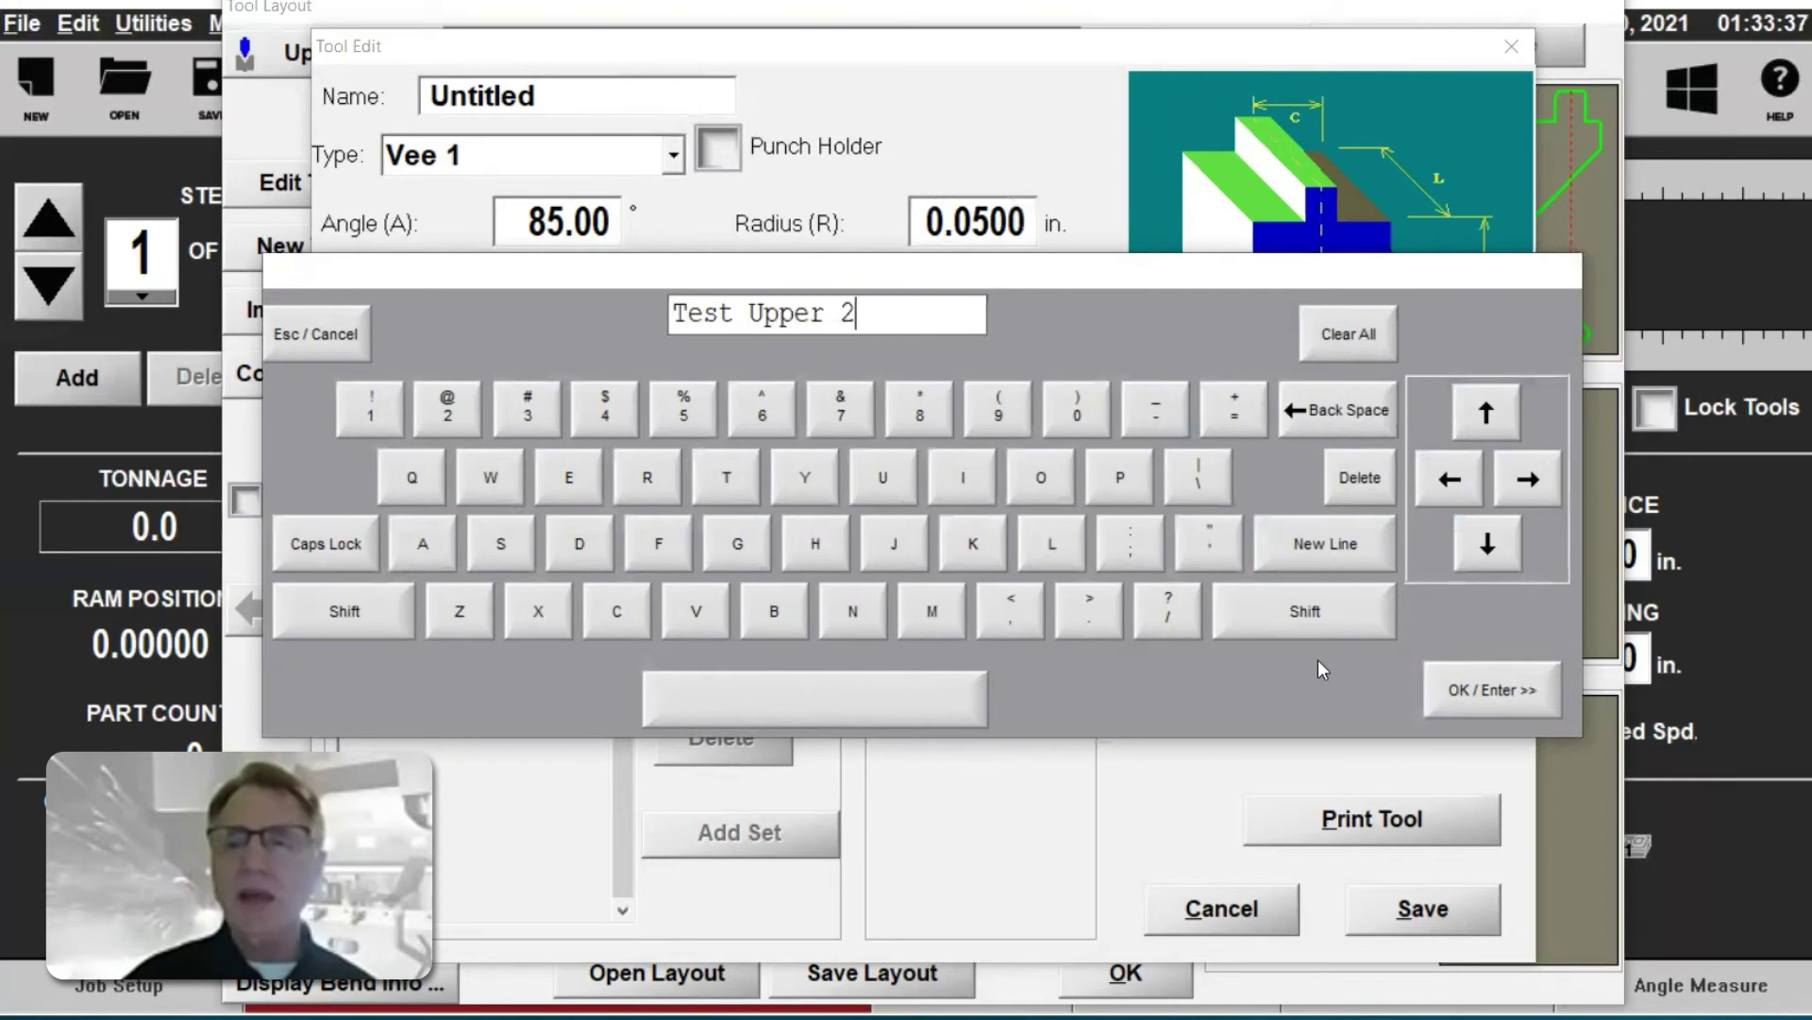
click(1492, 689)
click(672, 157)
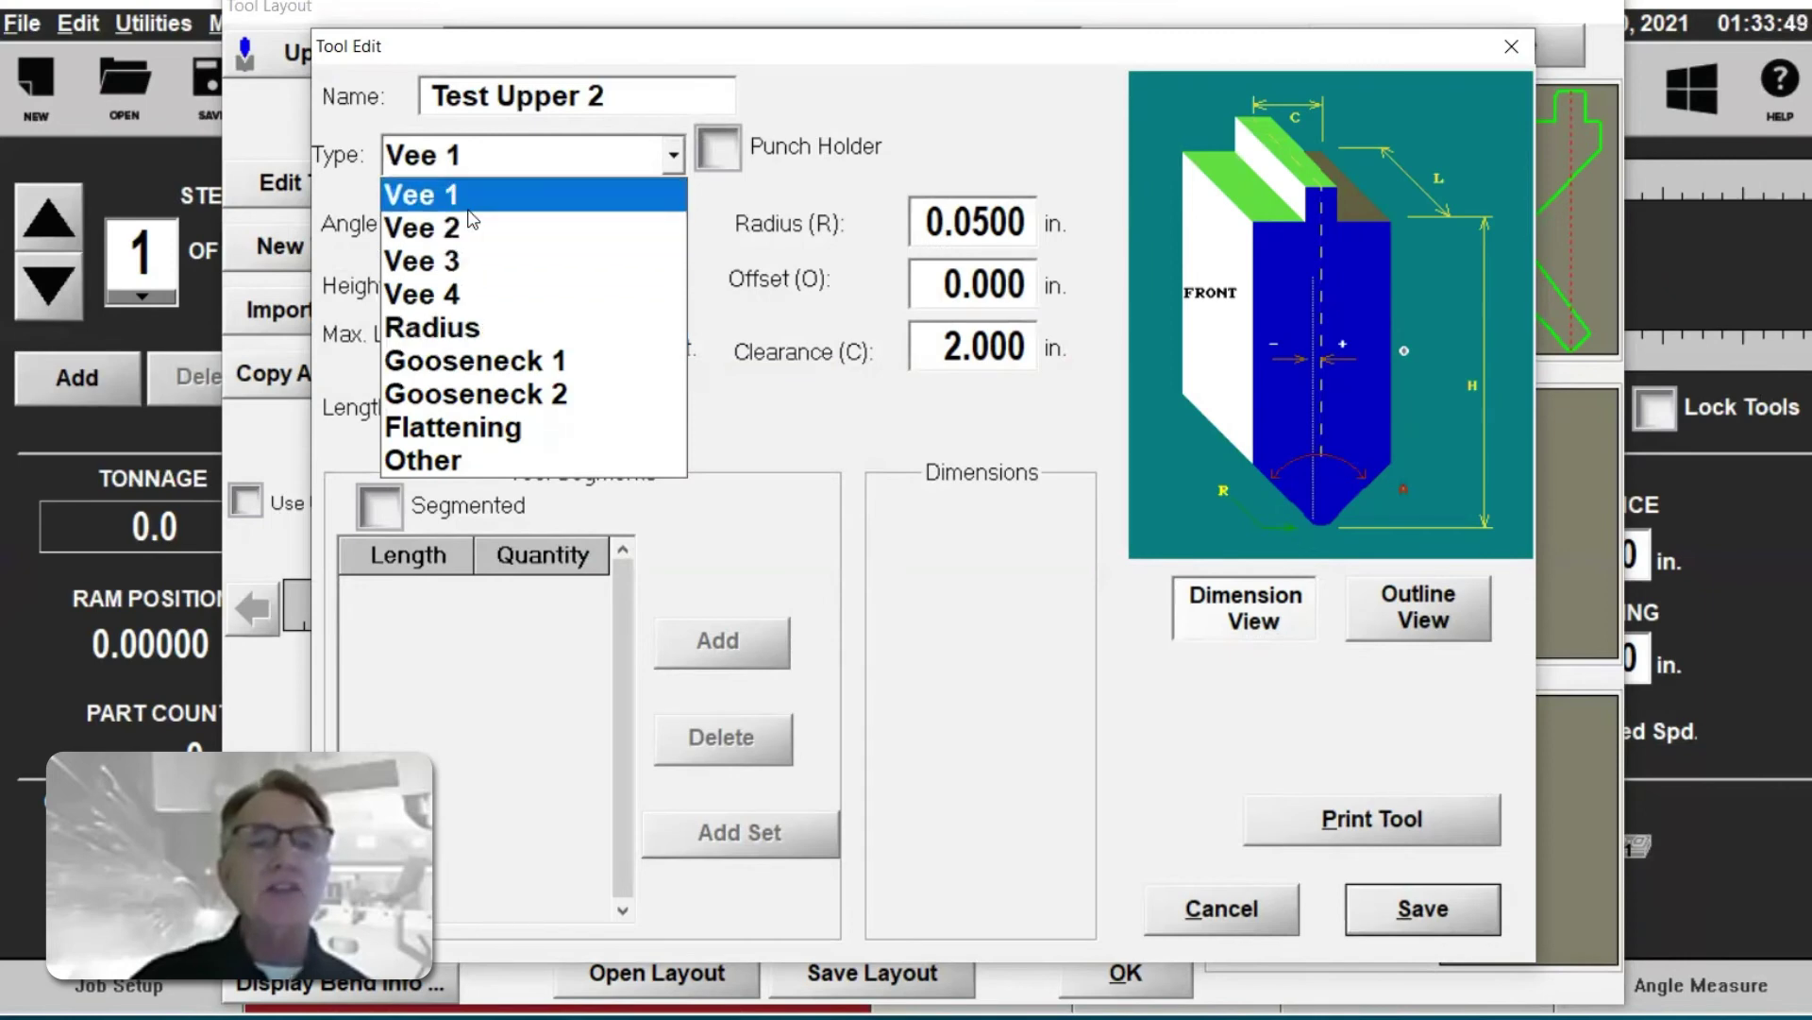
click(444, 195)
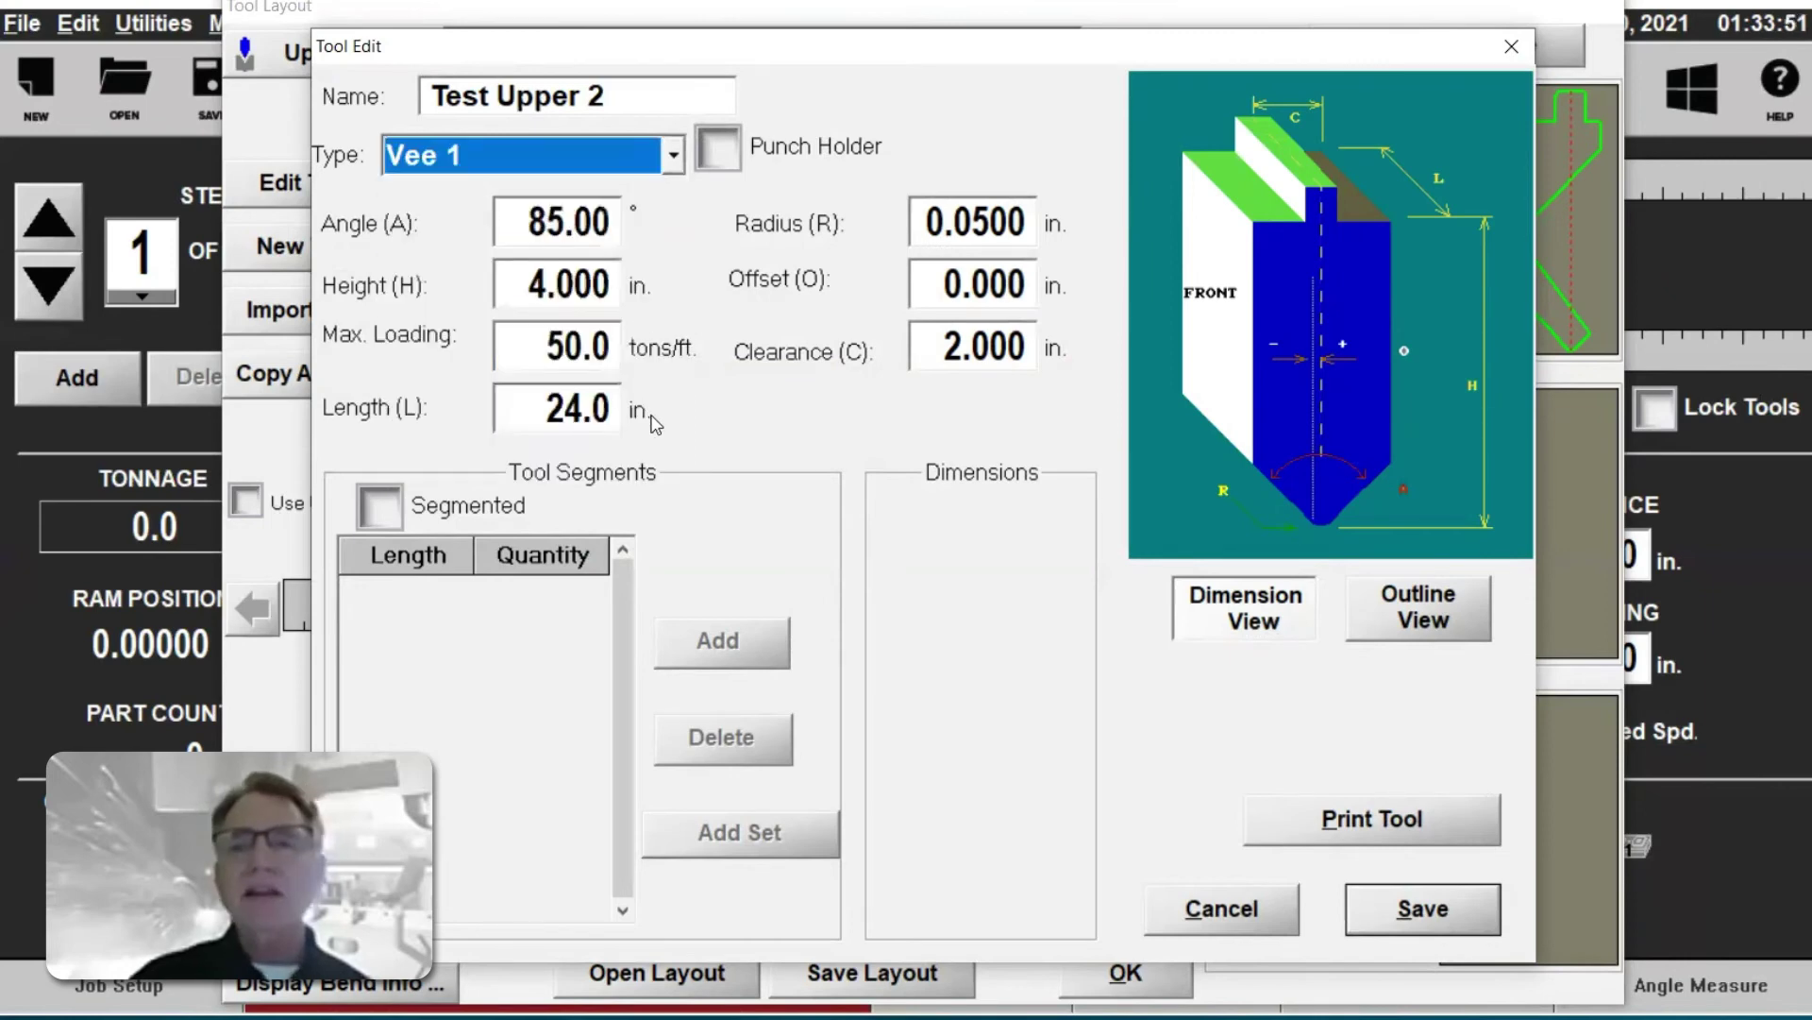
- Set the Test Upper 2 tool's angle to 75° and its height to 6 in
click(595, 238)
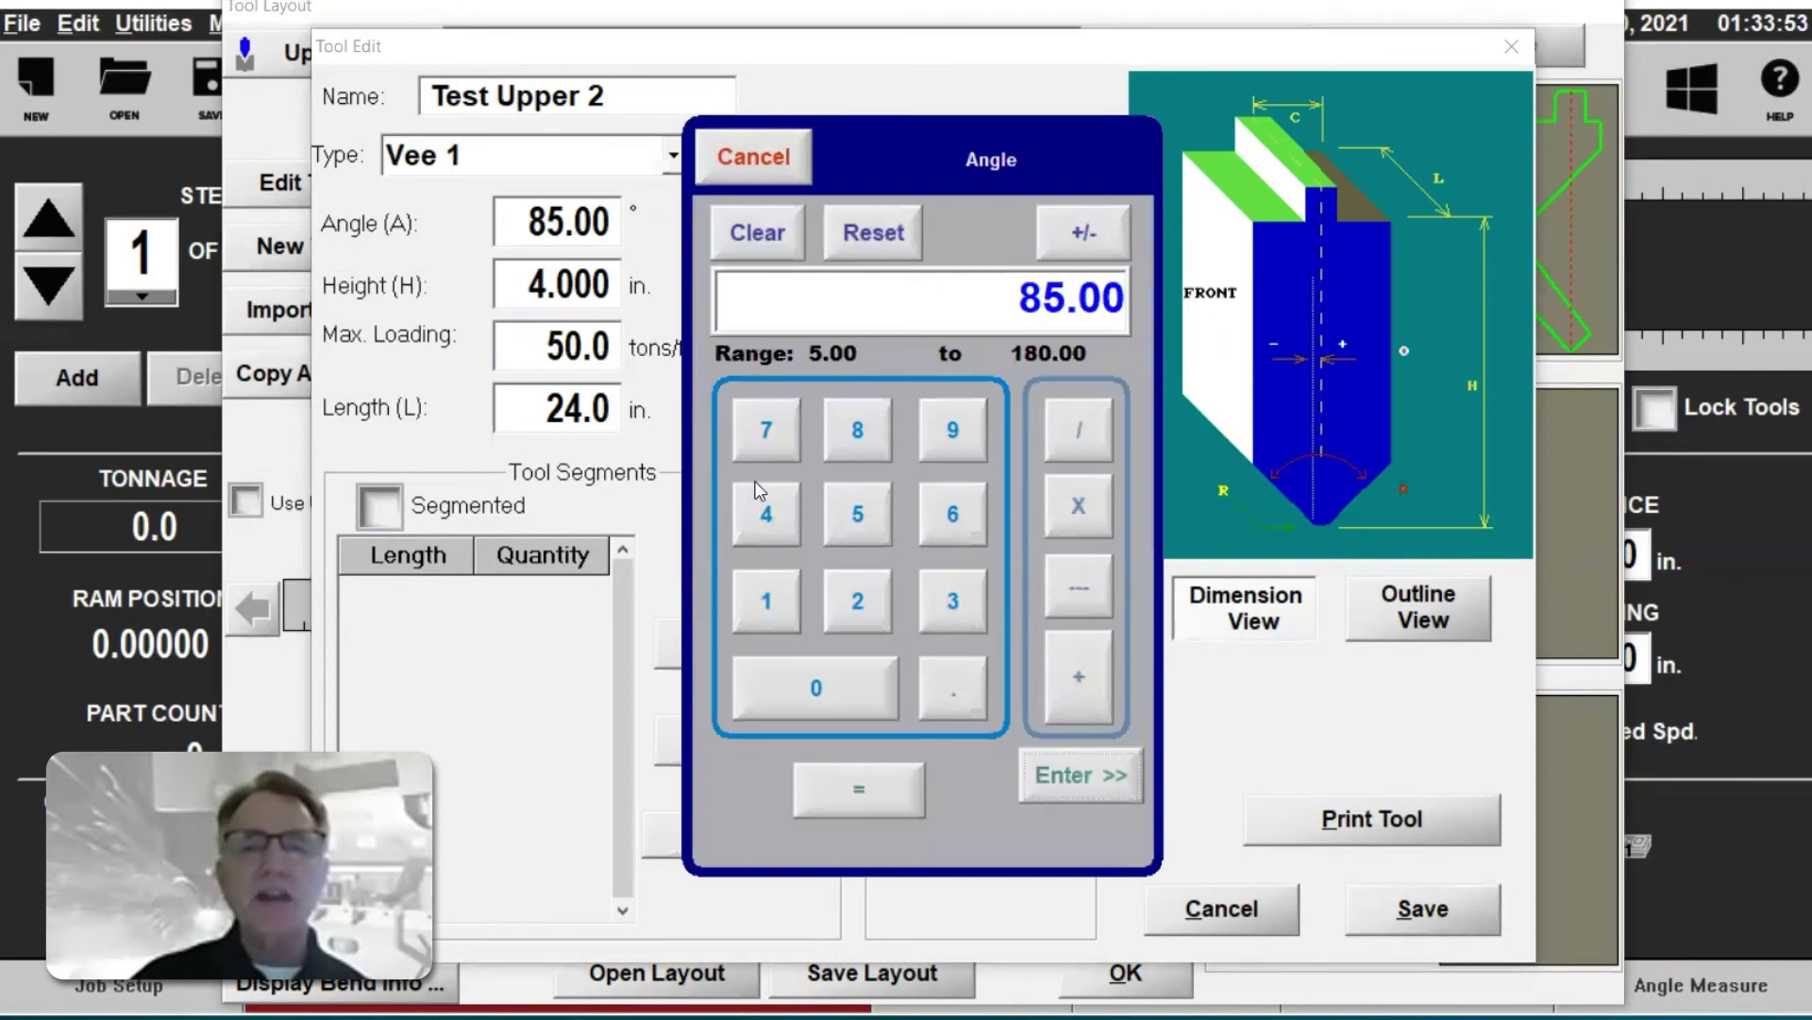
click(849, 505)
click(1078, 780)
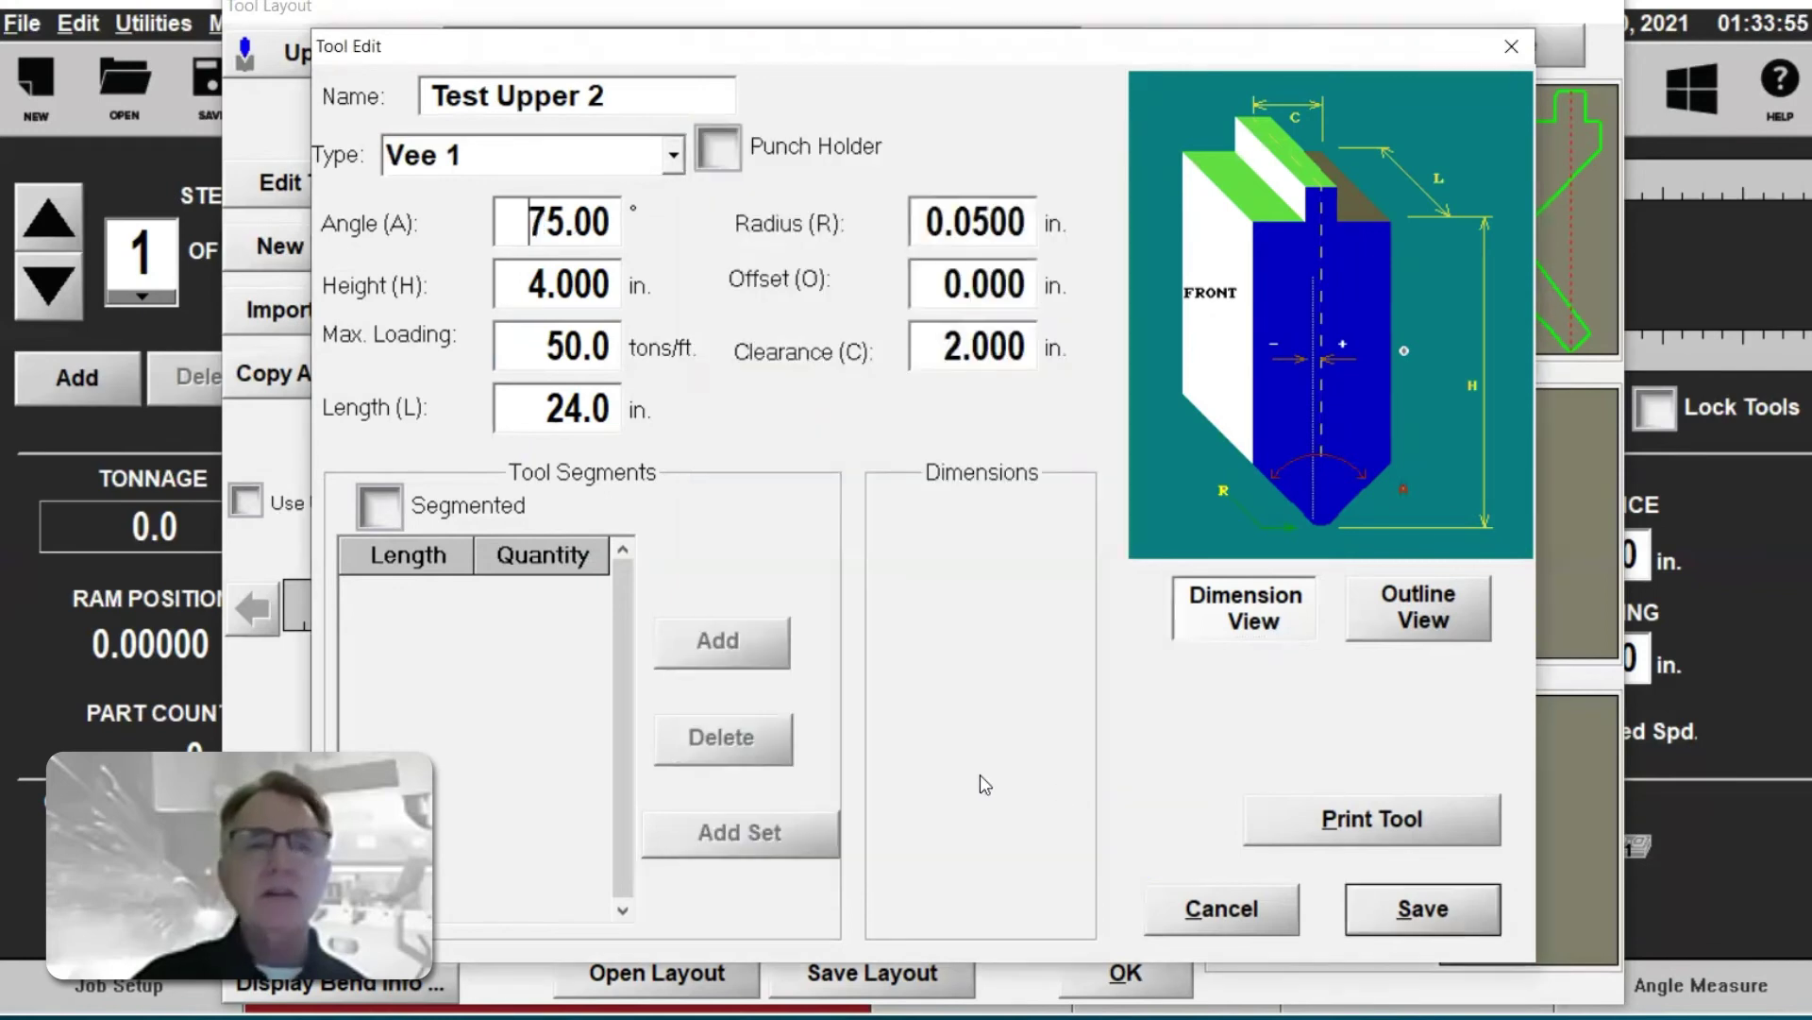
click(585, 300)
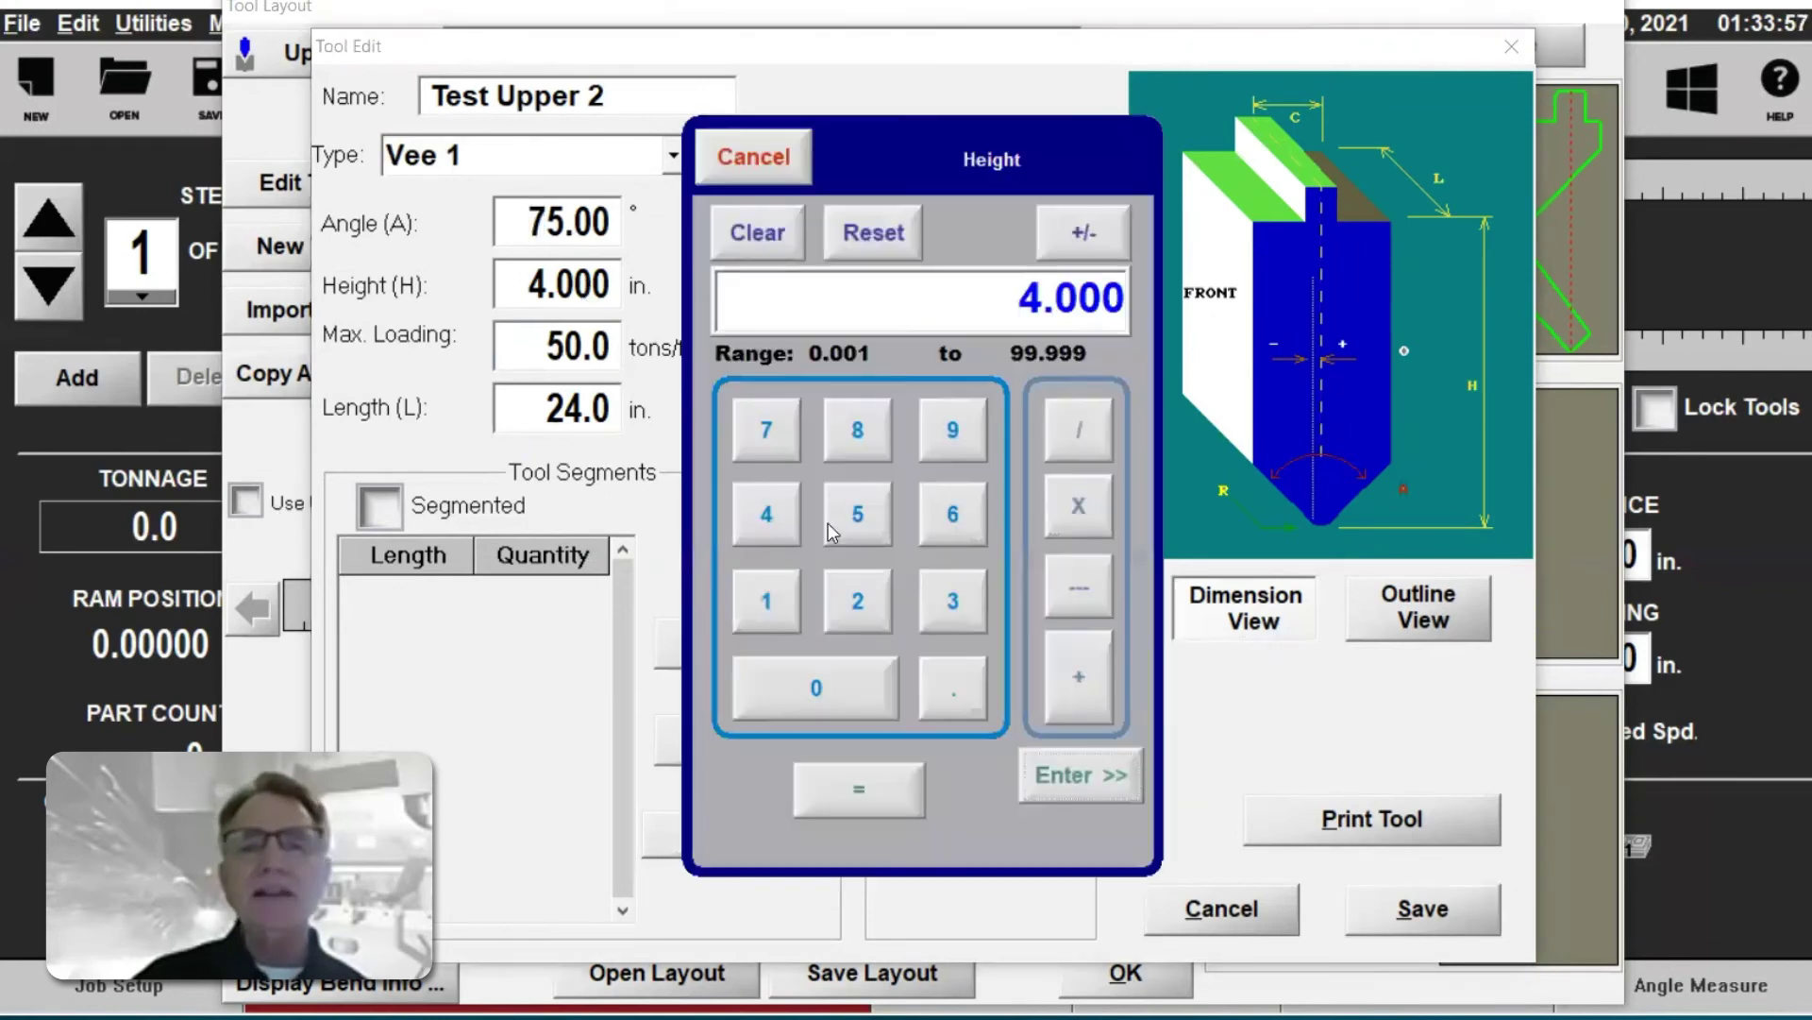
click(937, 512)
click(1075, 774)
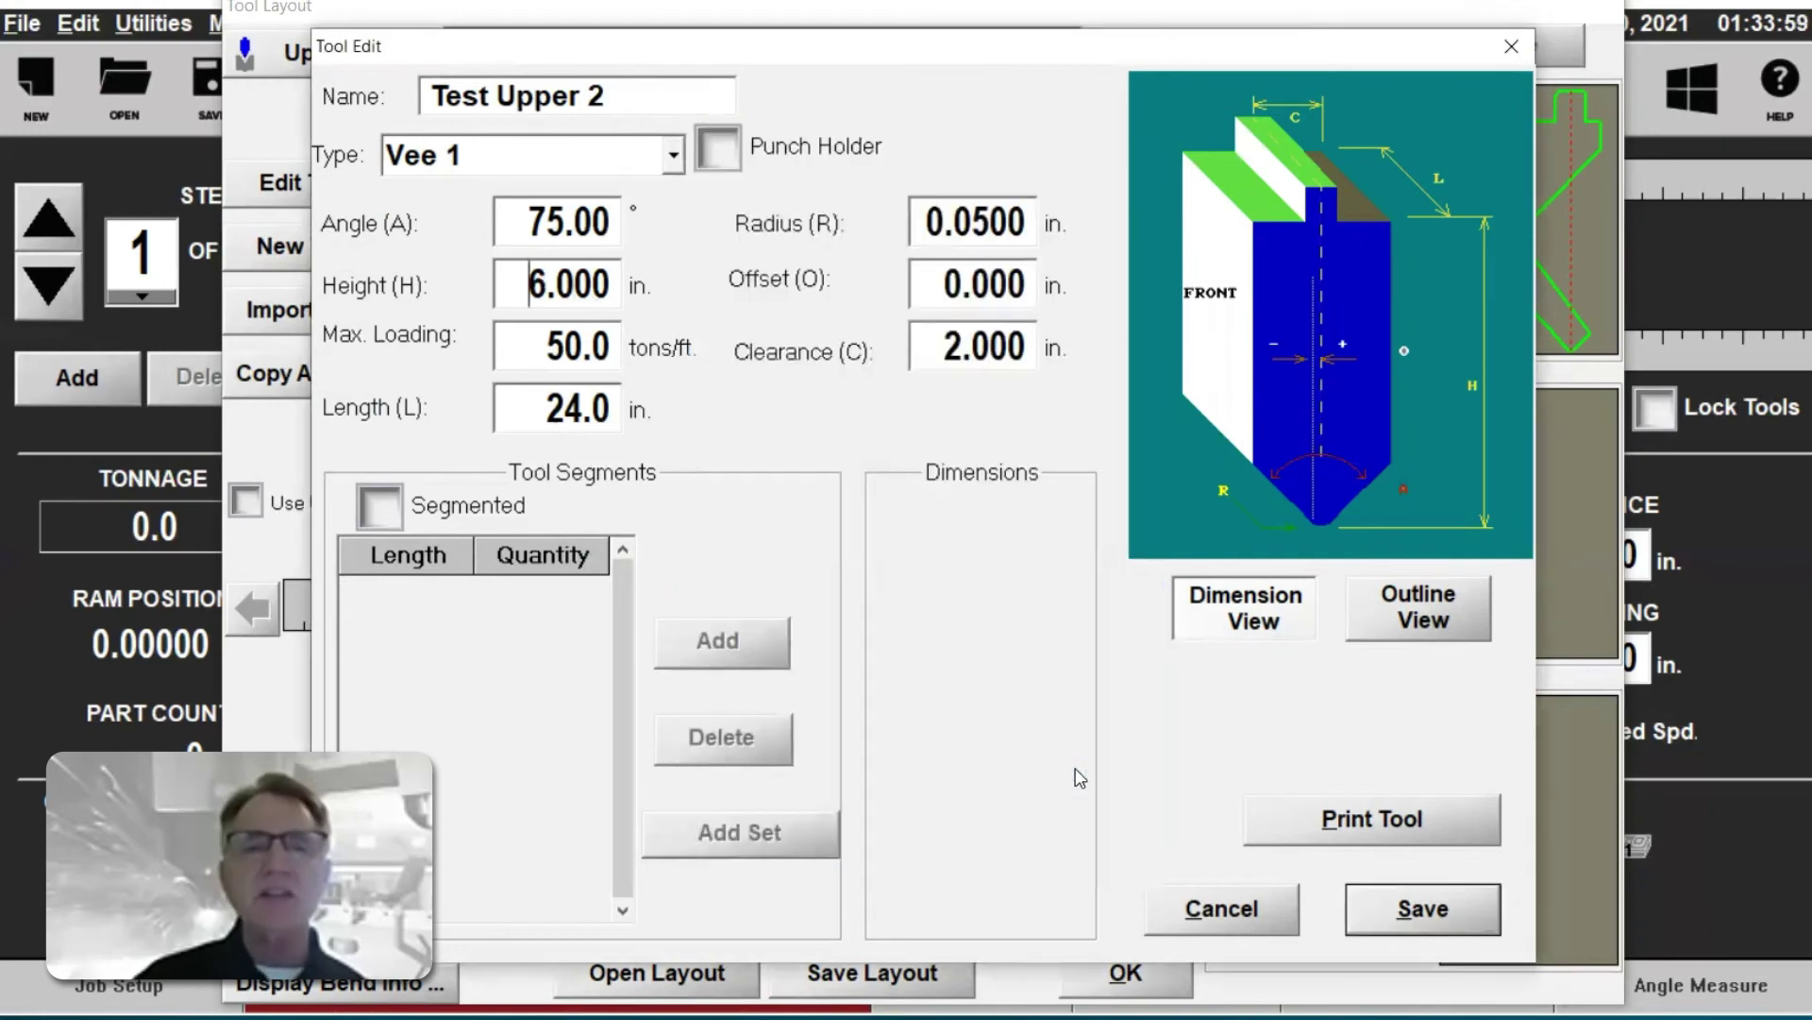
- Set the Test Upper 2 tool's maximum loading to 30 tons/ft and its length to 72 in
key(Tab)
click(954, 609)
click(819, 687)
click(1071, 783)
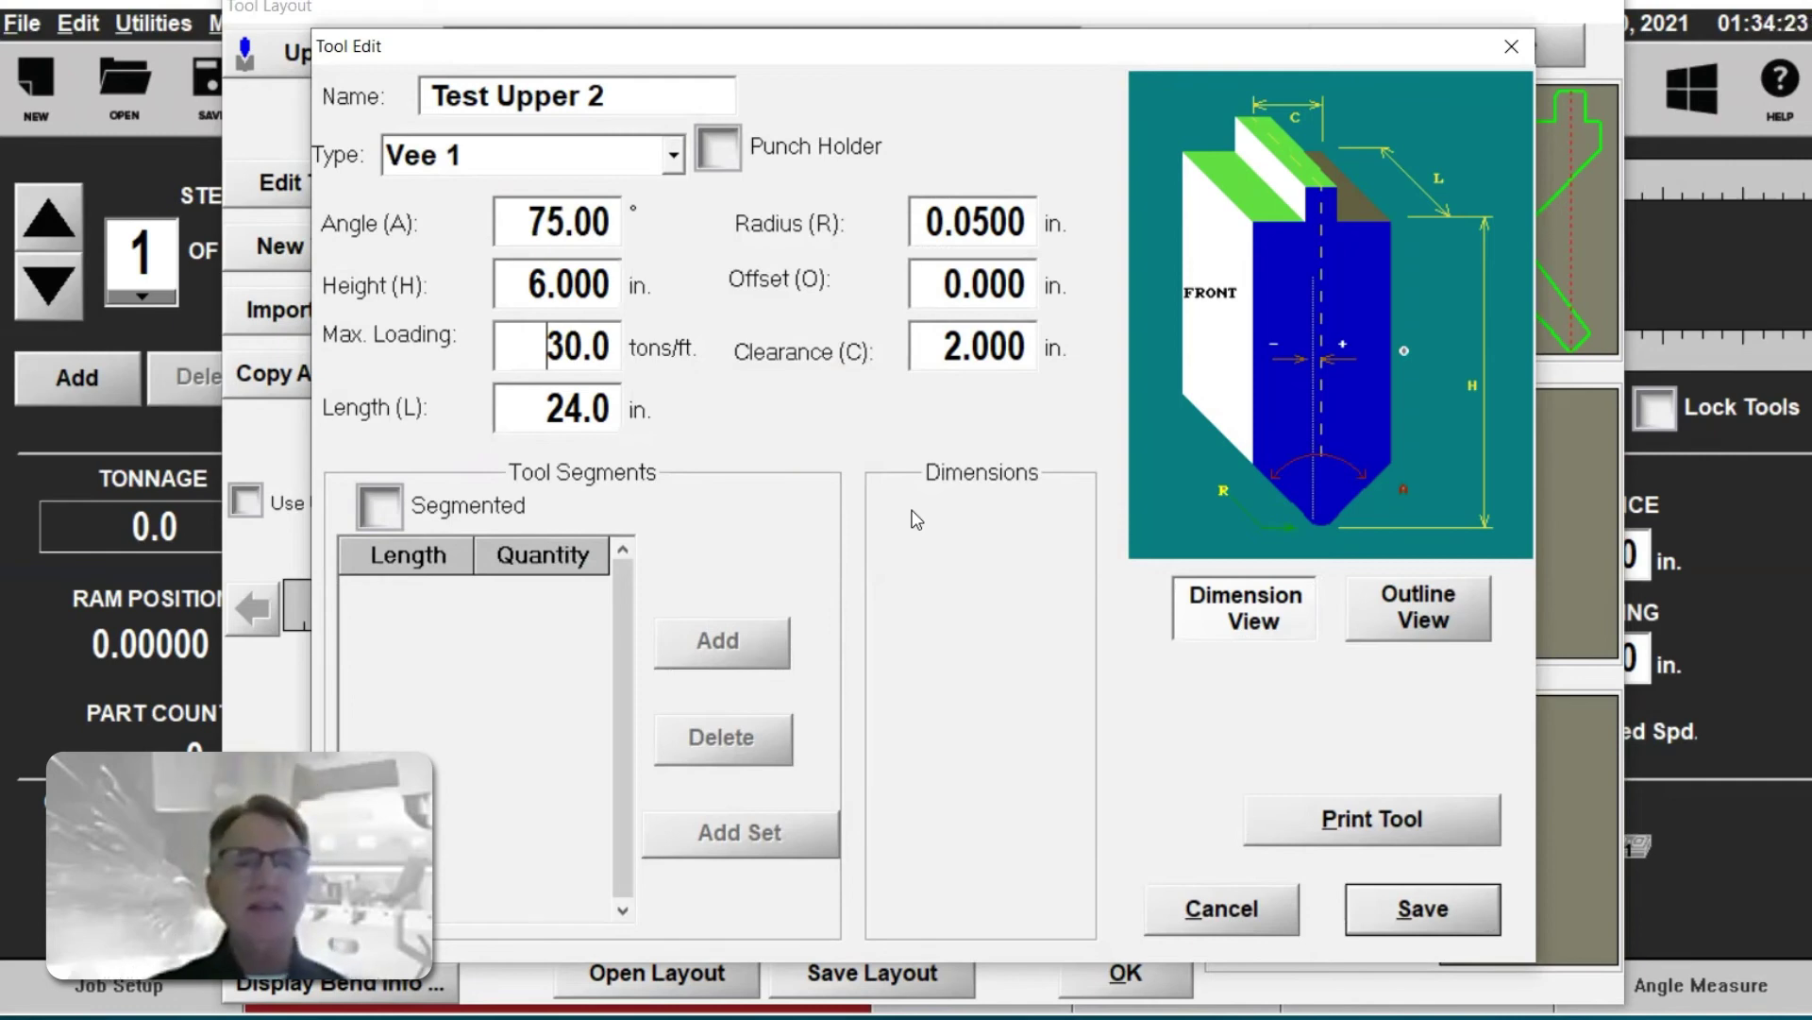
click(571, 425)
click(769, 436)
click(857, 602)
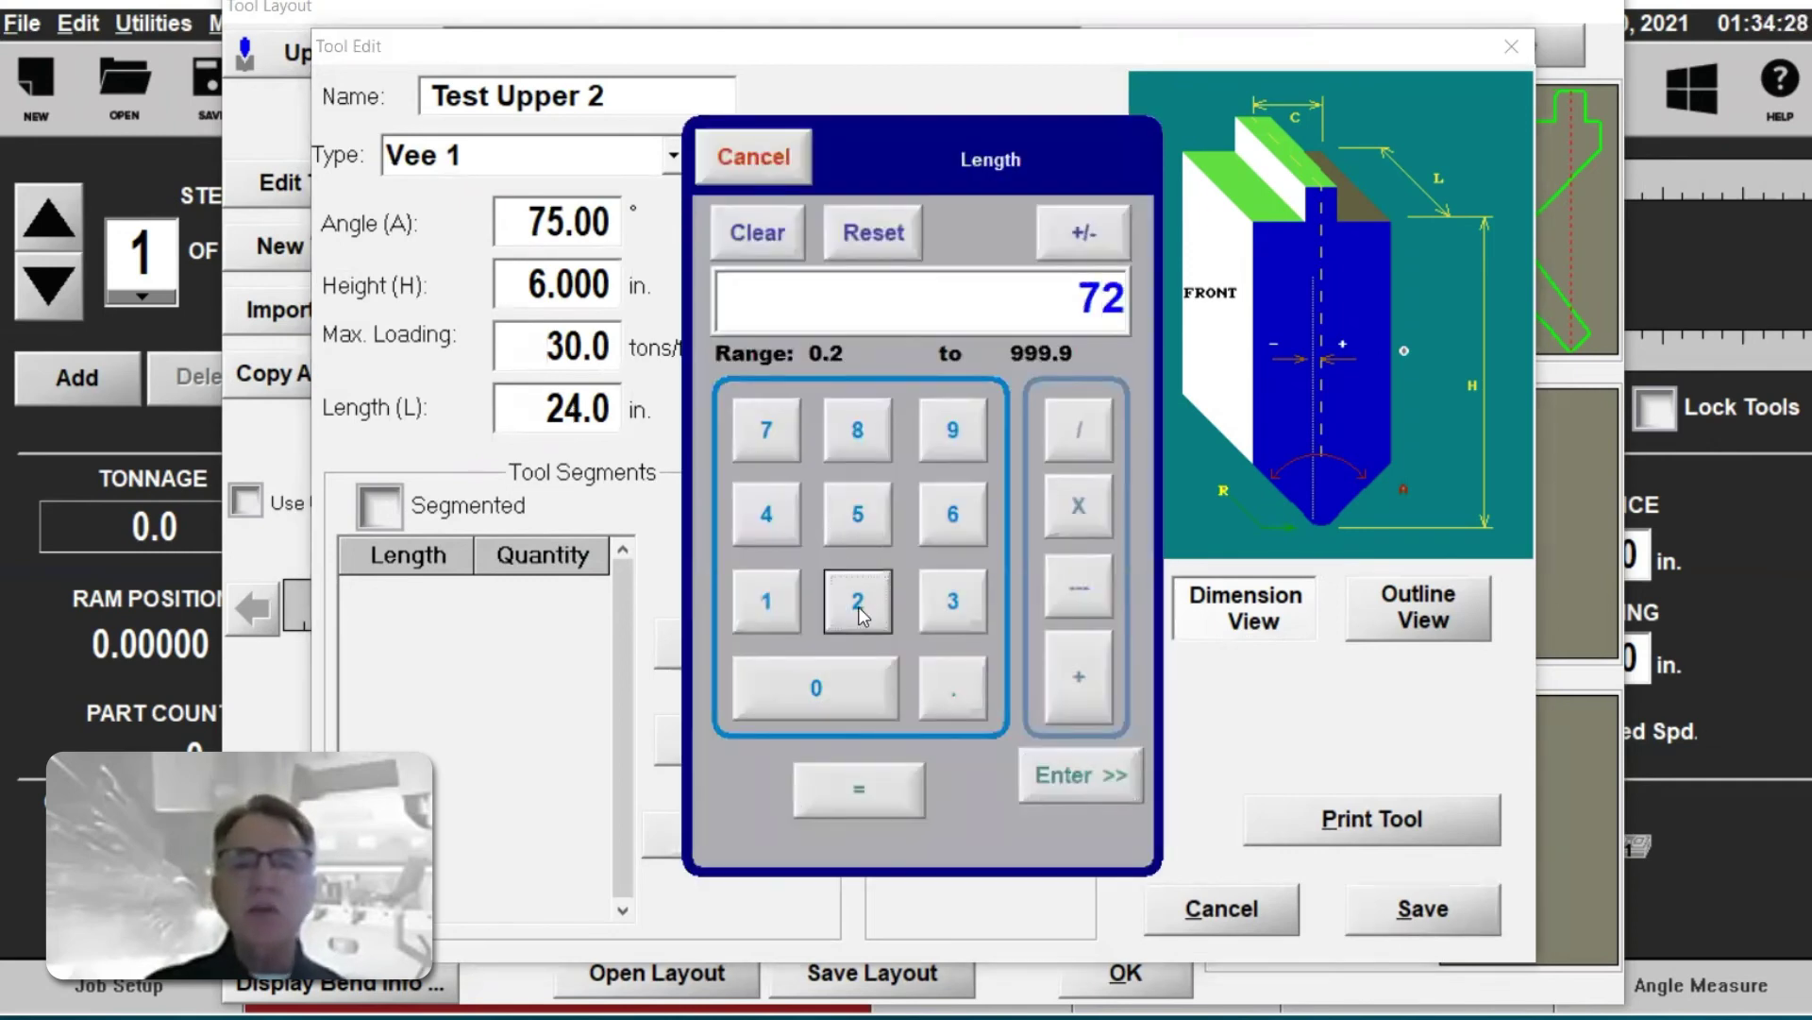
click(1075, 791)
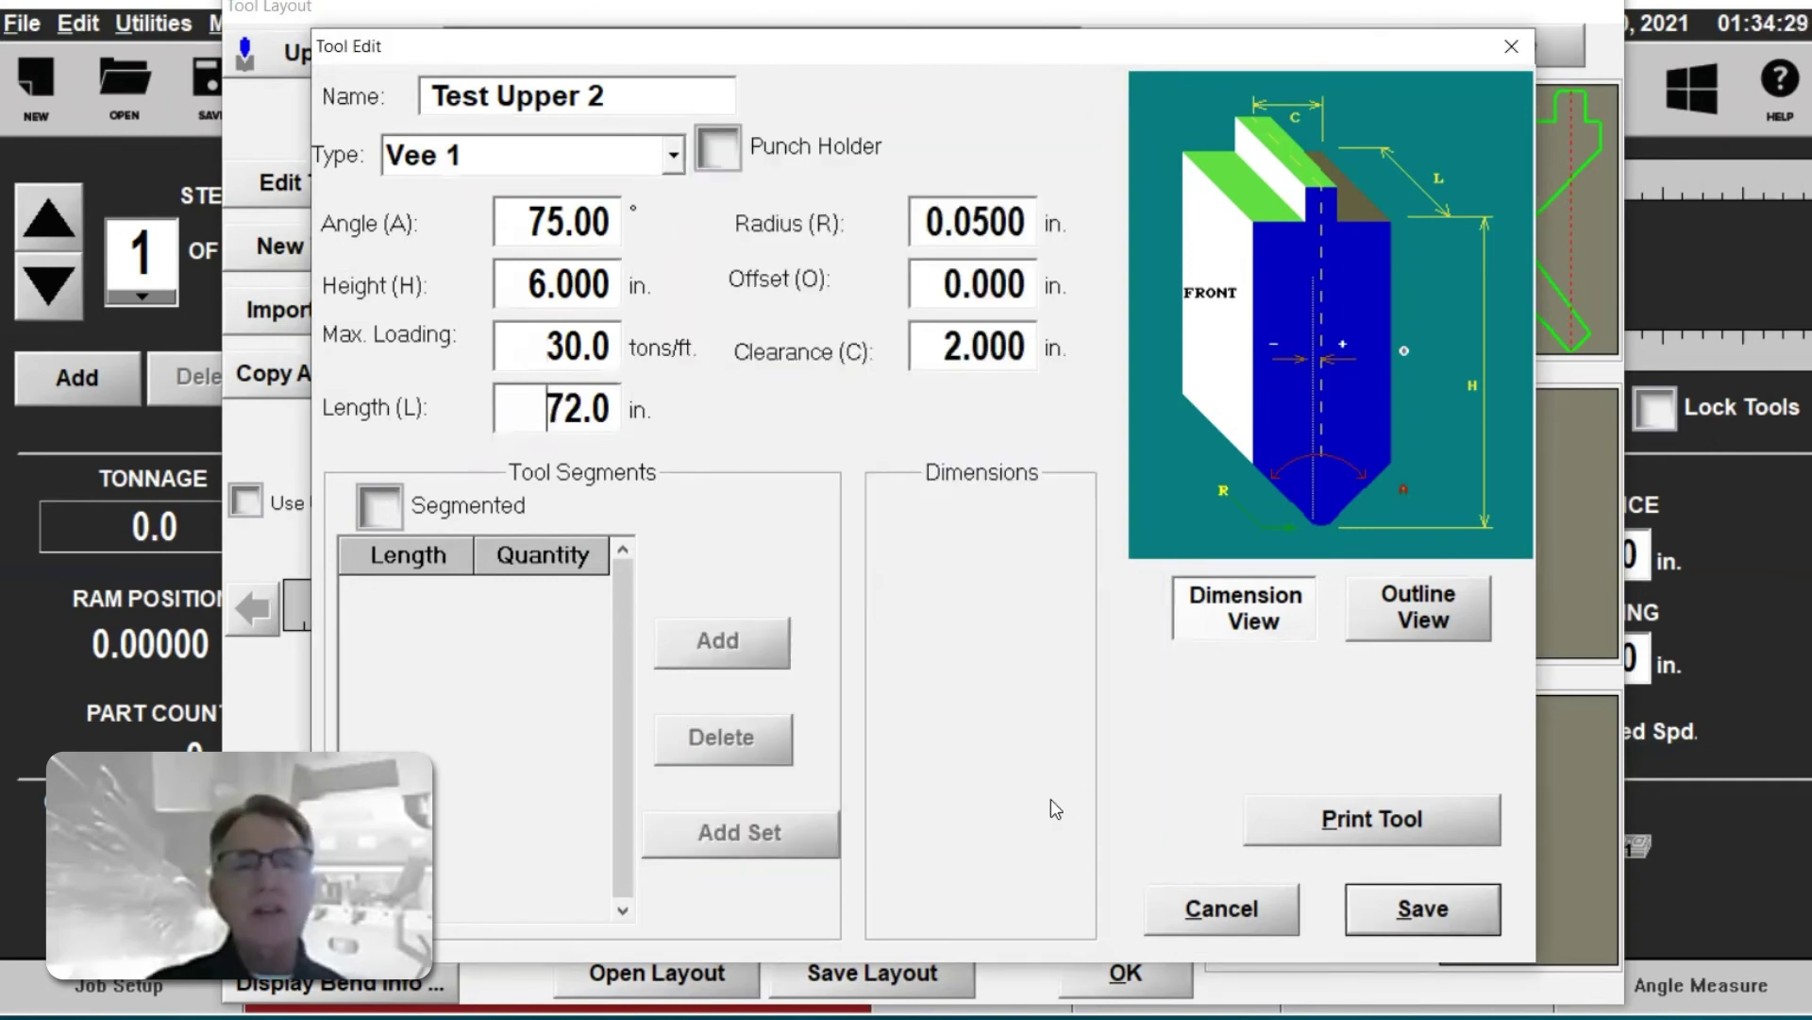
- Set the Test Upper 2 tool's tip radius to 0.062 in
click(977, 234)
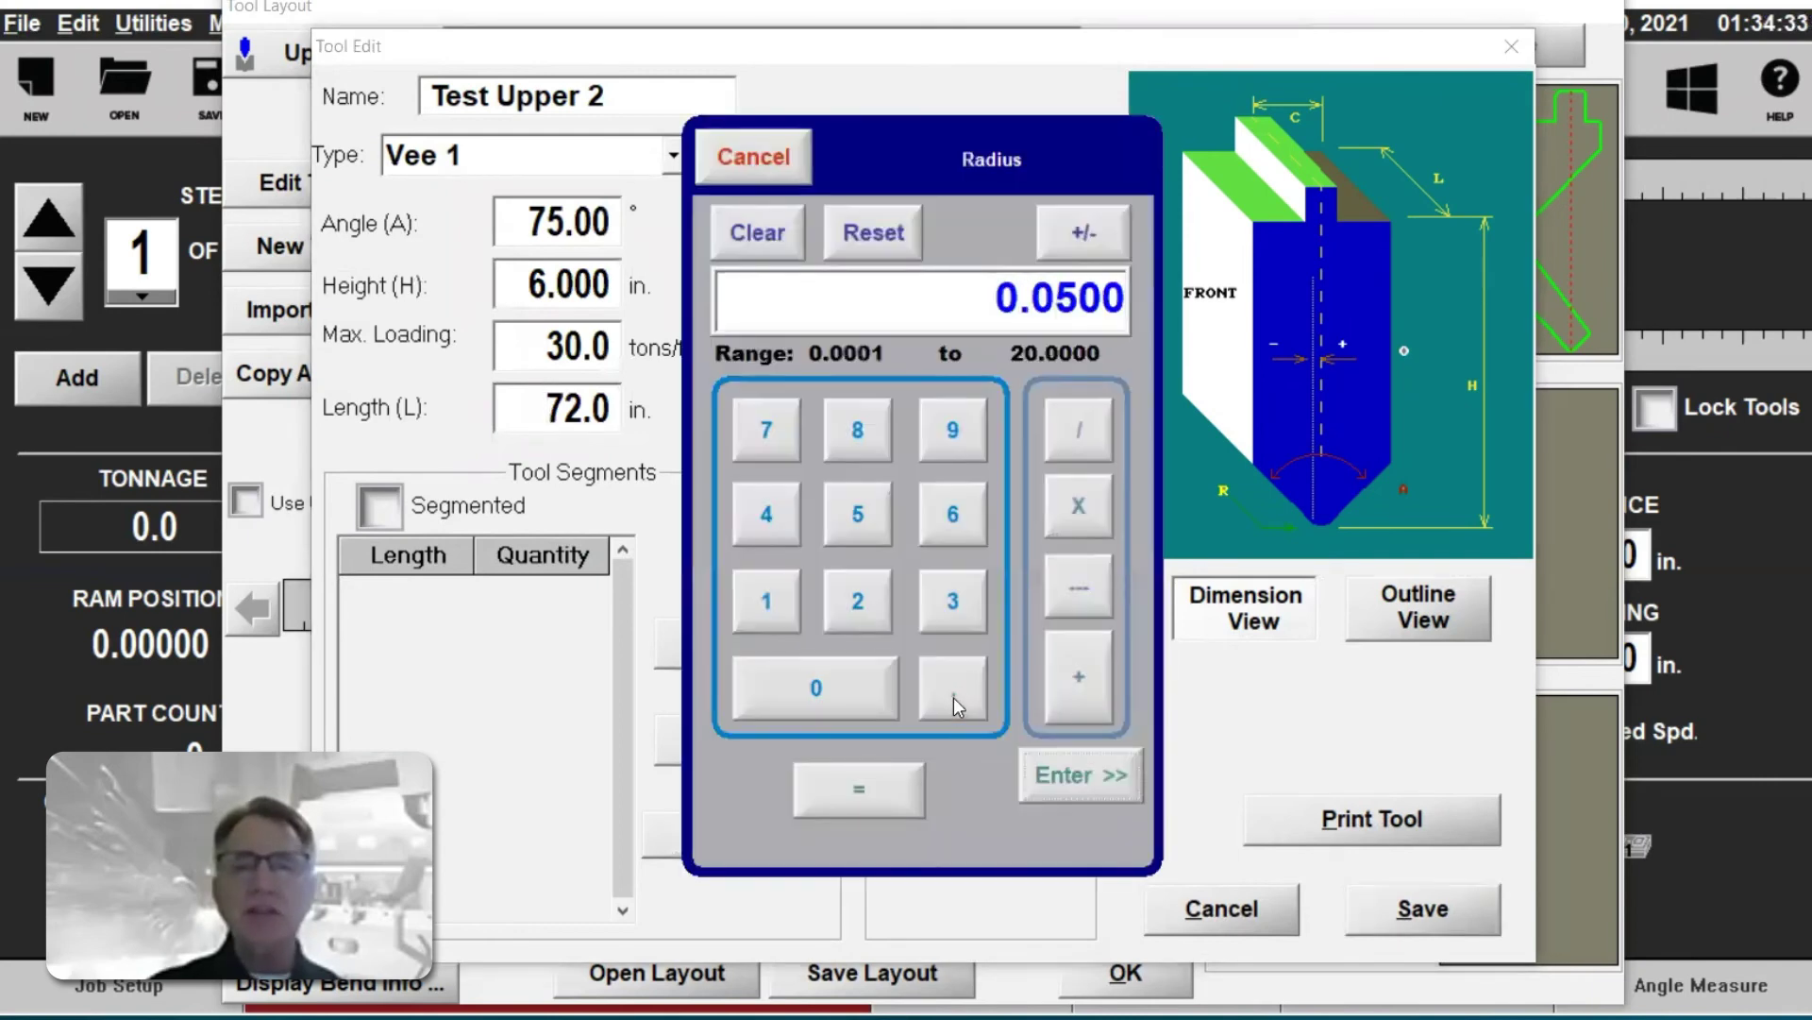
click(954, 687)
click(859, 687)
click(931, 533)
click(843, 593)
click(1044, 790)
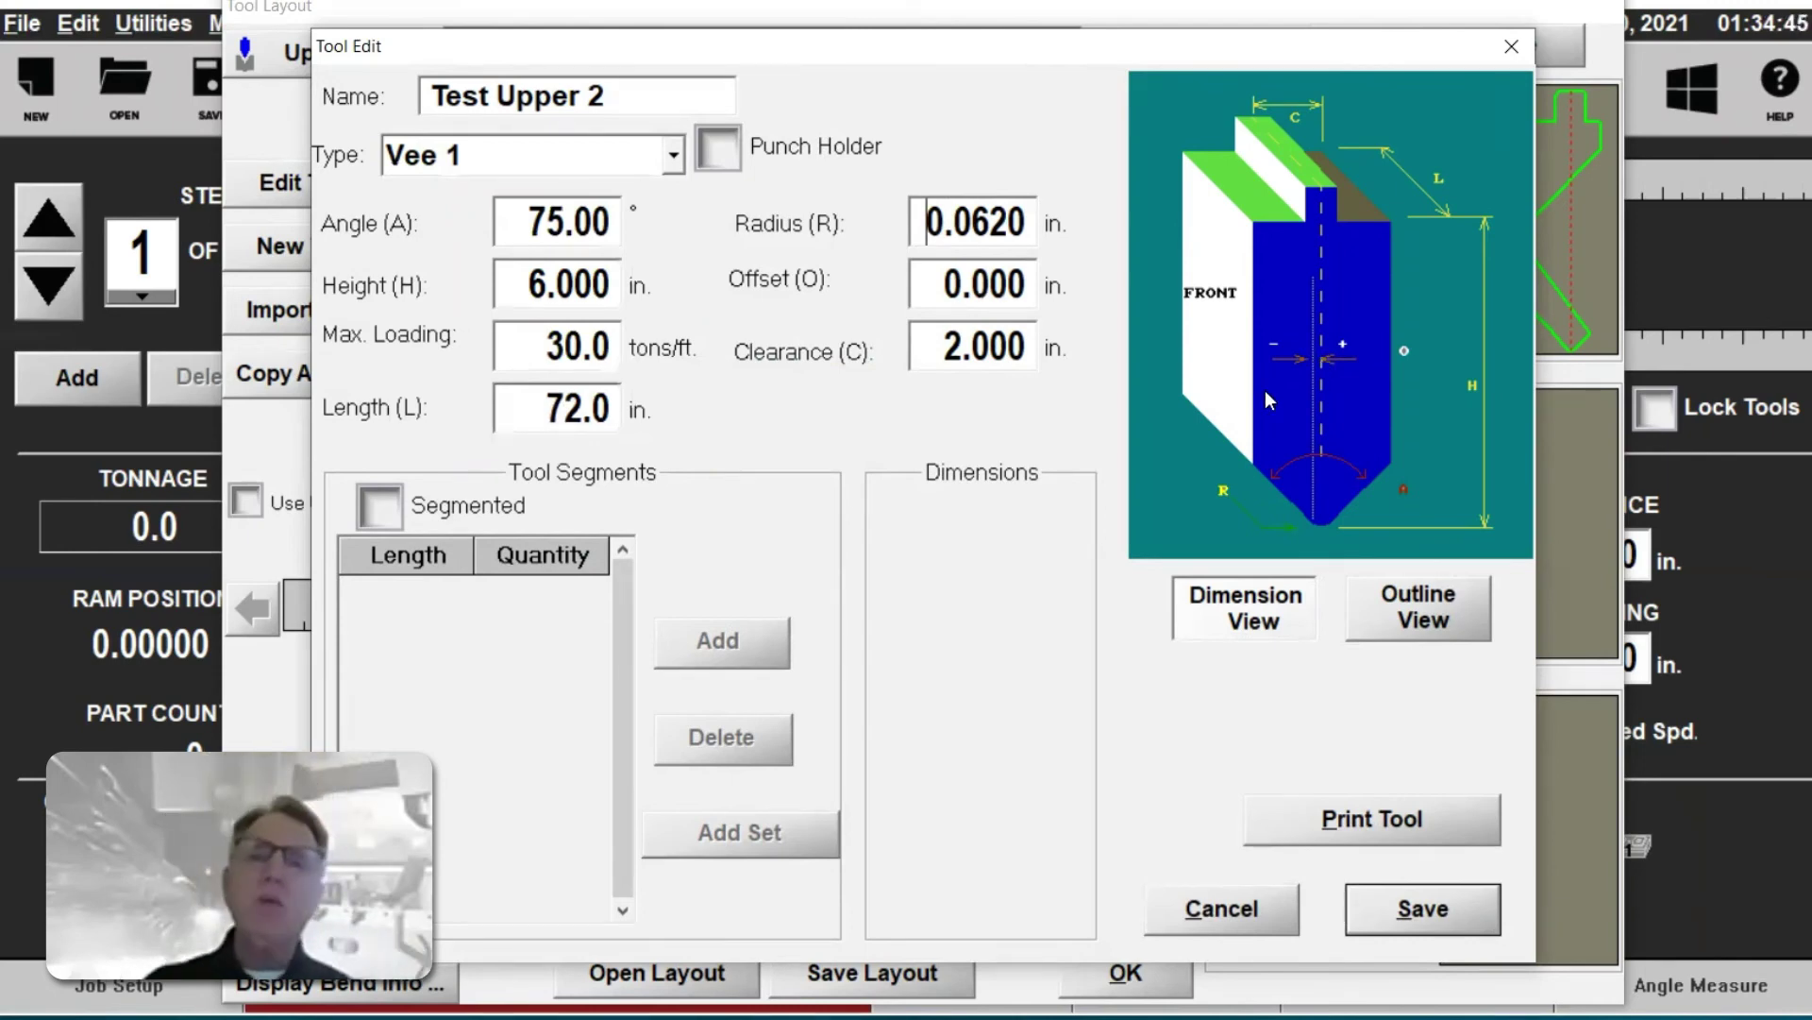
- Give the Test Upper 2 tool a positive offset of 0.01 in
click(996, 284)
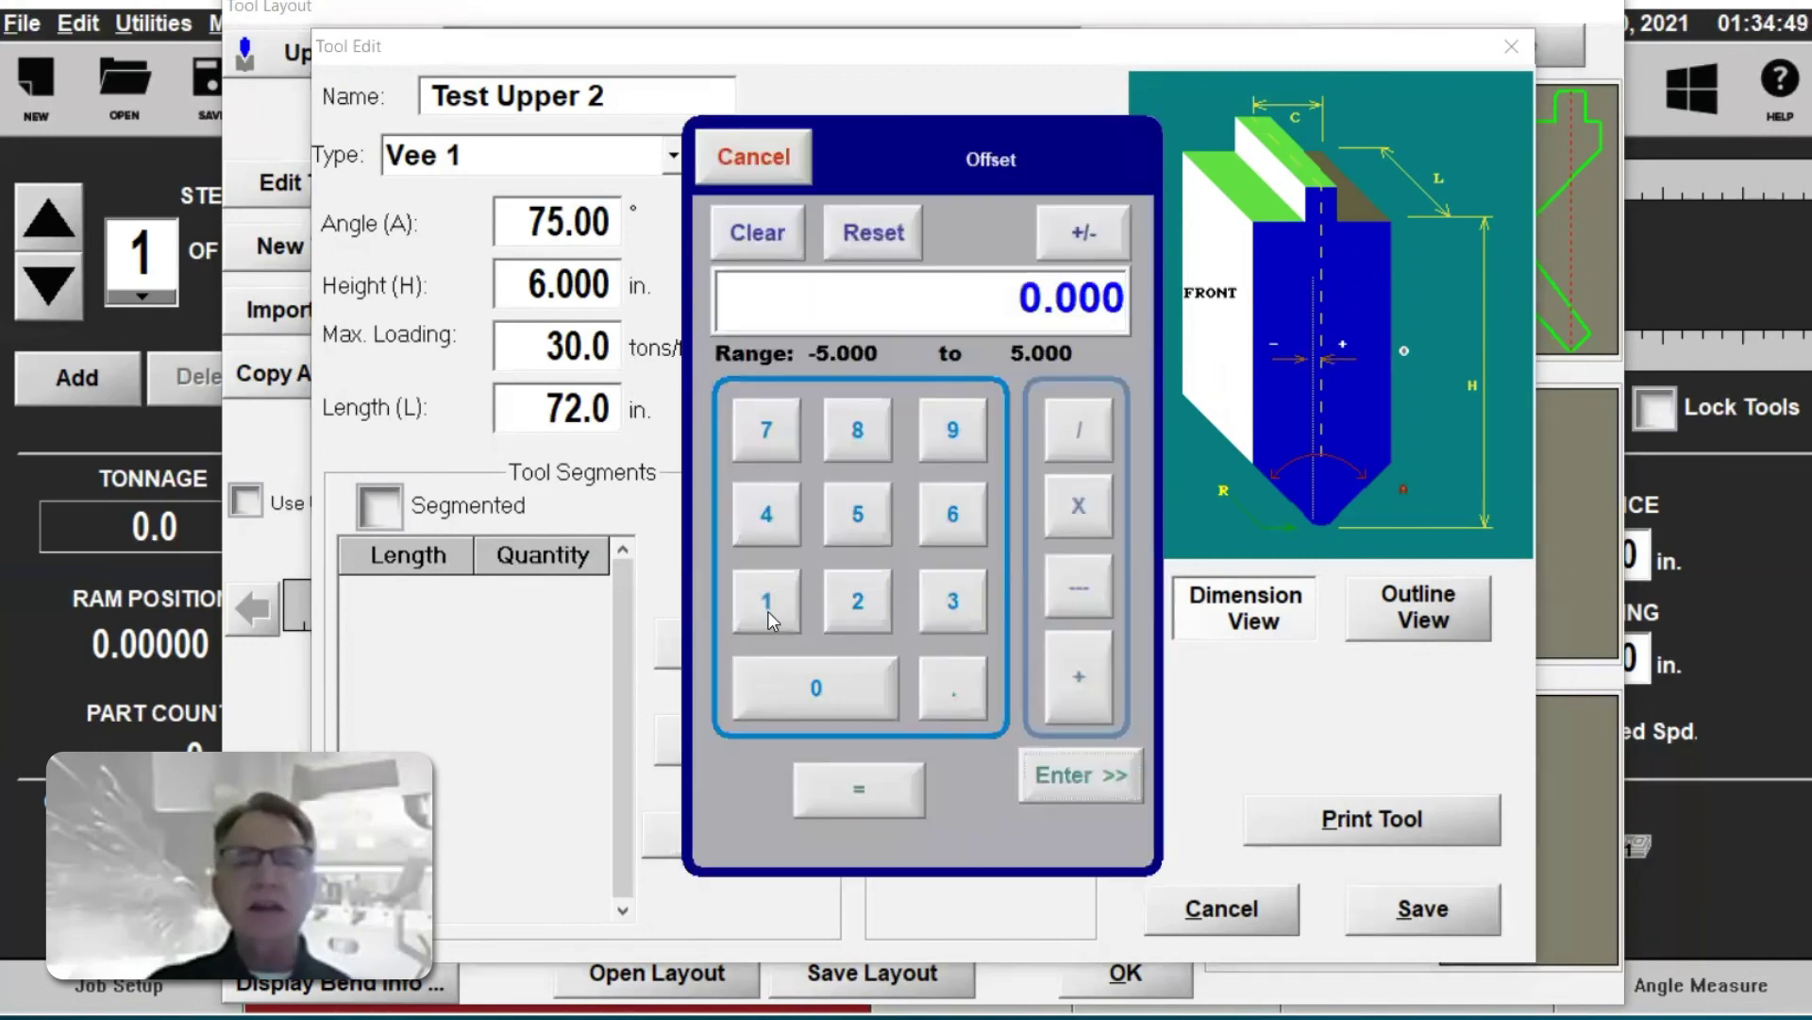
click(962, 696)
click(869, 693)
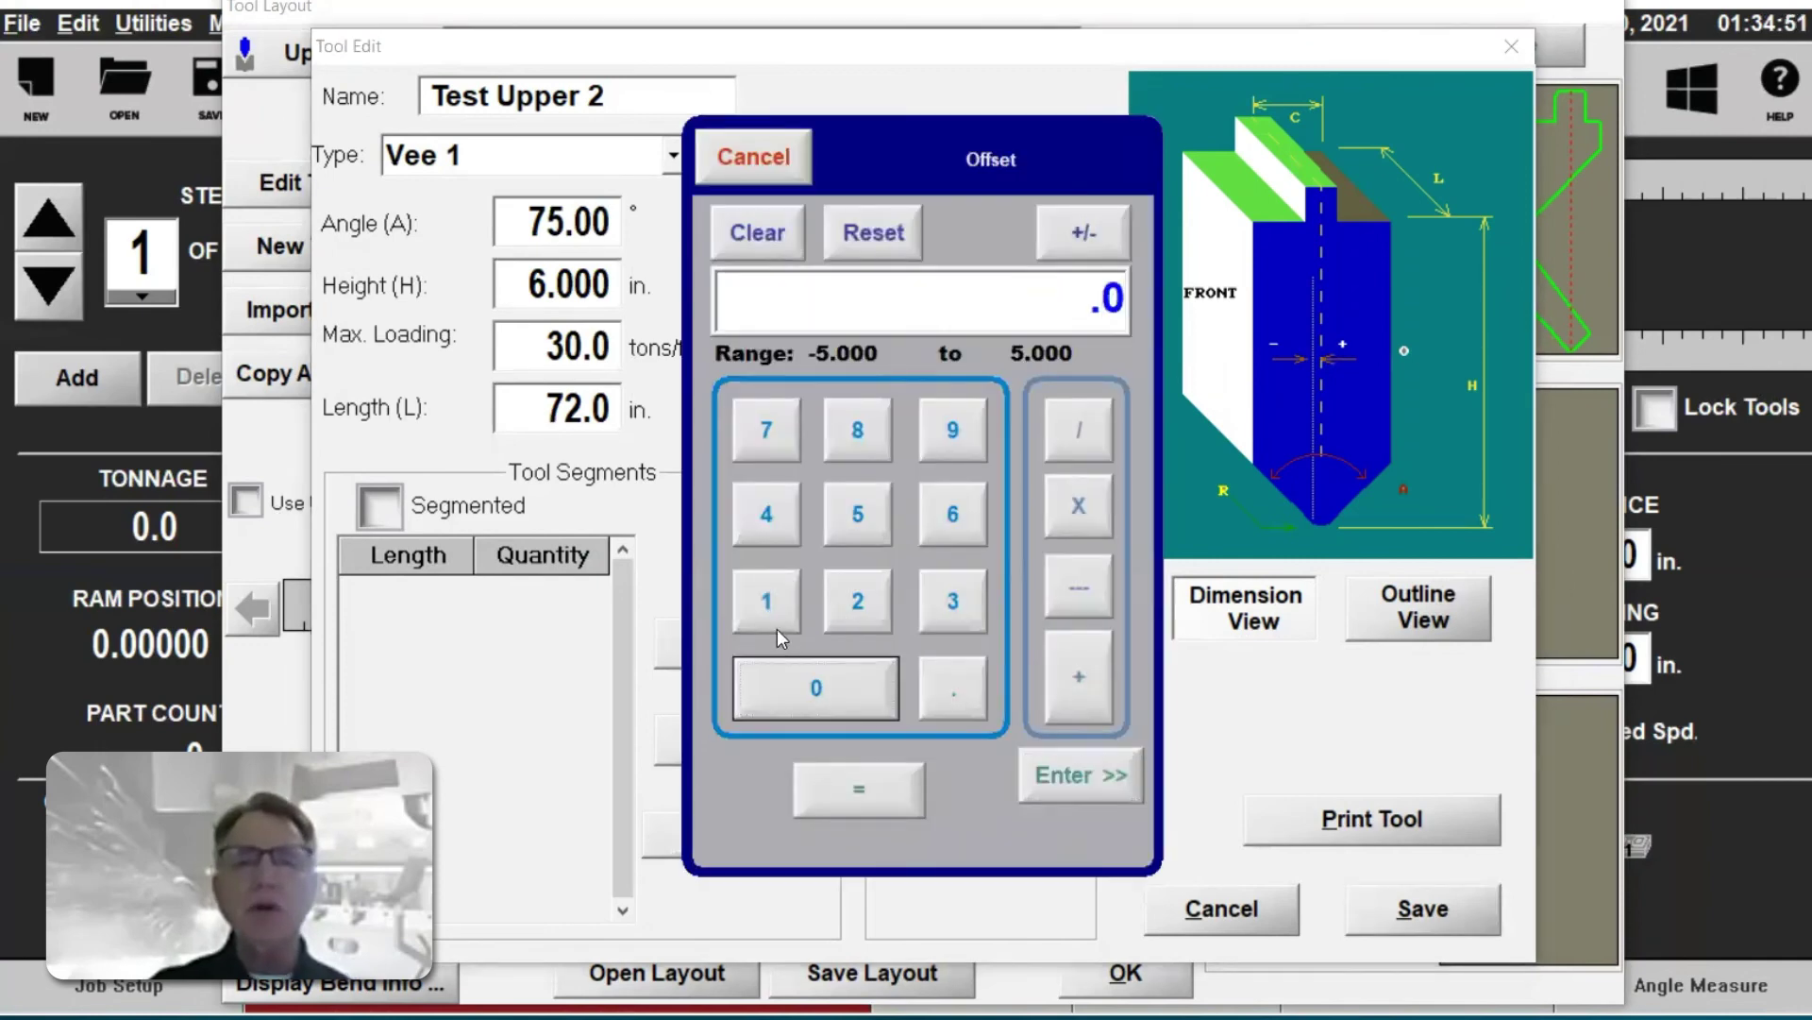
click(768, 601)
click(1055, 776)
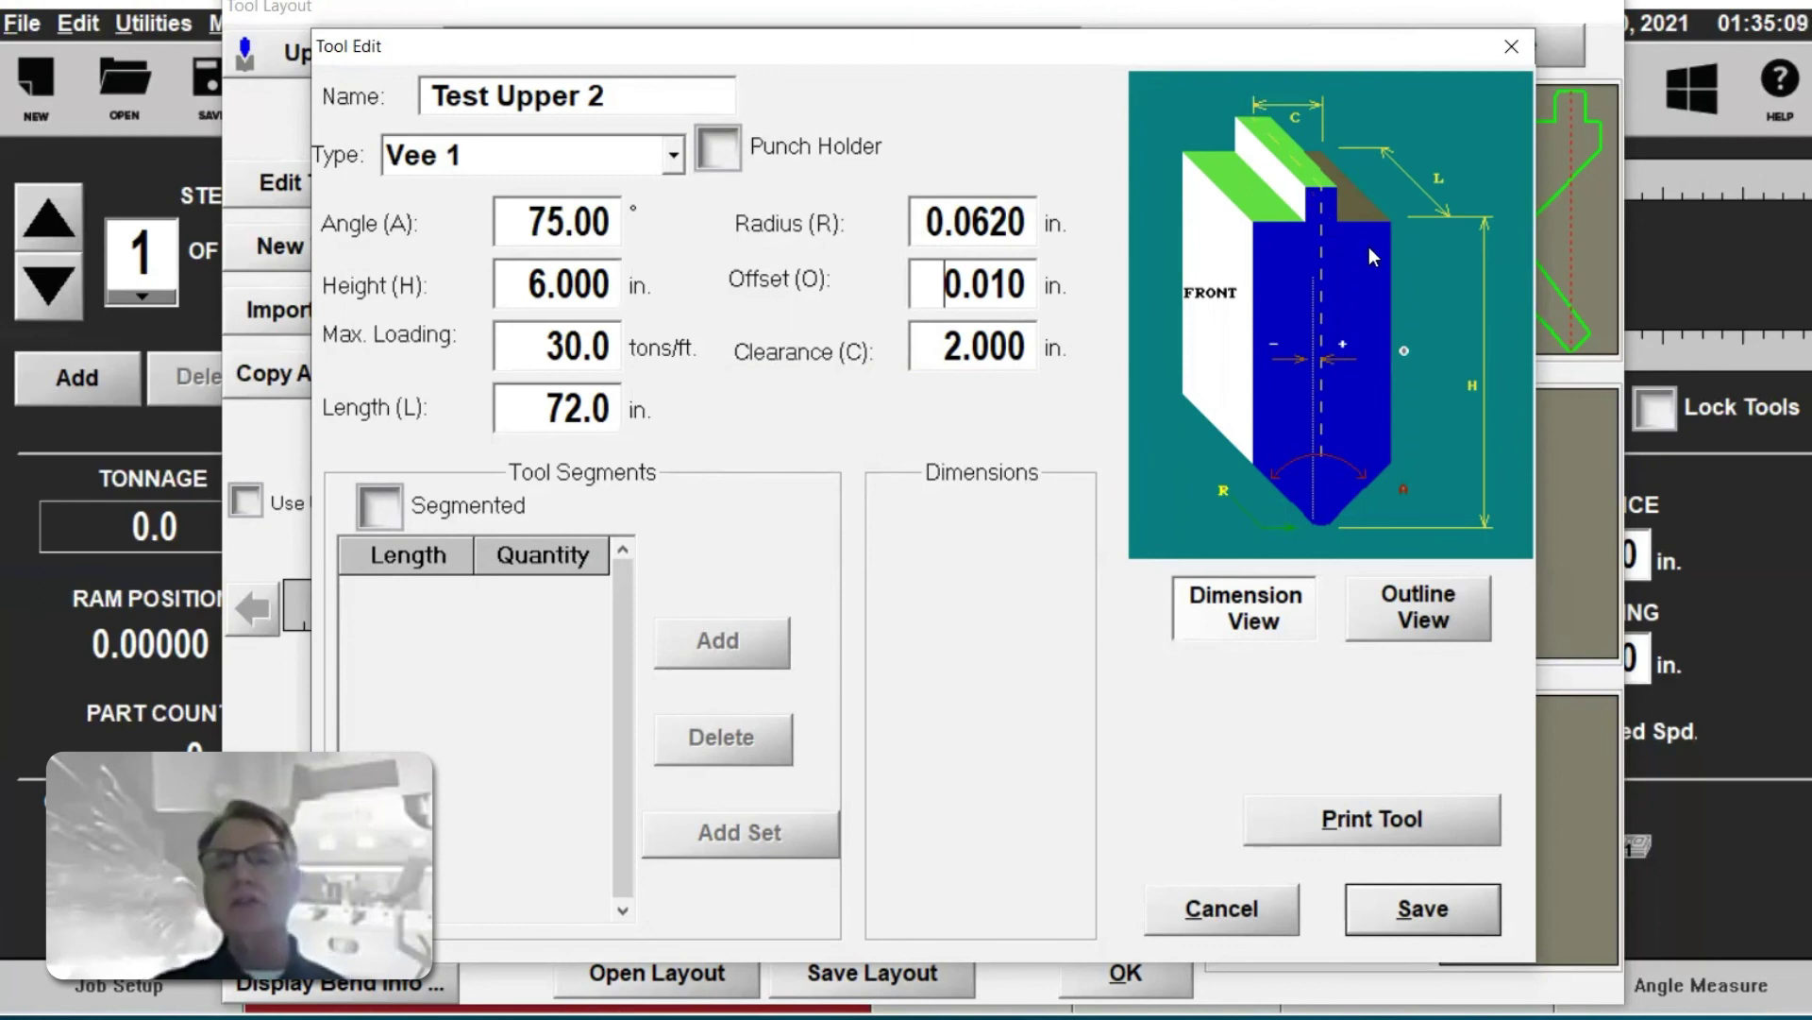
- Set the Test Upper 2 tool's clearance to 0.625 in
click(1001, 348)
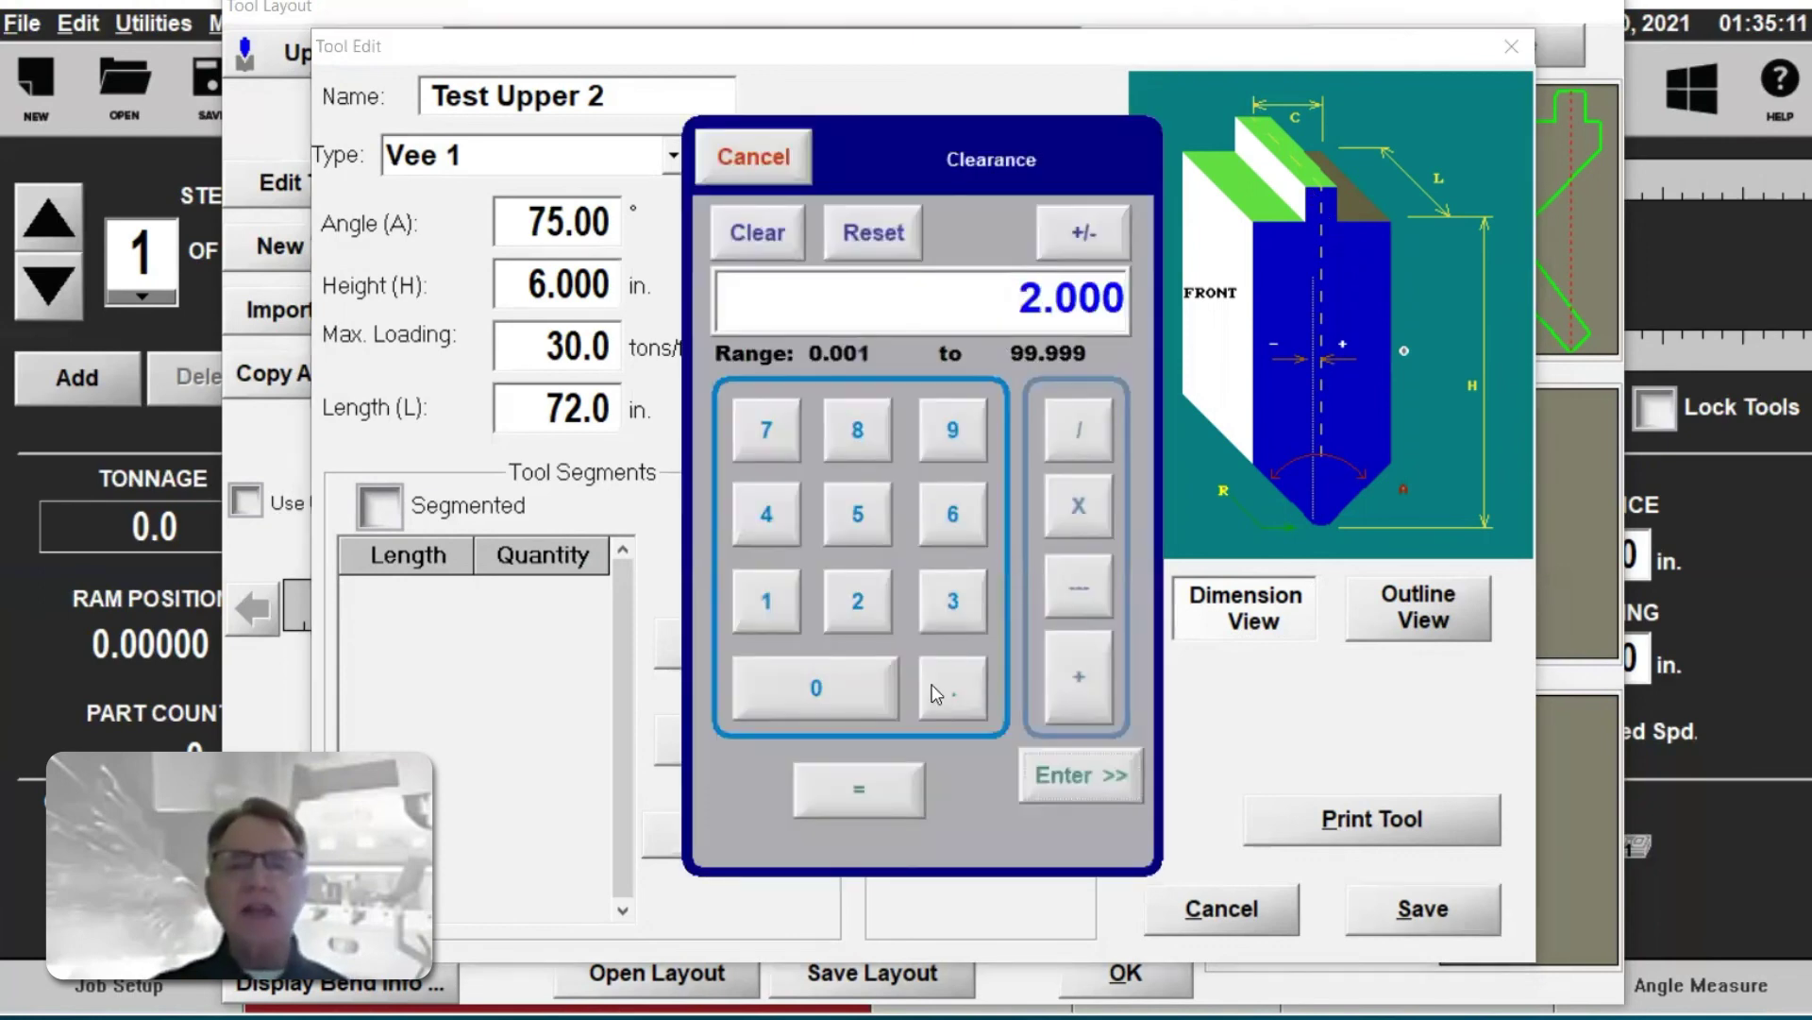
click(955, 708)
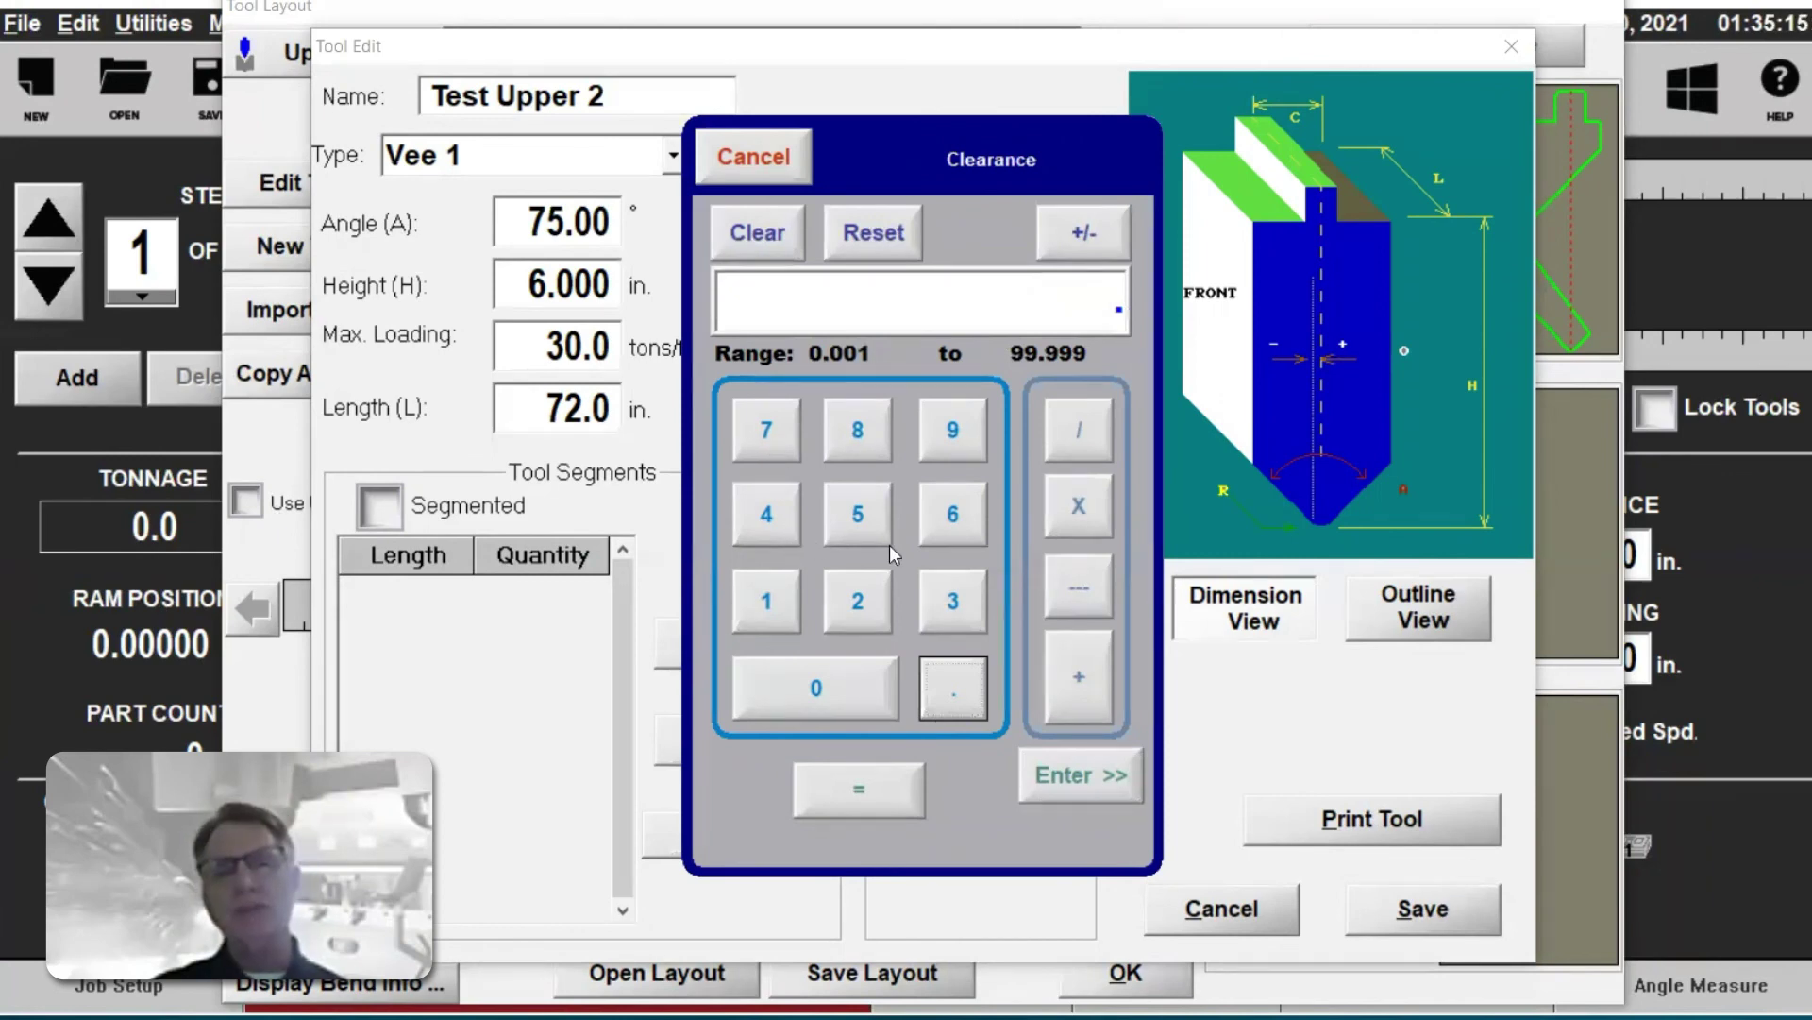
click(941, 523)
click(857, 599)
click(863, 517)
click(1078, 788)
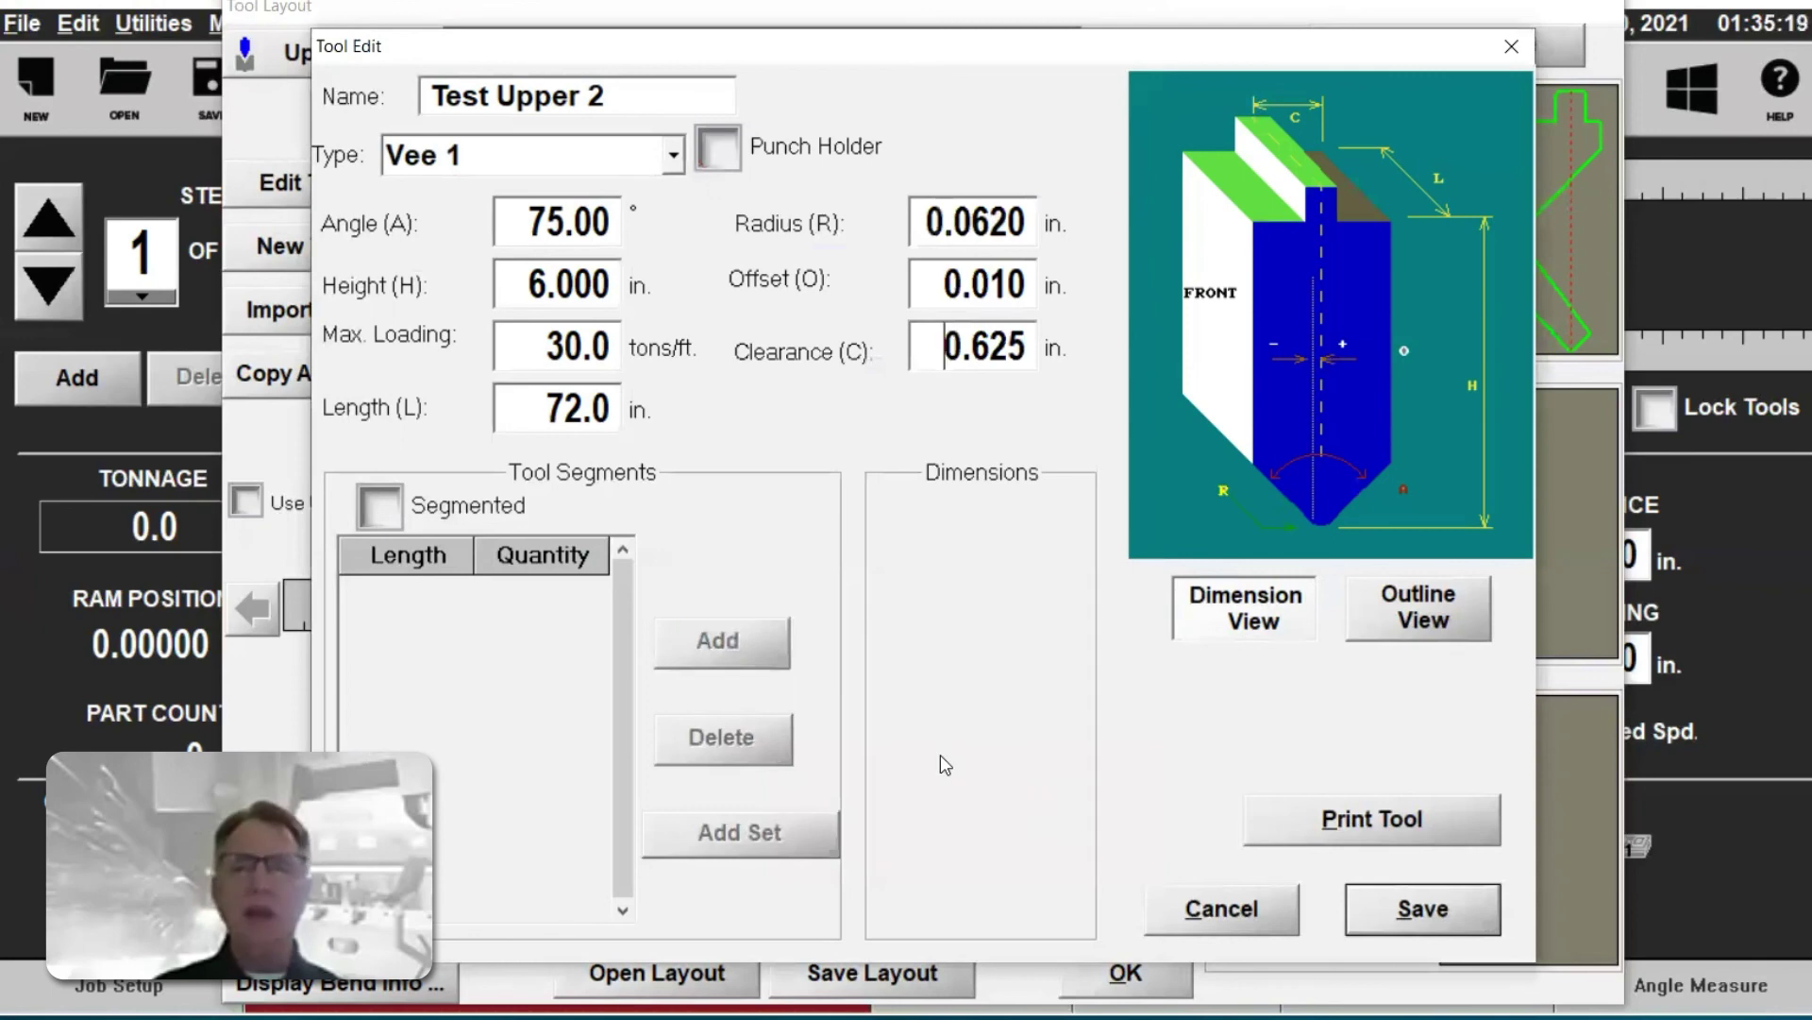
- Save the tool to the upper library after checking its outline view, and compare it with the Ttest Upper entry
click(1418, 614)
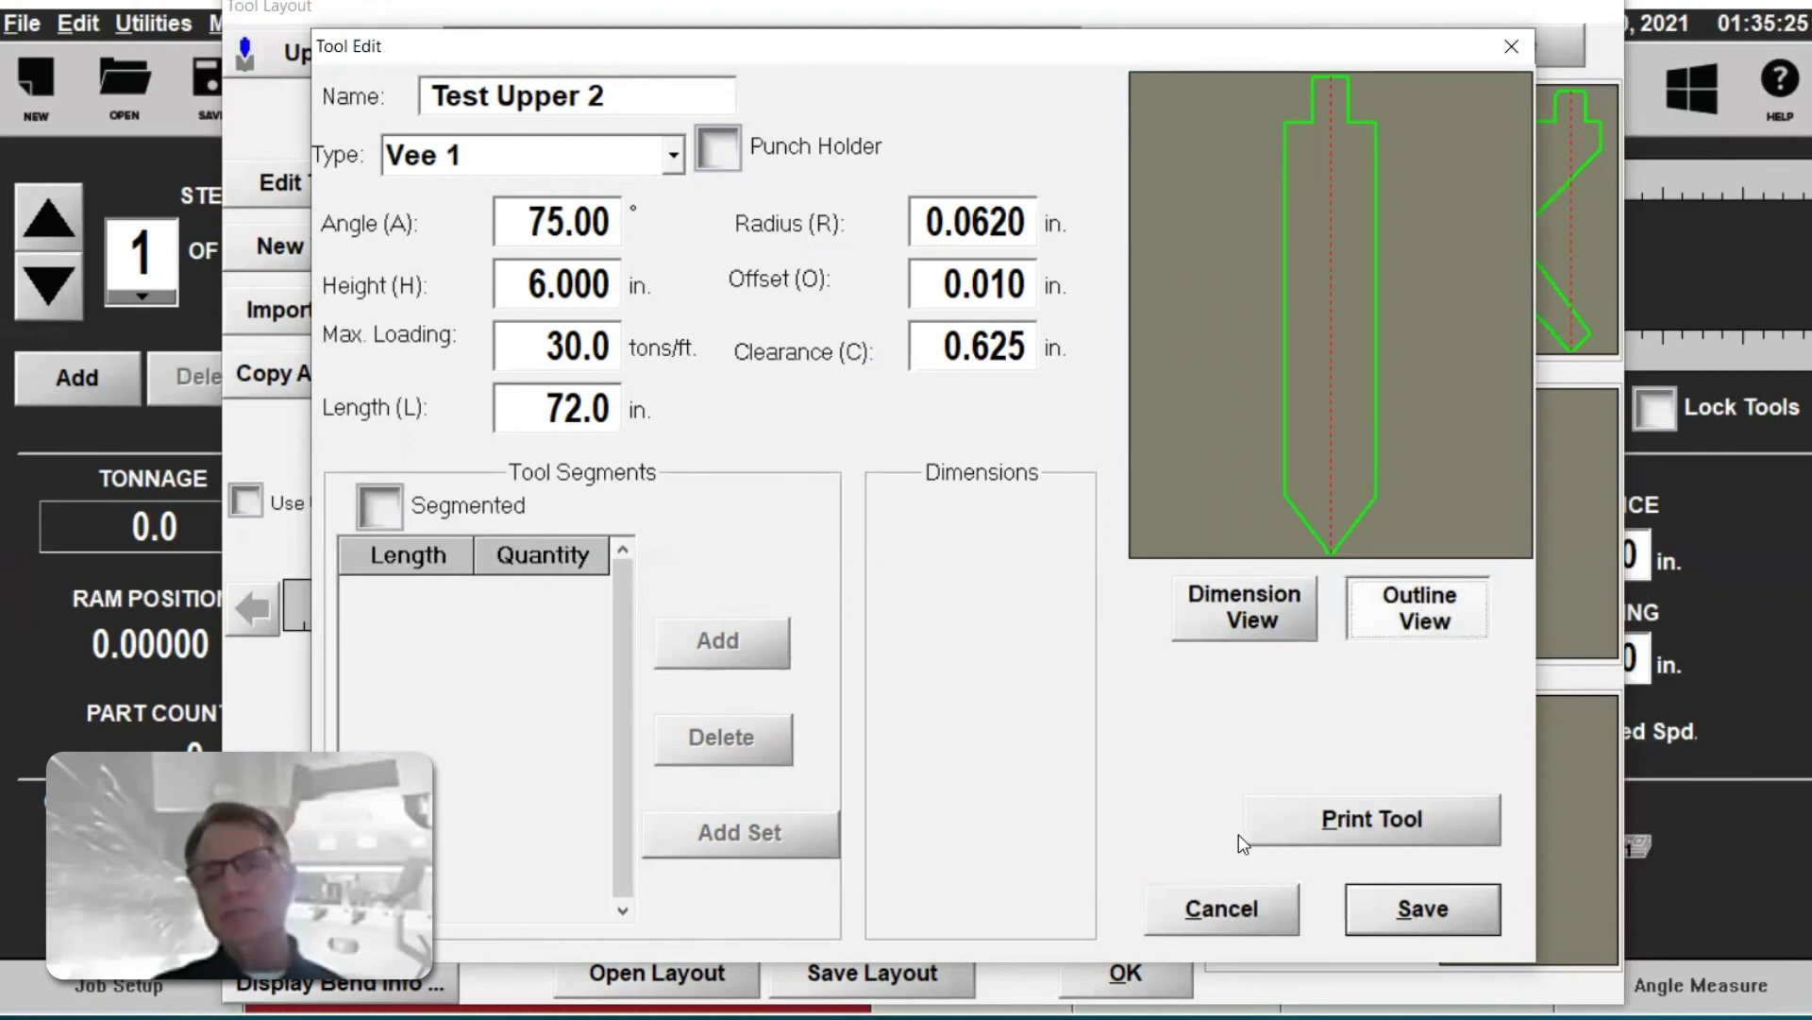
click(1396, 909)
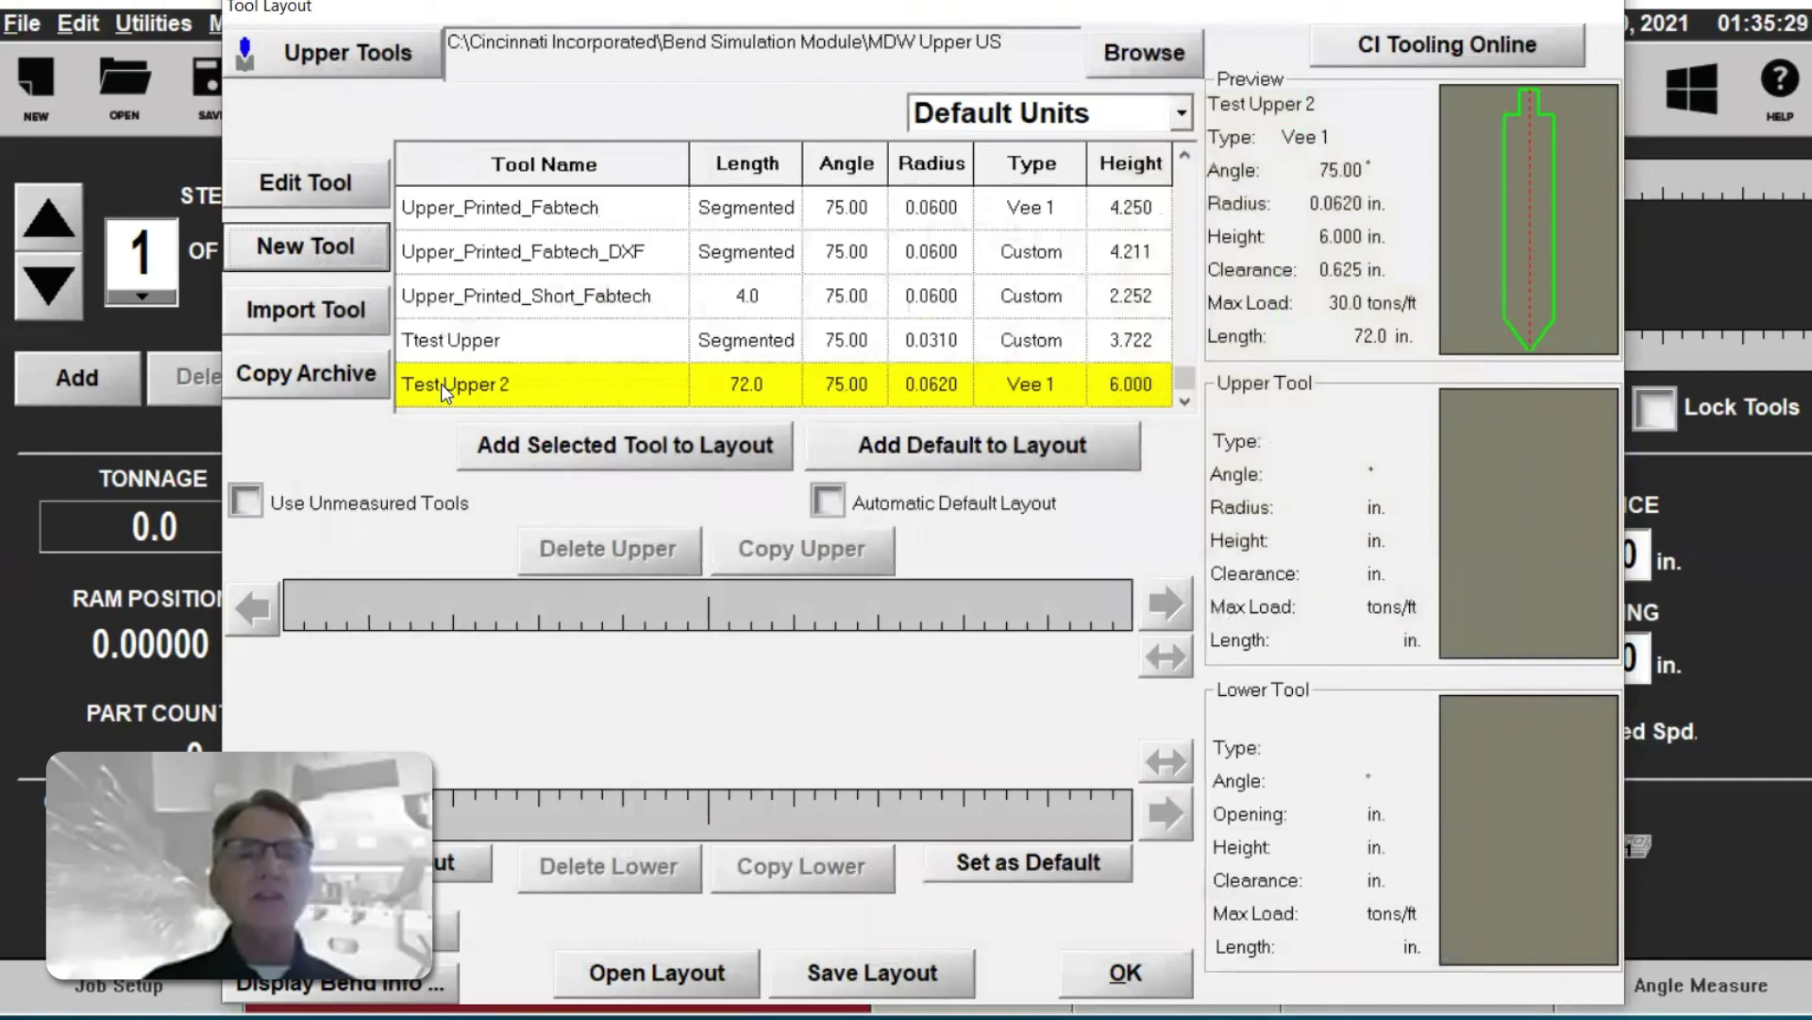
click(541, 353)
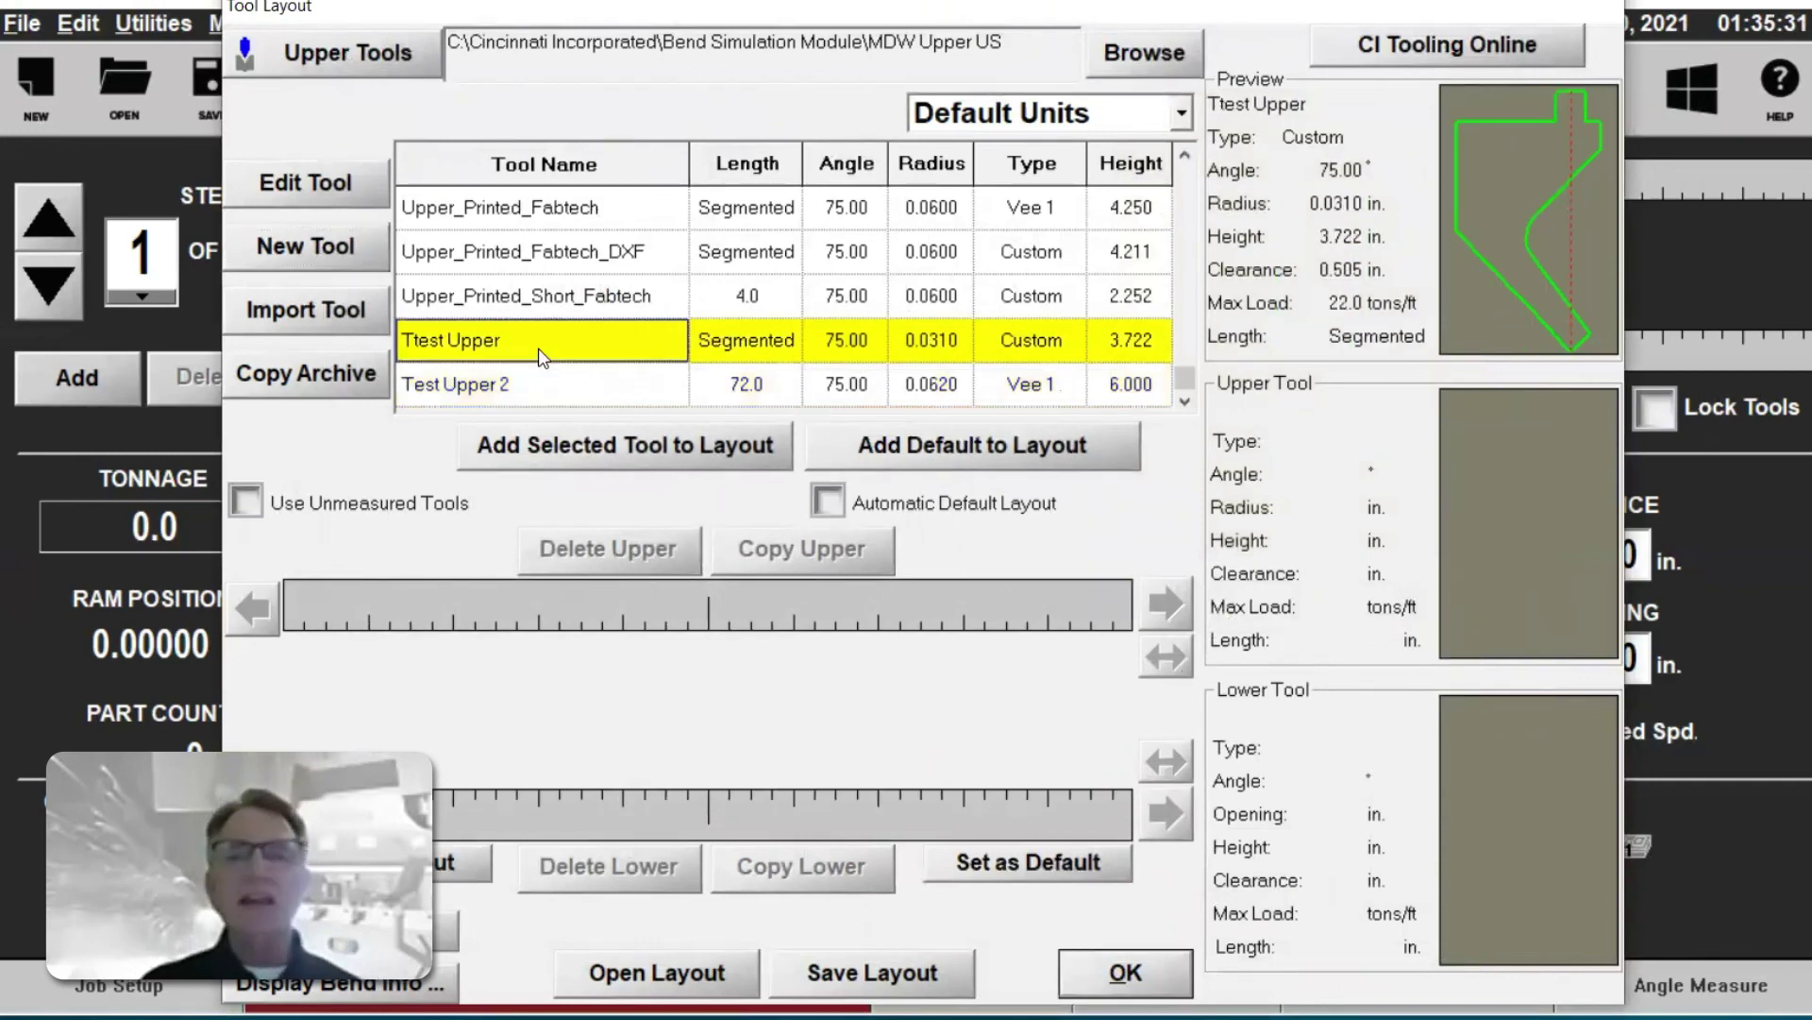
click(676, 385)
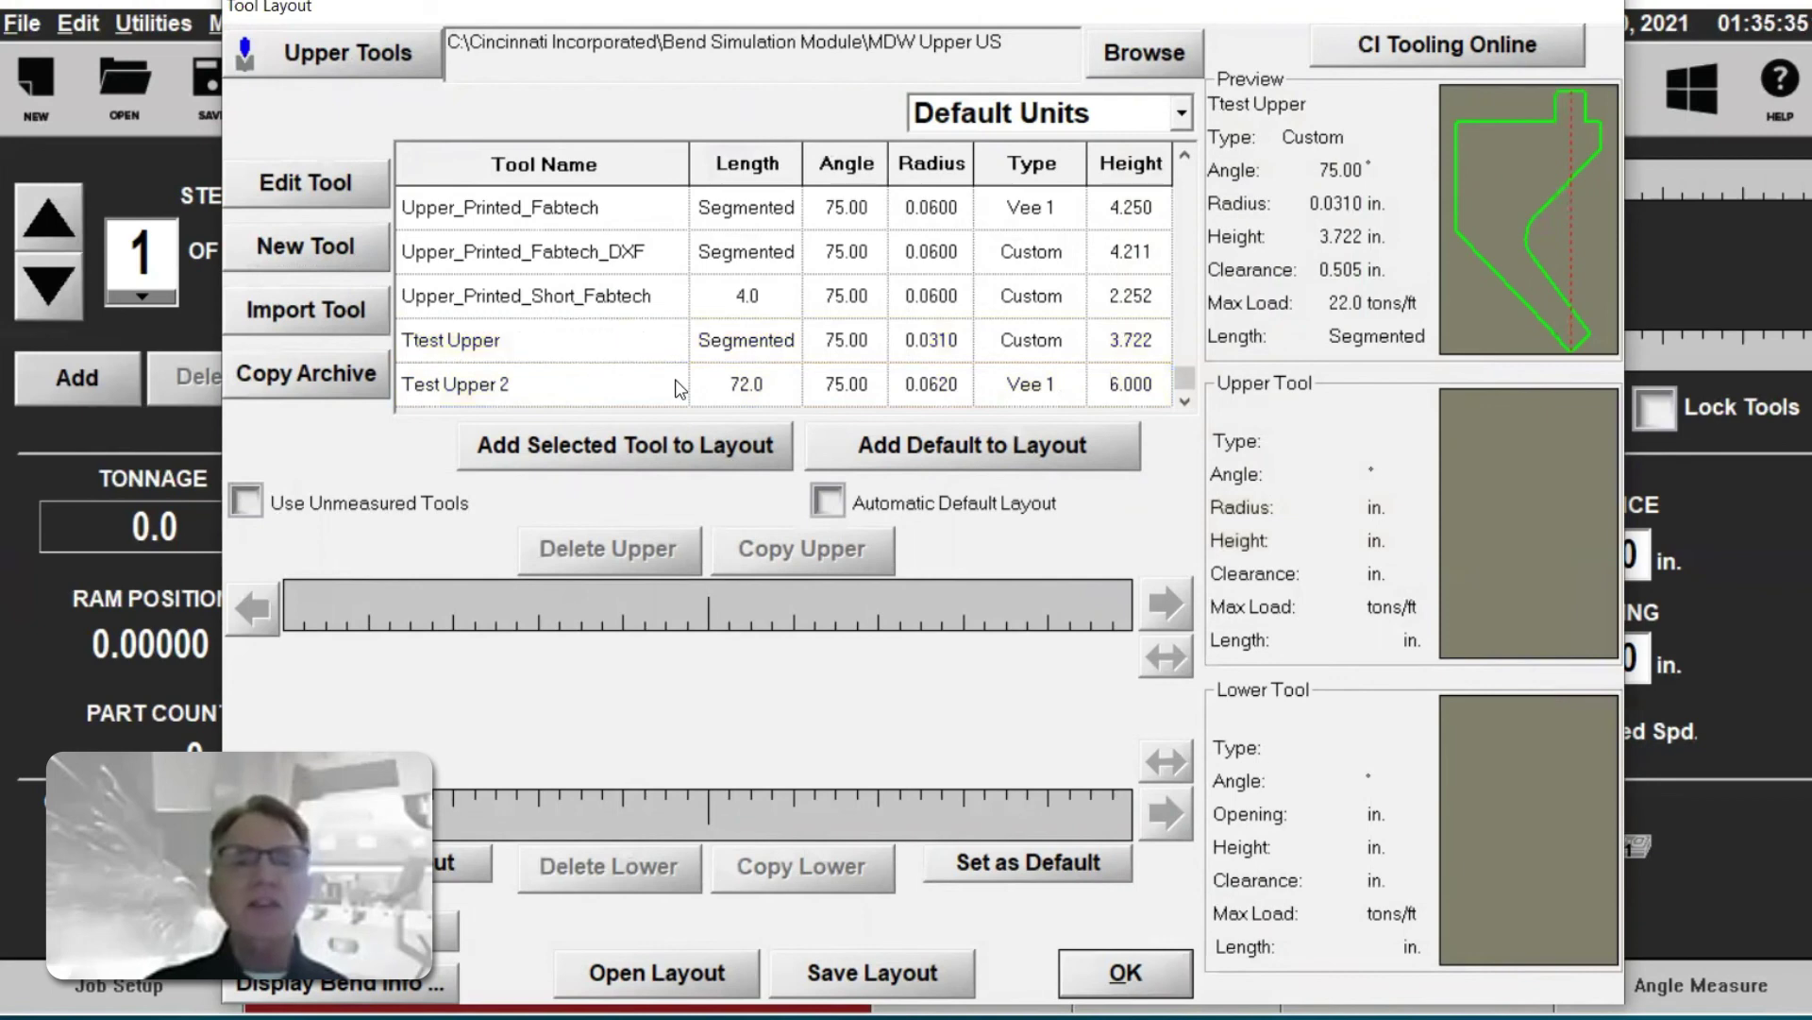